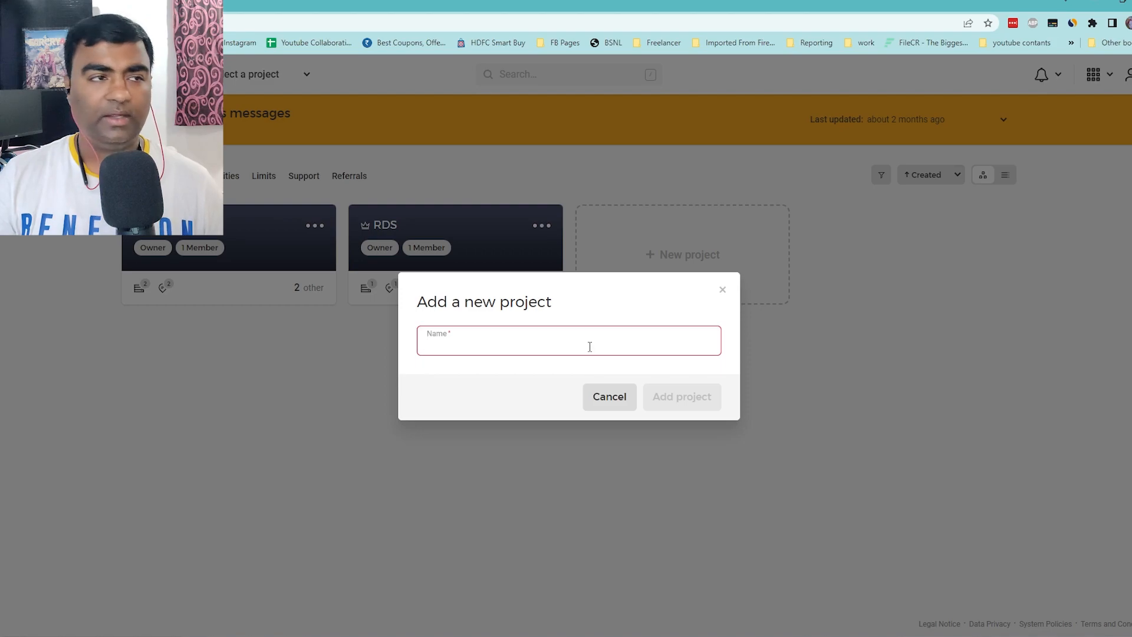
- Create a new project named sic-rdp and open it
text(sic-rdp)
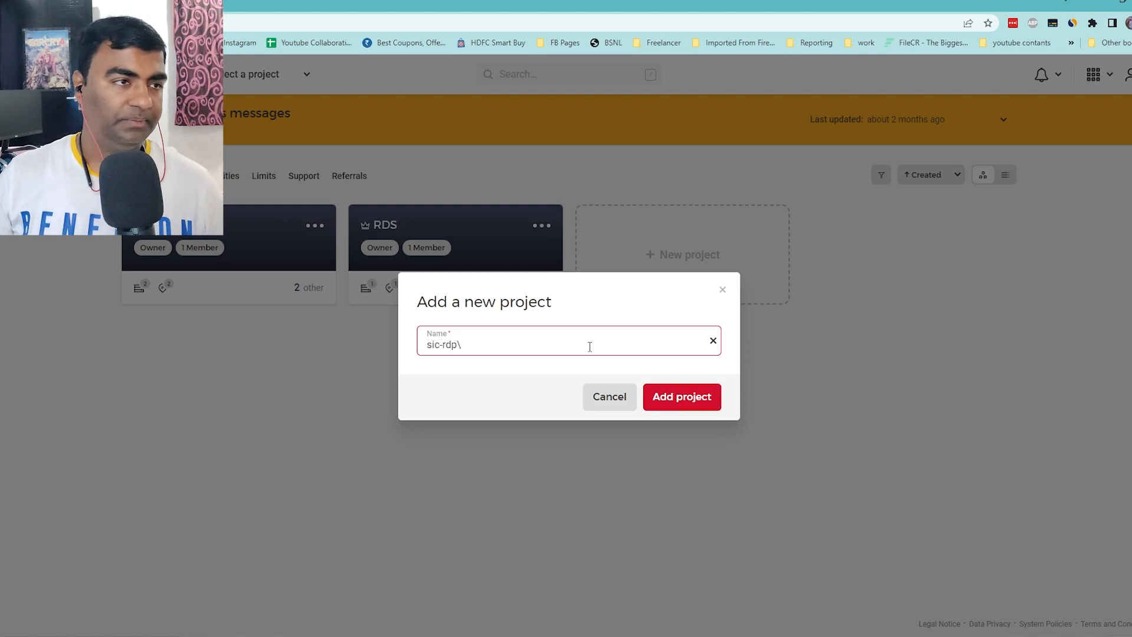
key(Return)
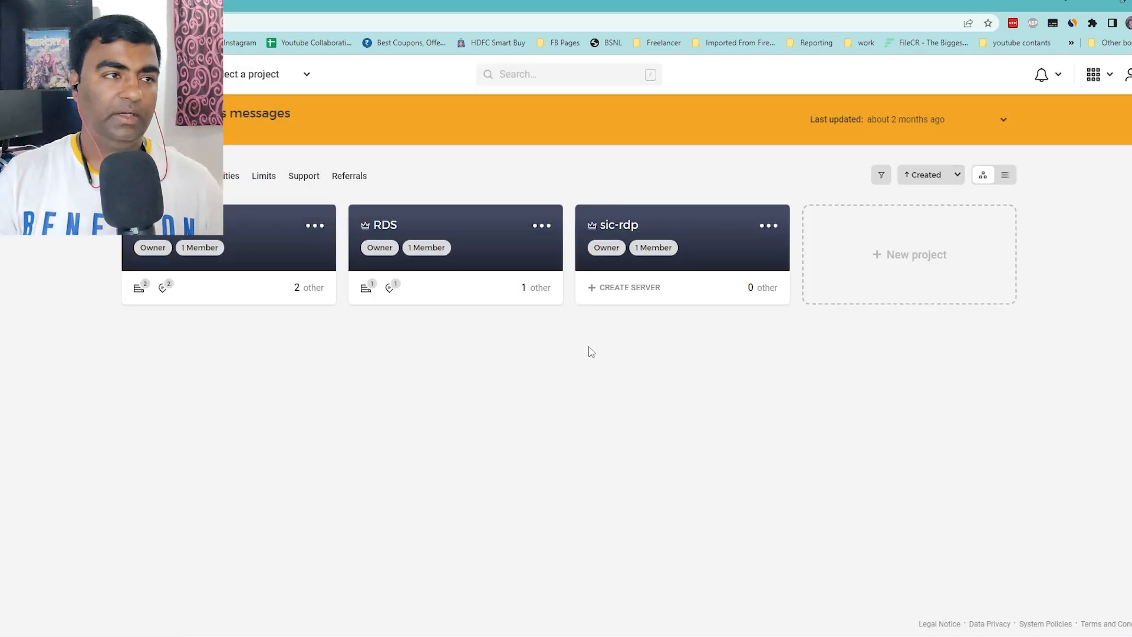
click(732, 248)
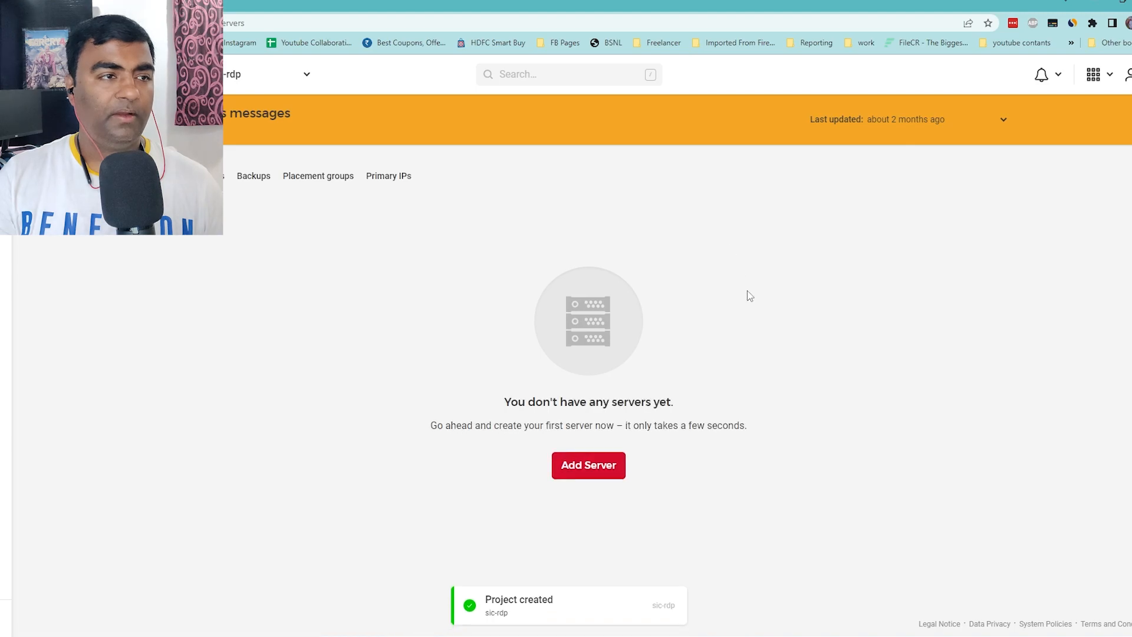
- Start adding a server to the project and set its location to Ashburn, VA
click(616, 467)
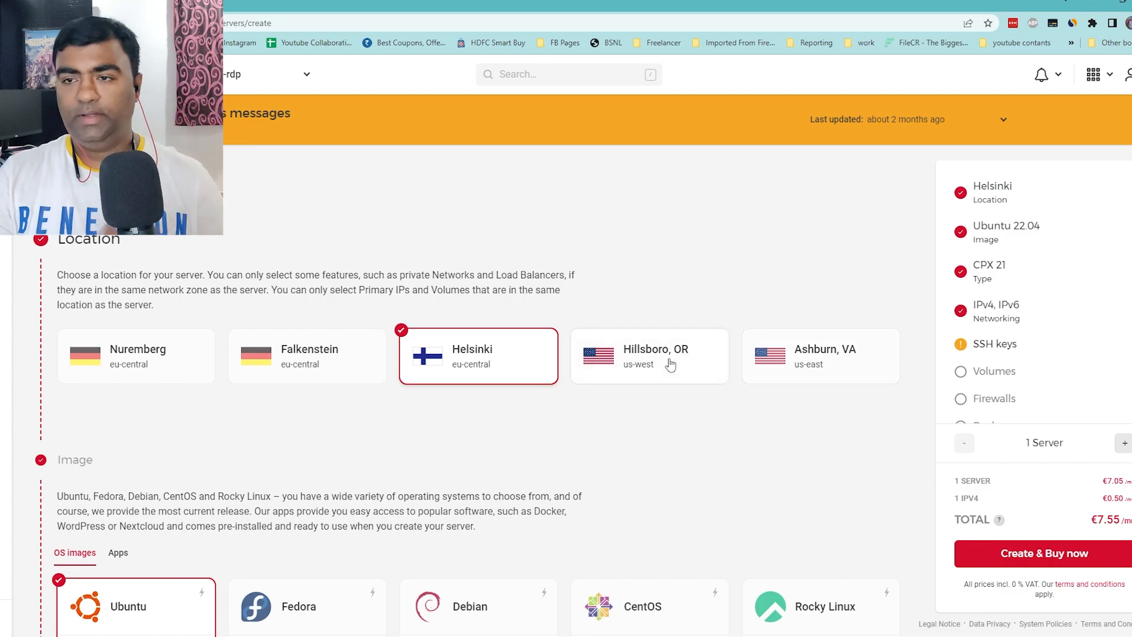
scroll(663, 362, down, 2)
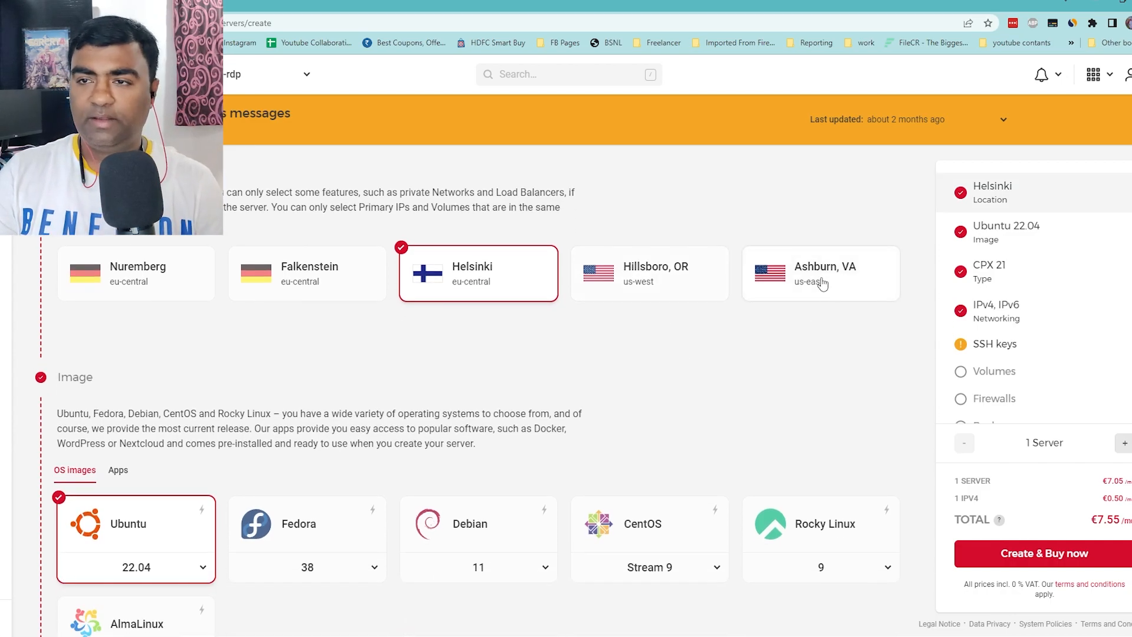
click(823, 284)
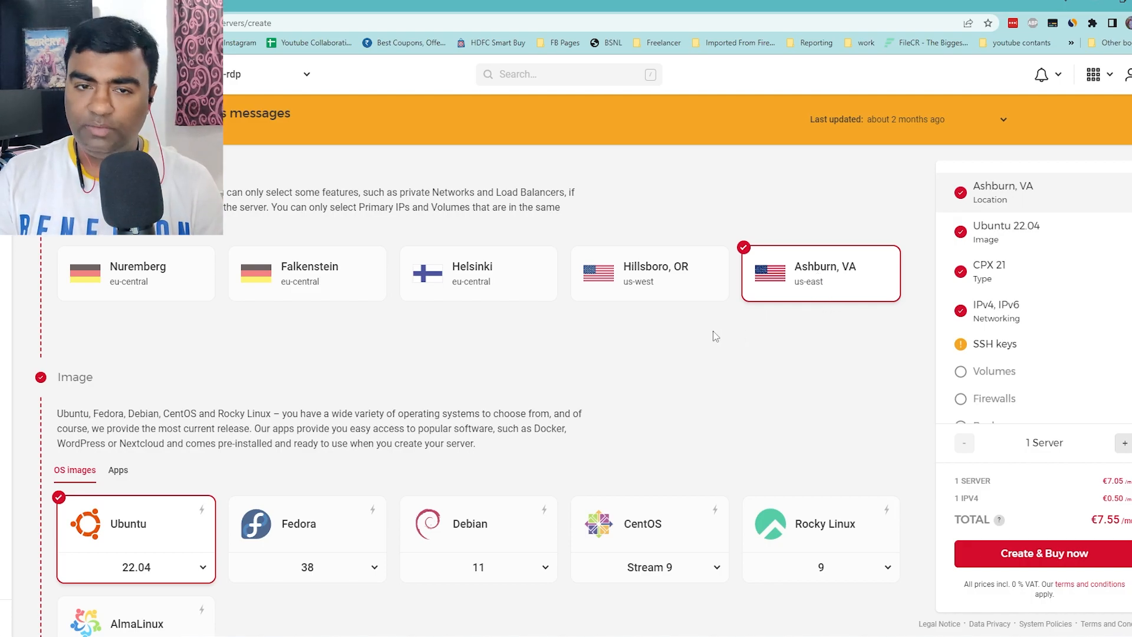
- Name the server sic-rdp, leave the remaining options at their defaults, and create and buy it
scroll(670, 336, down, 4)
scroll(459, 390, down, 6)
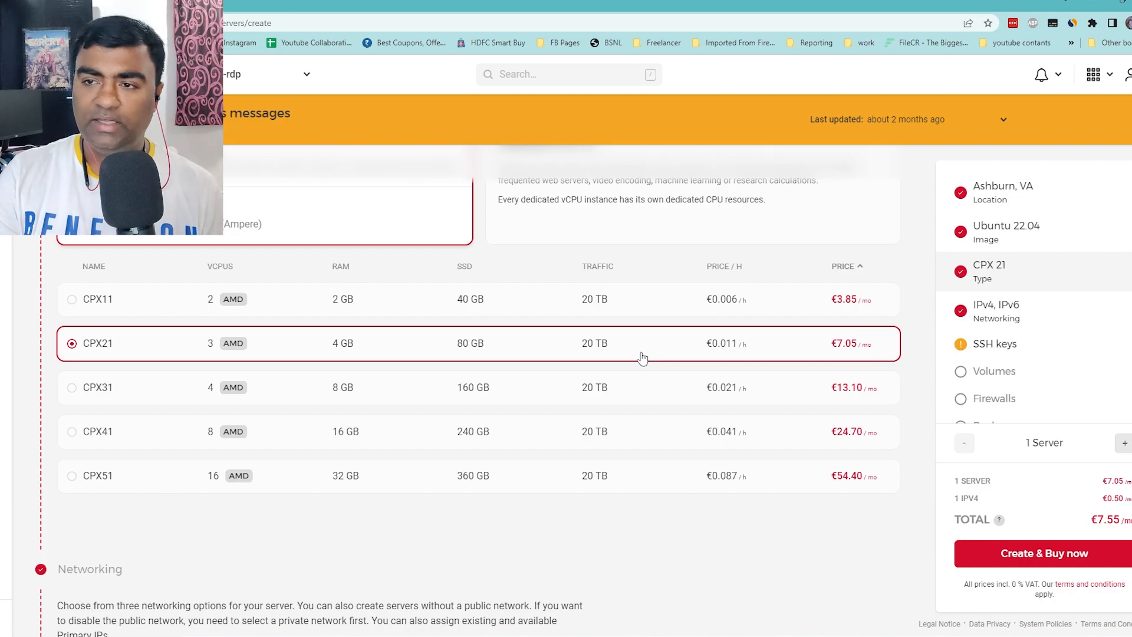
scroll(472, 385, down, 12)
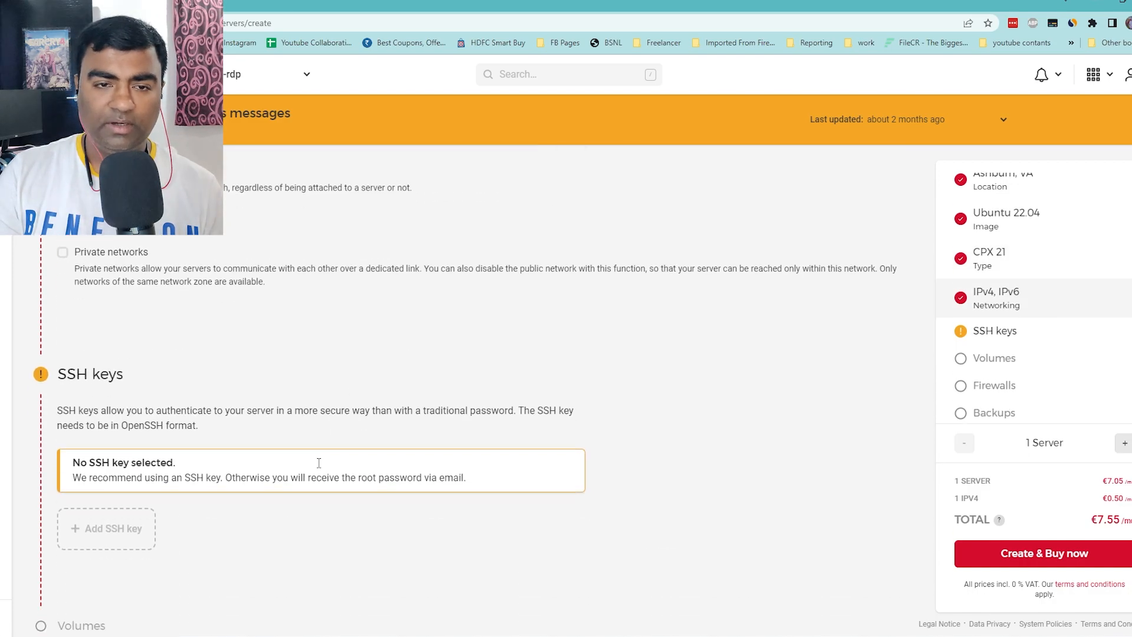
scroll(318, 469, down, 15)
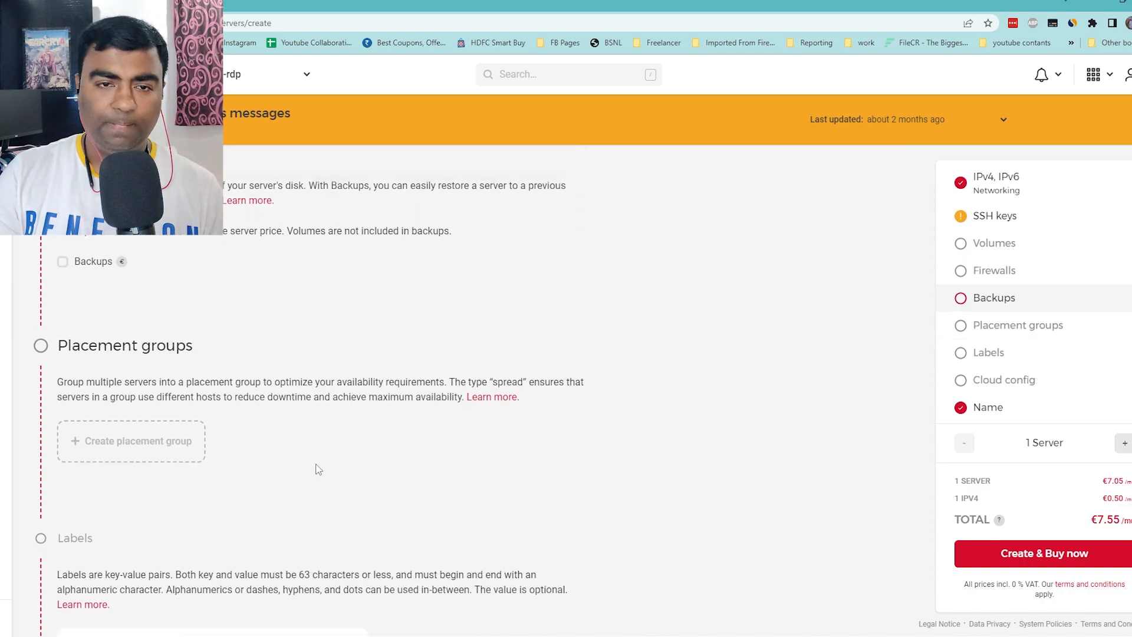
drag(186, 525, 33, 527)
text(s)
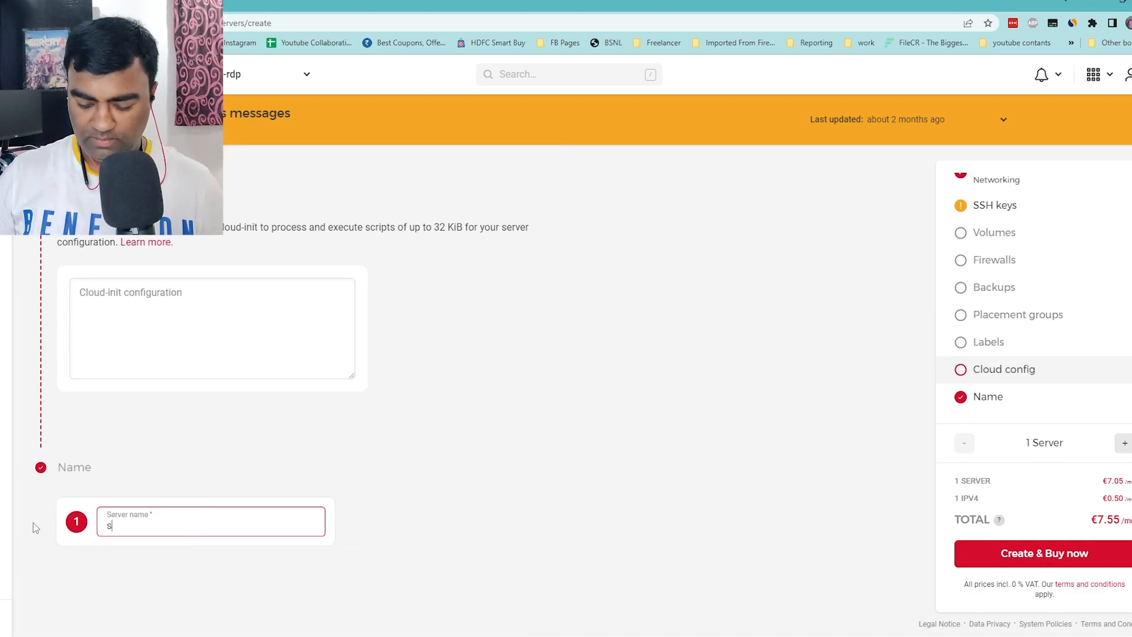
text(ic-rdp)
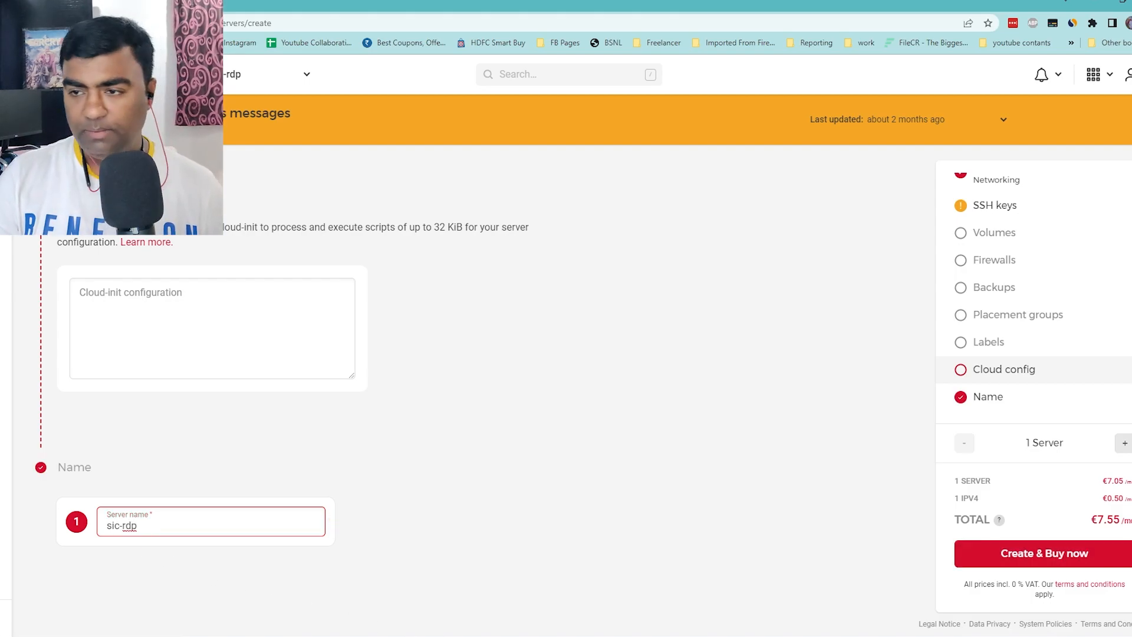
click(1043, 554)
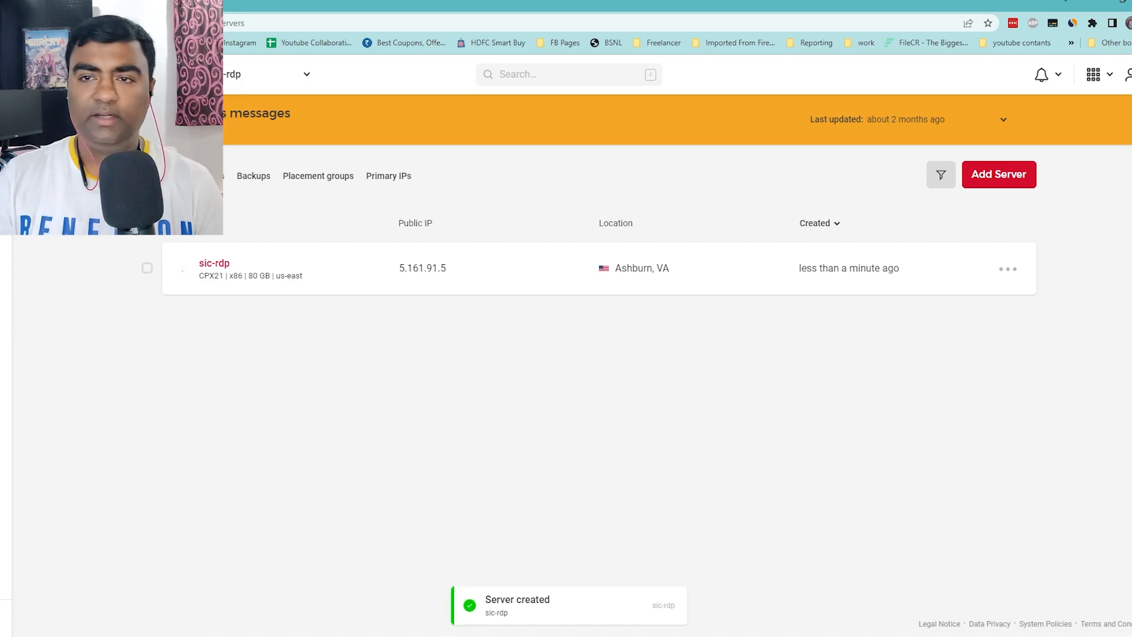
- Open the sic-rdp server and go to its available ISO images
click(527, 273)
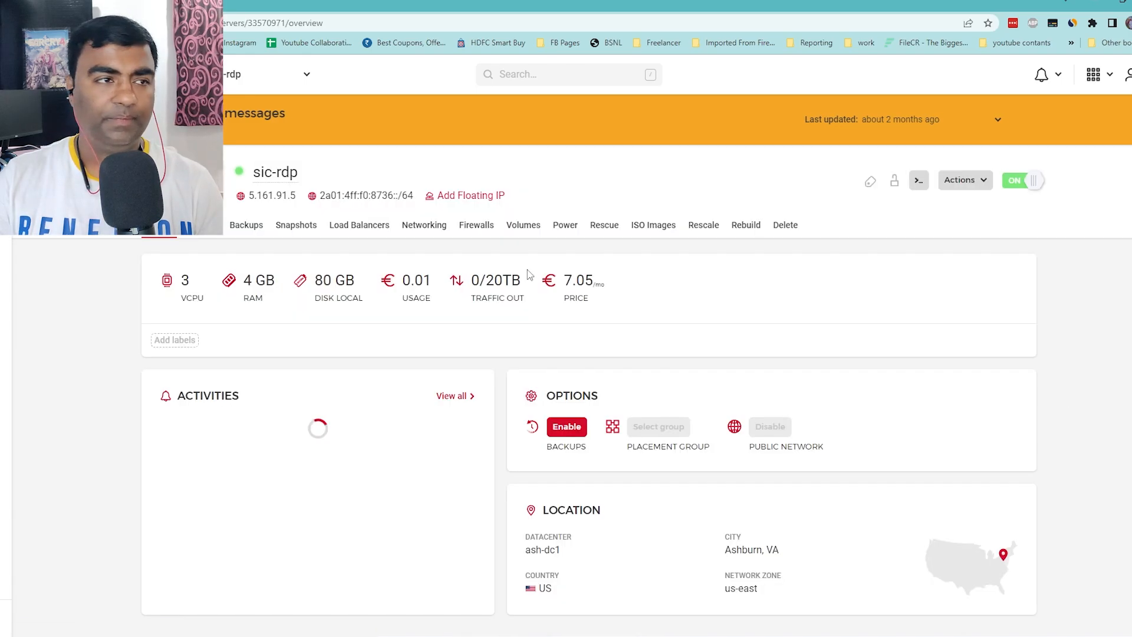
scroll(650, 322, down, 2)
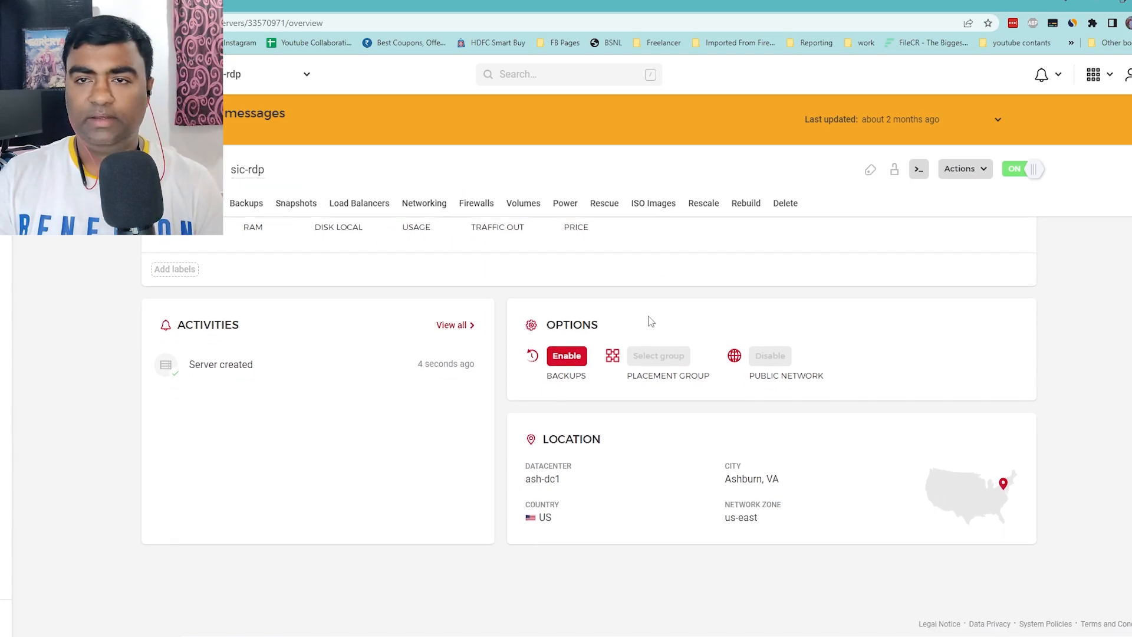
scroll(525, 283, up, 2)
click(653, 227)
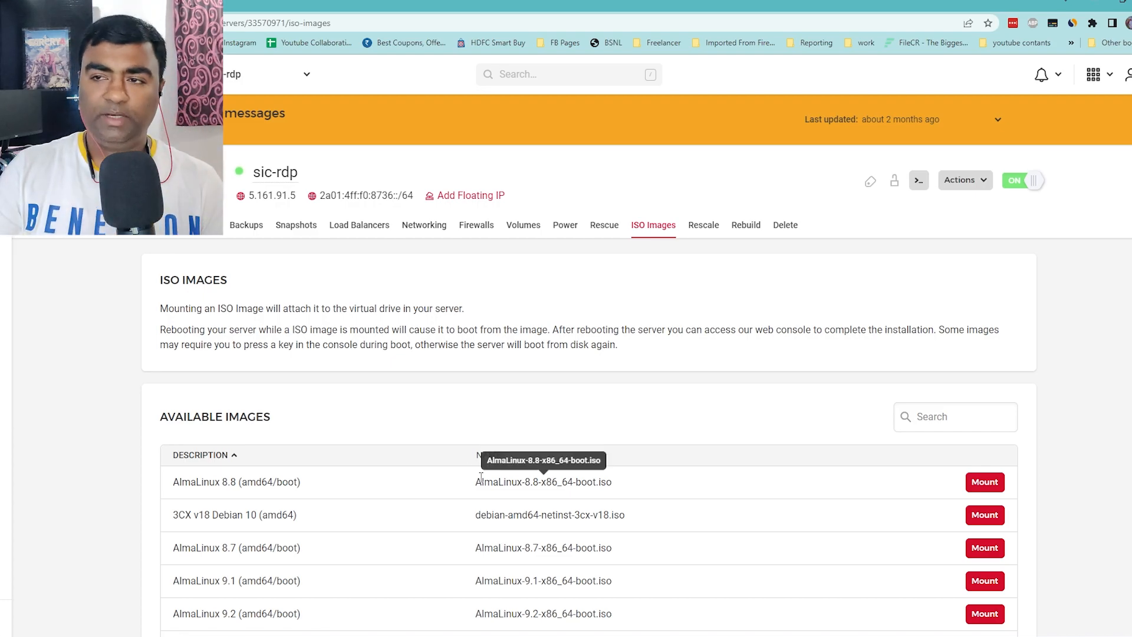
- Find the Windows Server 2022 English ISO in the available images and mount it on the server
scroll(446, 480, down, 3)
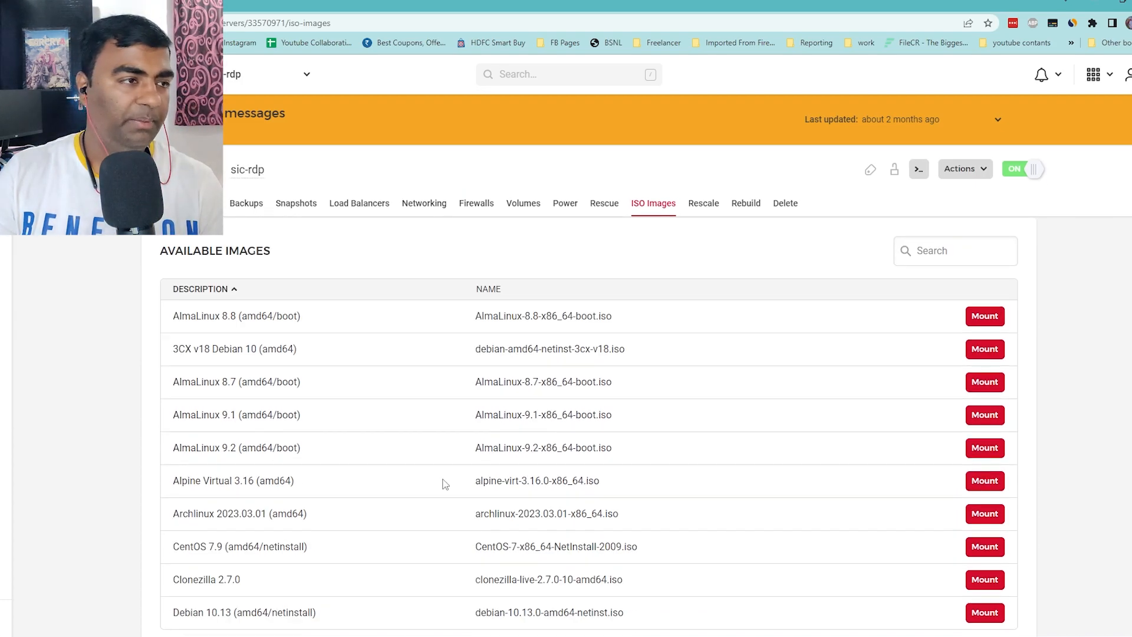
scroll(447, 482, down, 3)
click(589, 515)
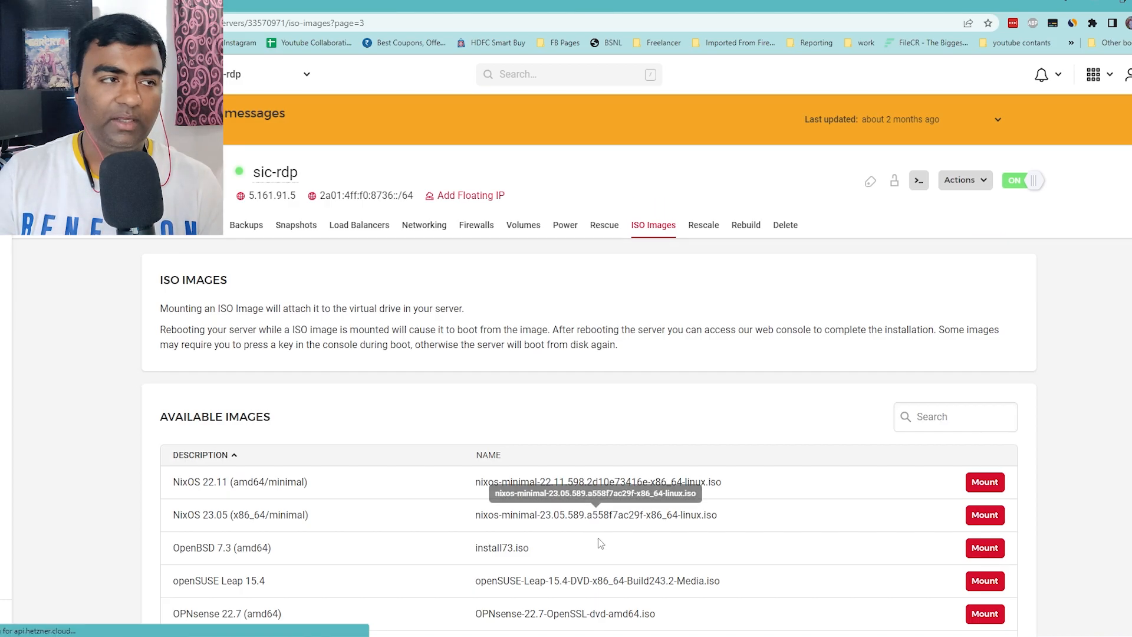
scroll(655, 546, down, 5)
click(653, 587)
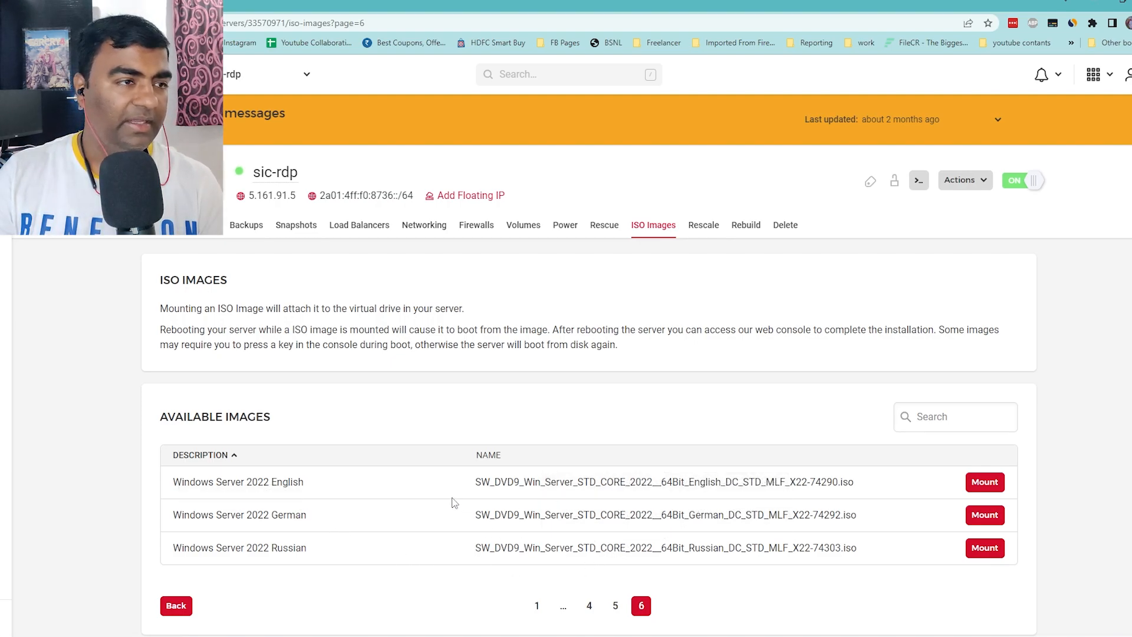
drag(334, 491, 191, 487)
click(321, 495)
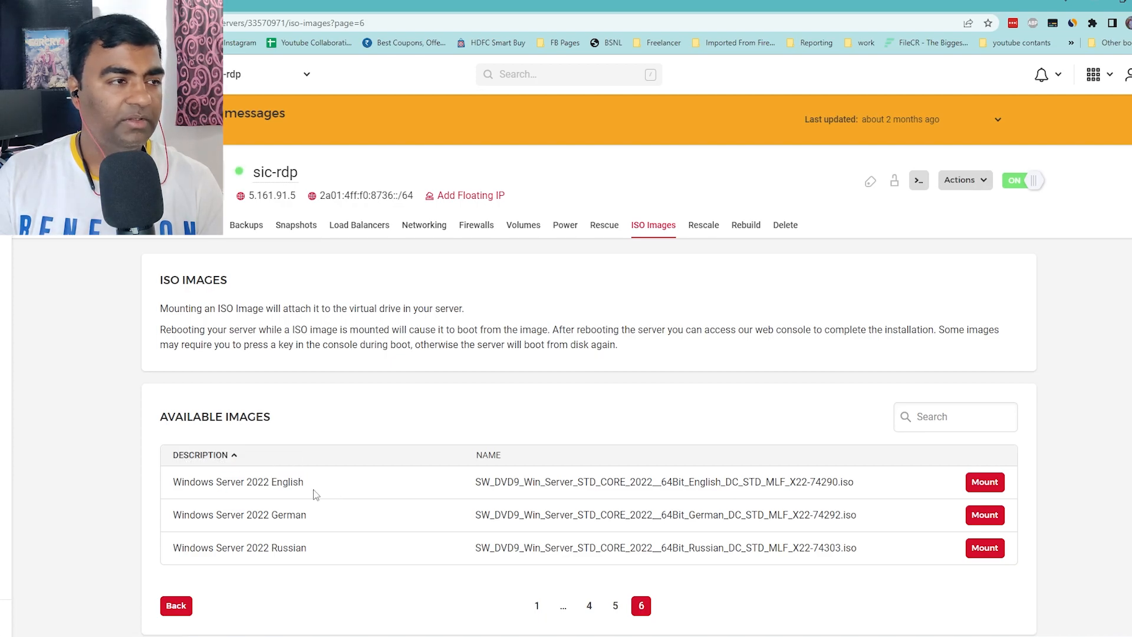
drag(313, 492, 190, 487)
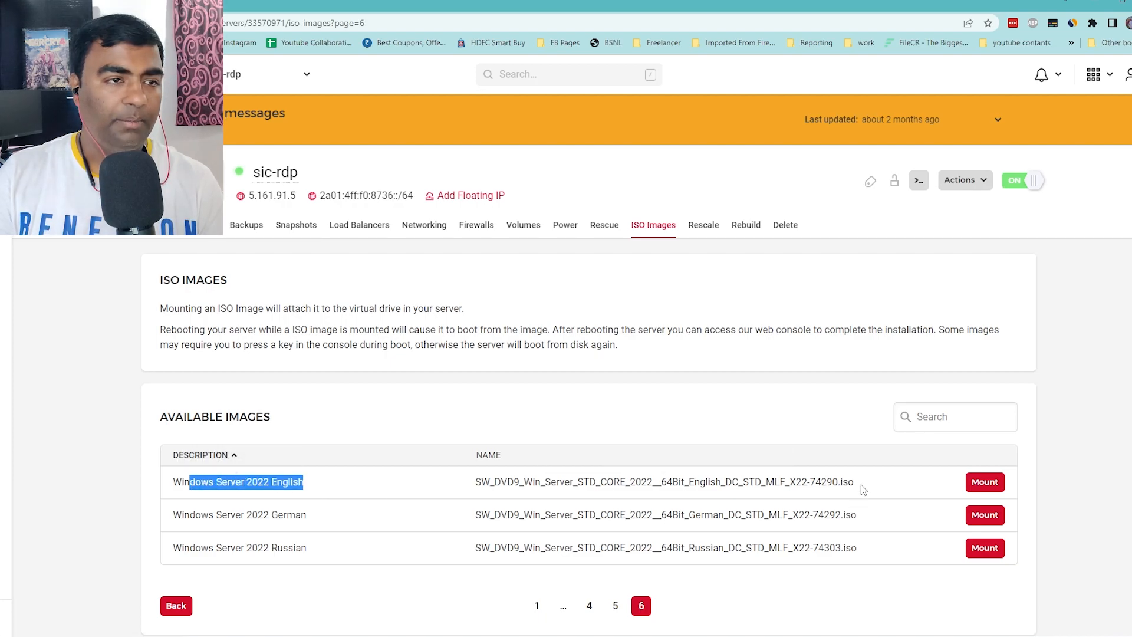
click(983, 483)
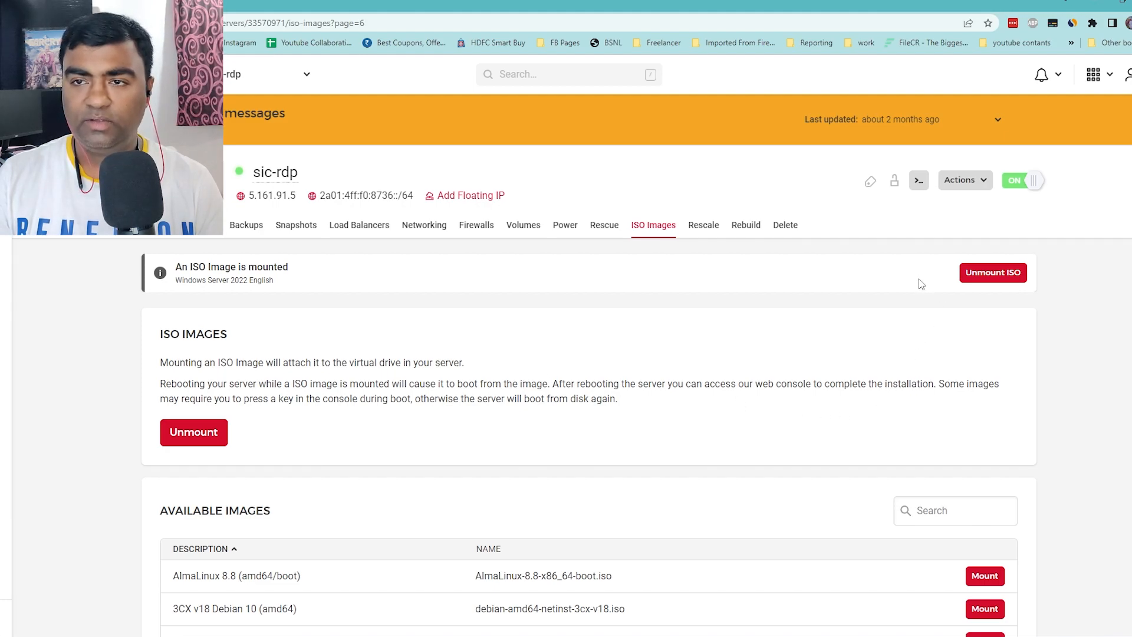
- Power the sic-rdp server off and back on so it boots from the mounted ISO
click(1015, 181)
click(708, 415)
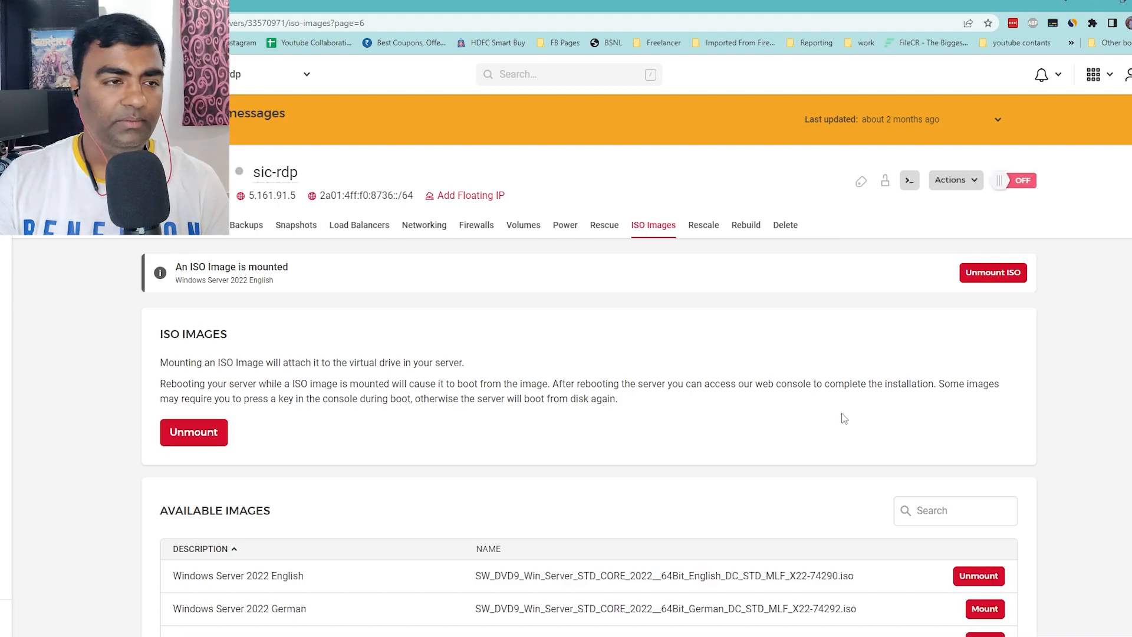
scroll(559, 581, down, 2)
drag(481, 600, 548, 604)
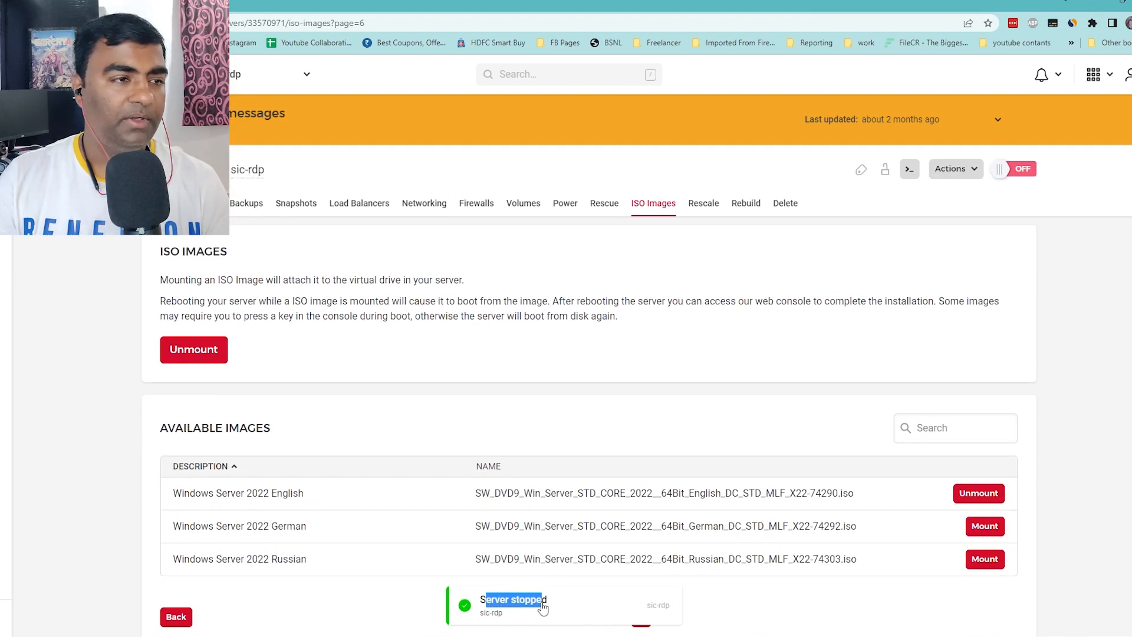
click(1022, 170)
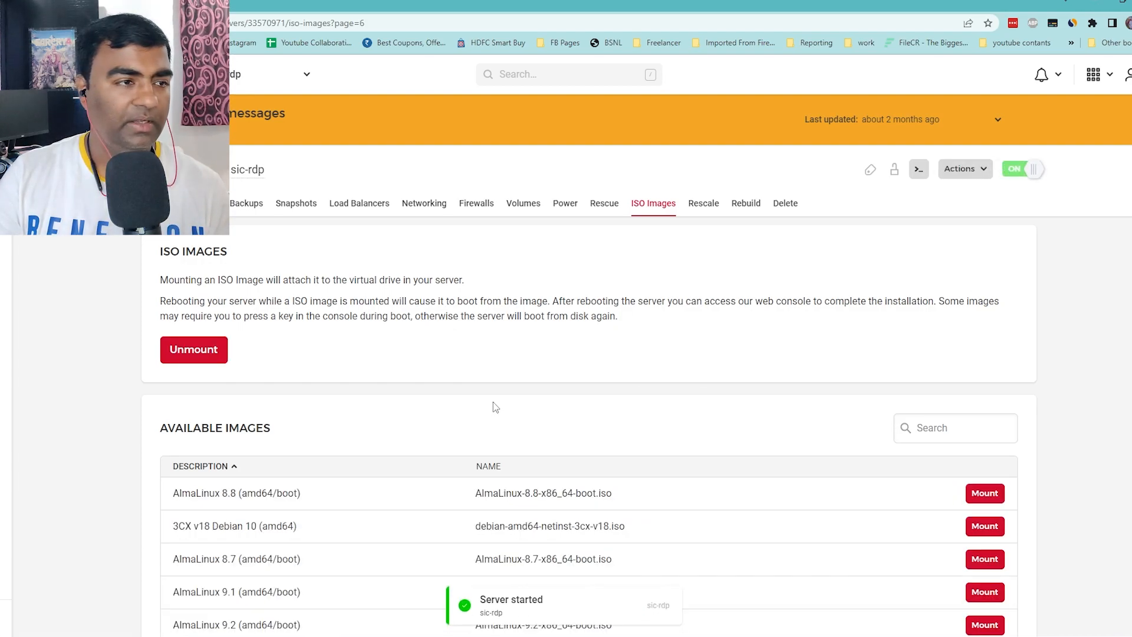
drag(537, 605, 483, 612)
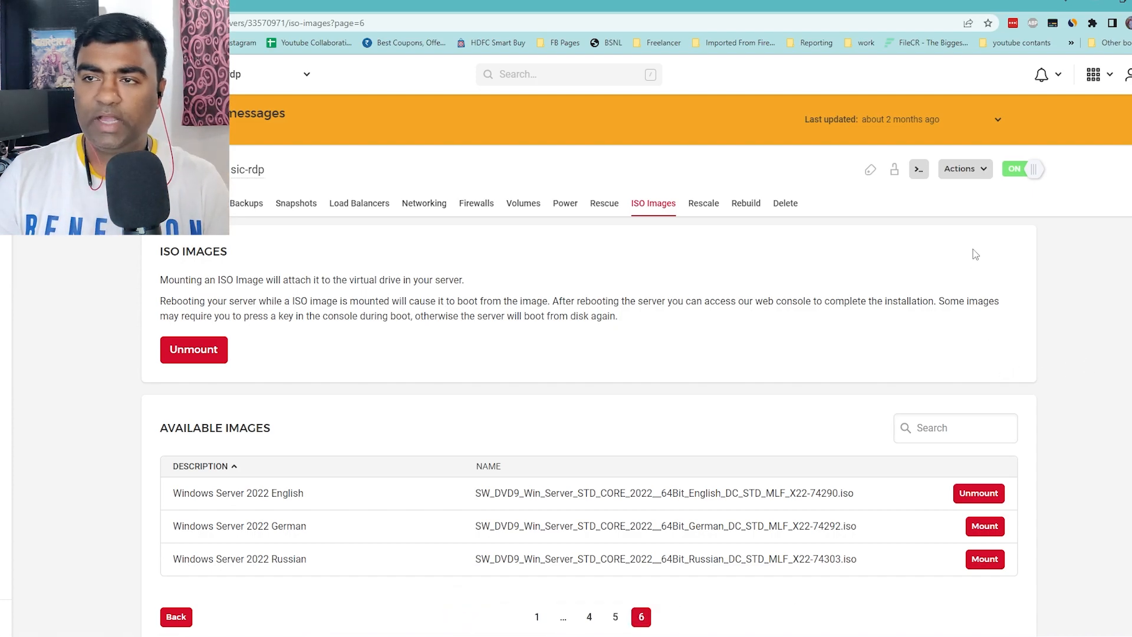
- Open the server's web console in a separate window and enable GUI-Mode
click(917, 171)
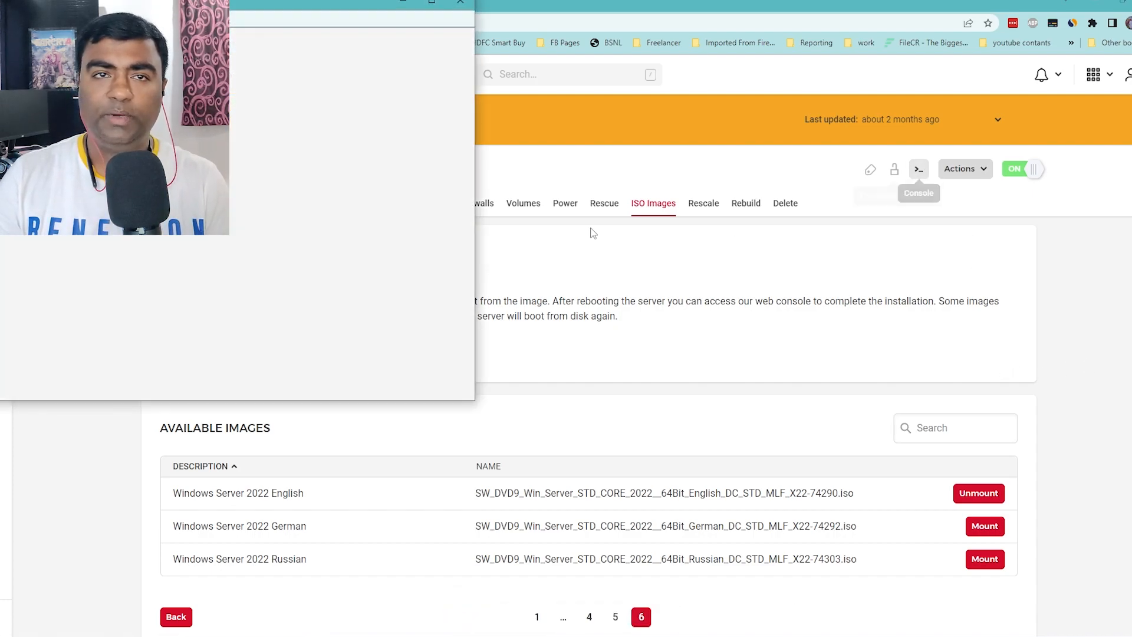
drag(263, 9, 506, 77)
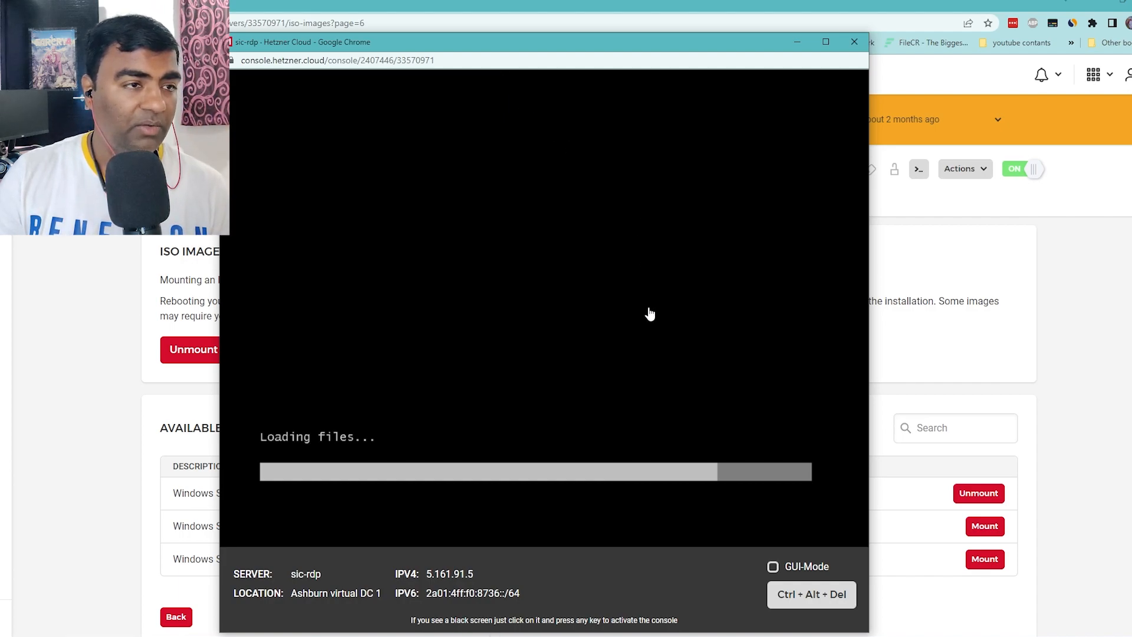
click(773, 566)
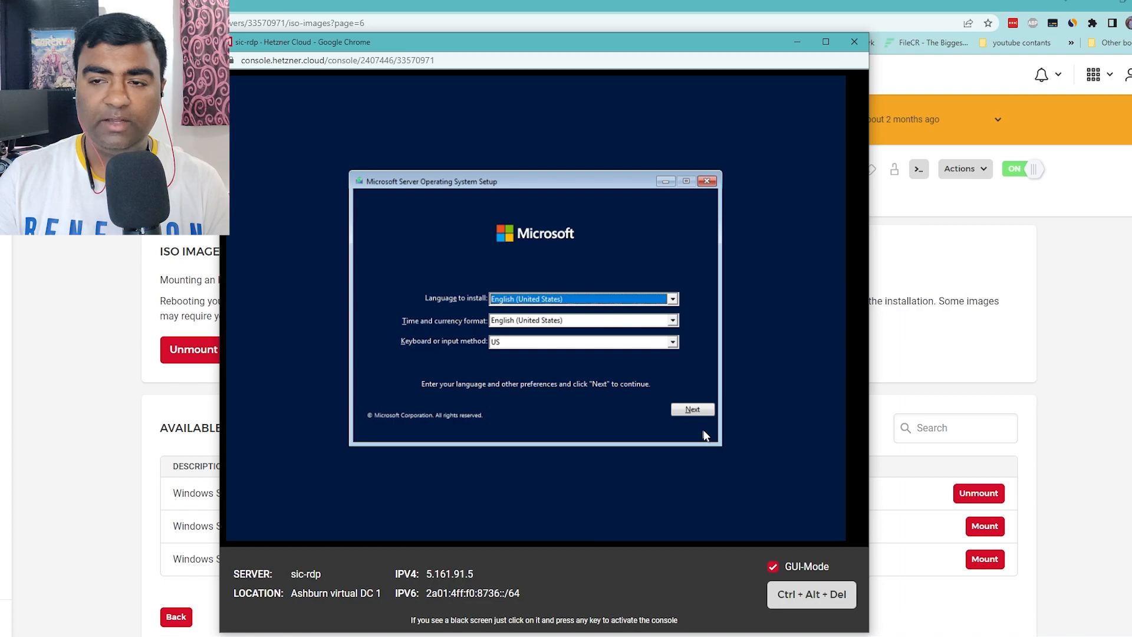
- Start the installation with the default language settings and choose Windows Server 2022 Standard (Desktop Experience)
click(693, 410)
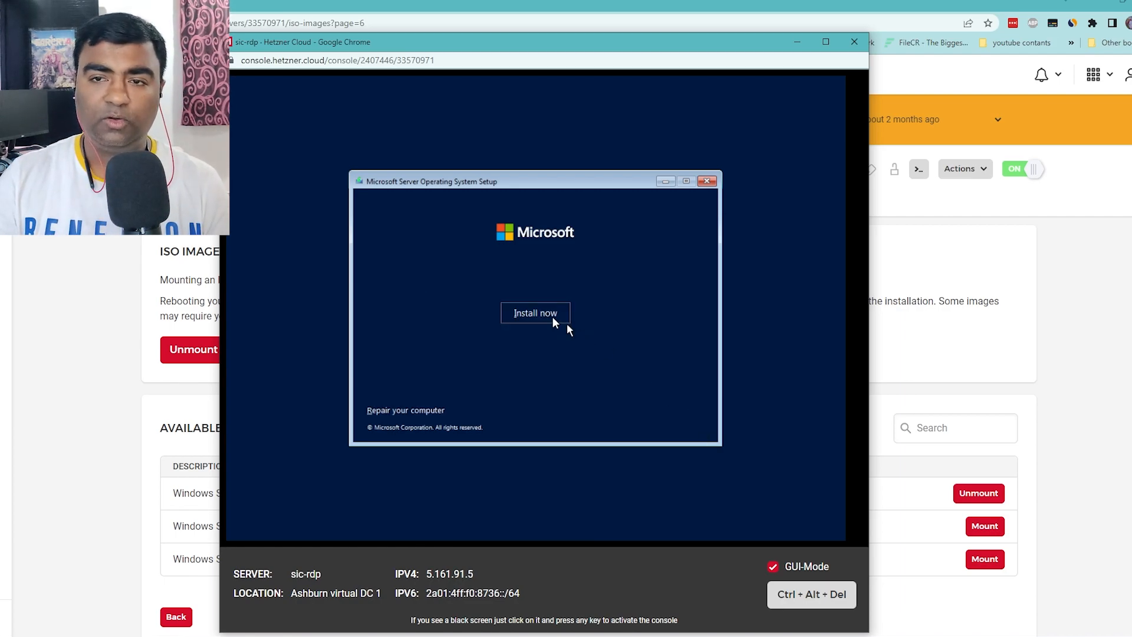
click(552, 318)
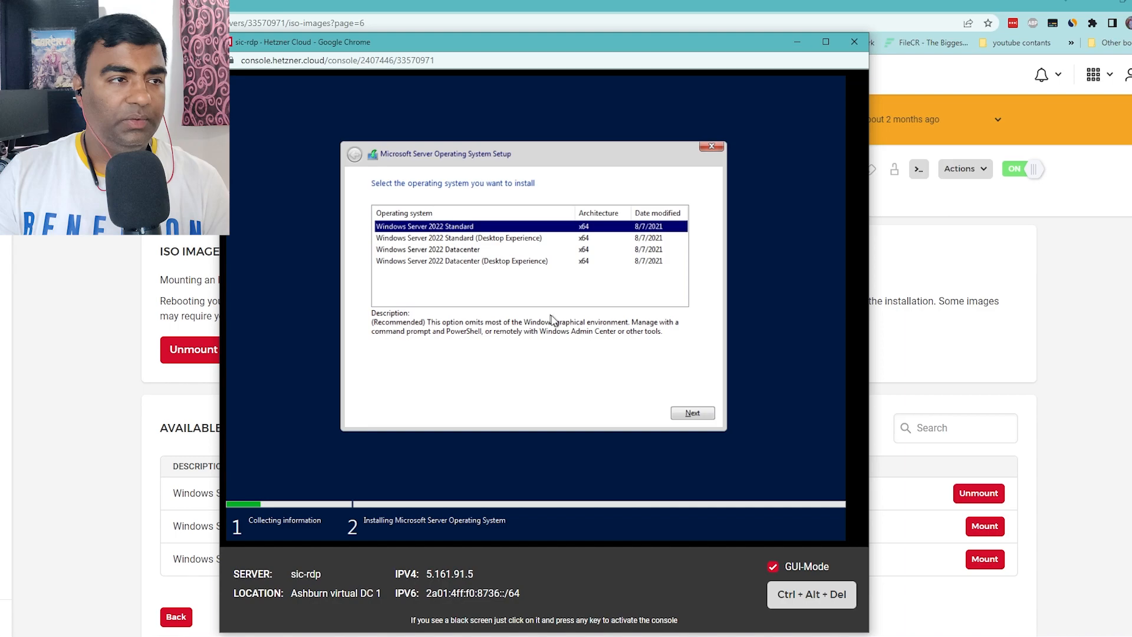
click(497, 239)
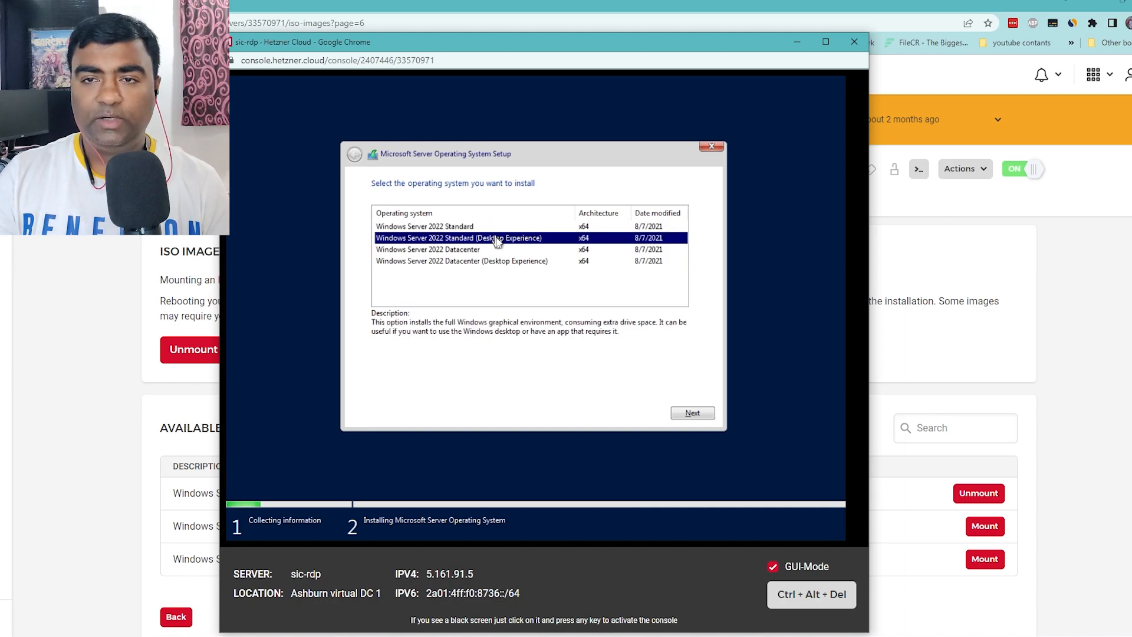
click(690, 414)
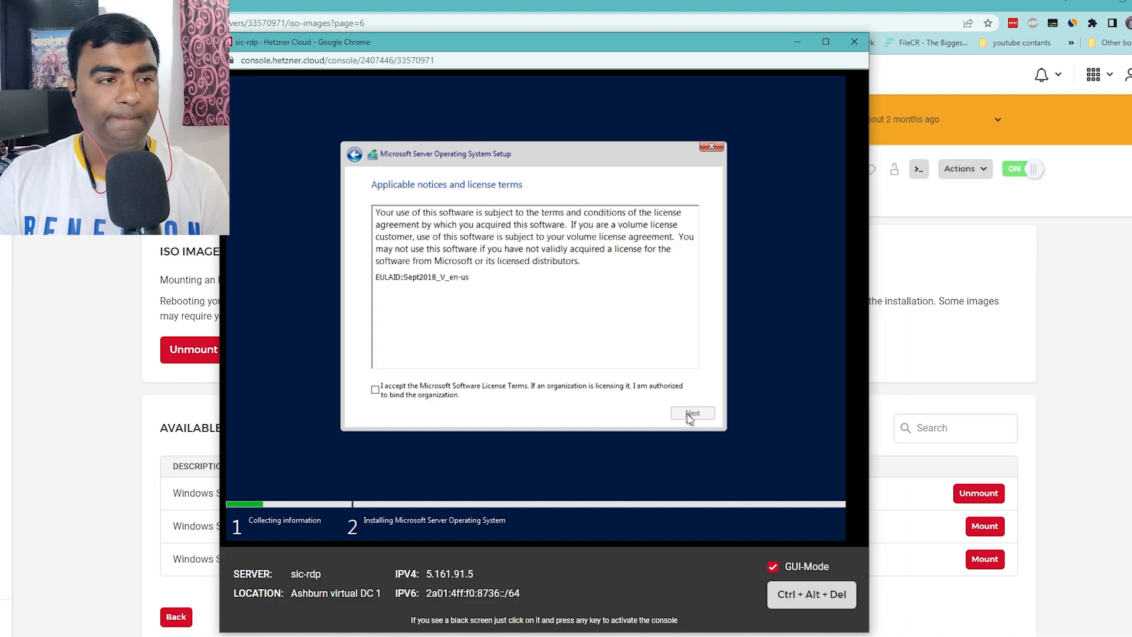
- Accept the Microsoft license terms and choose the Custom installation of the server operating system only
click(375, 390)
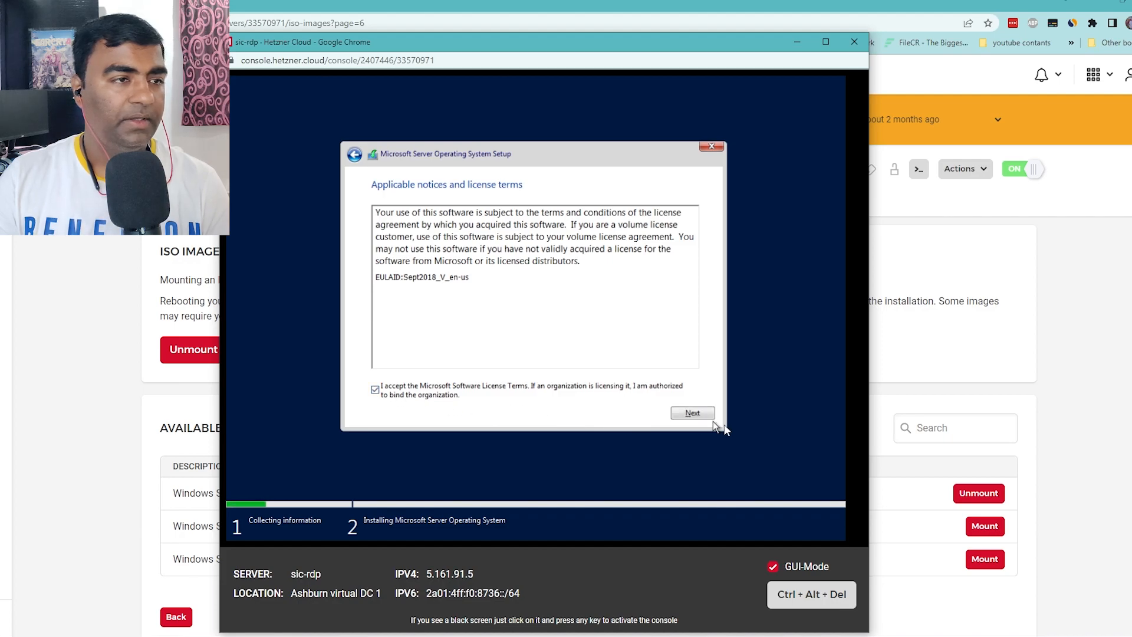
click(694, 414)
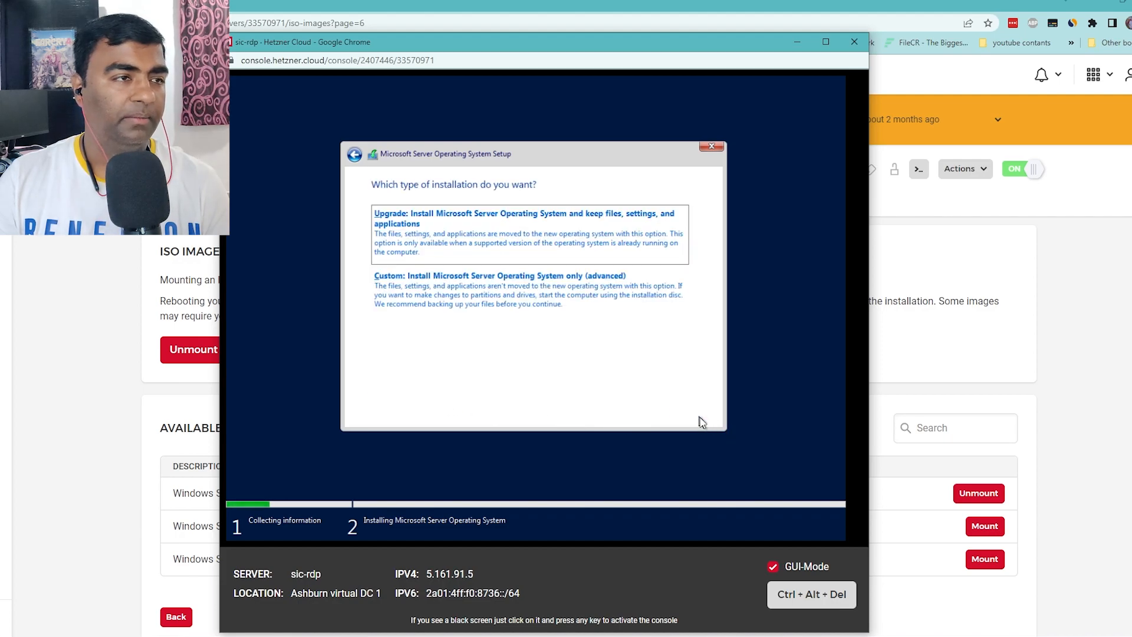
click(525, 307)
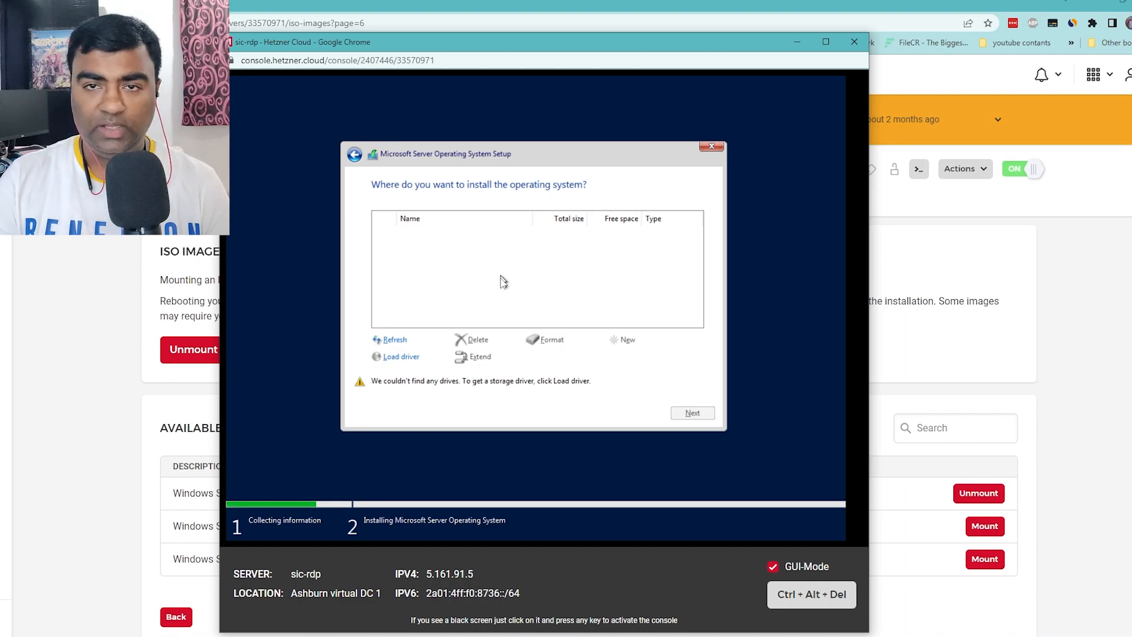
- Return to the server's ISO Images page and mount the virtio-win-0.1.229.iso driver image on sic-rdp
click(1046, 376)
scroll(575, 389, down, 1)
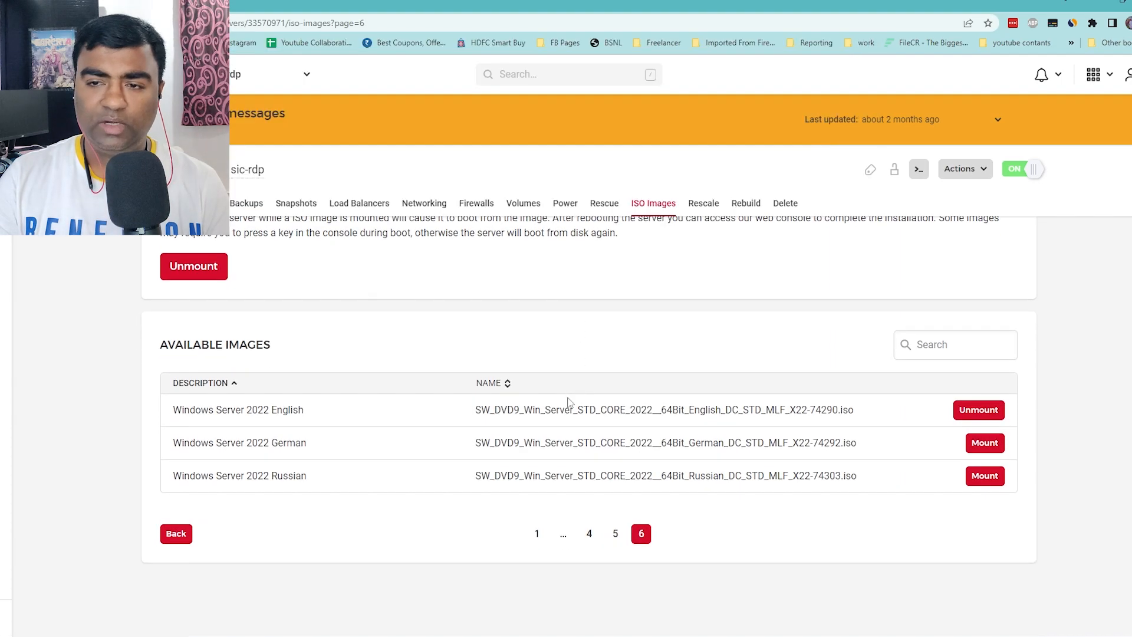
click(615, 534)
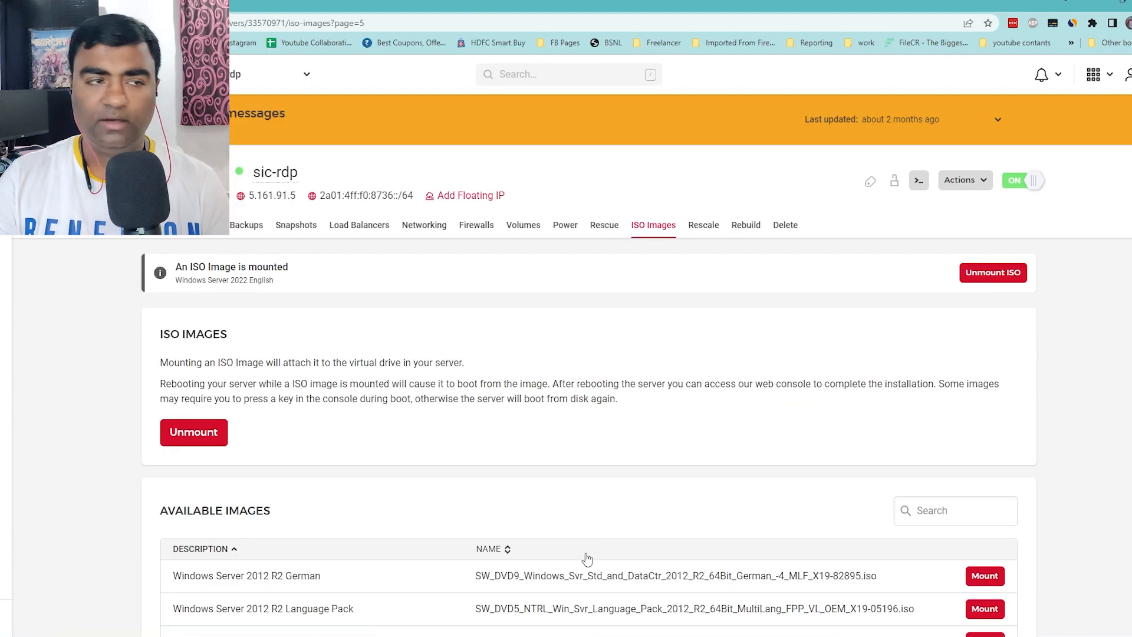
scroll(587, 558, down, 3)
scroll(586, 584, down, 3)
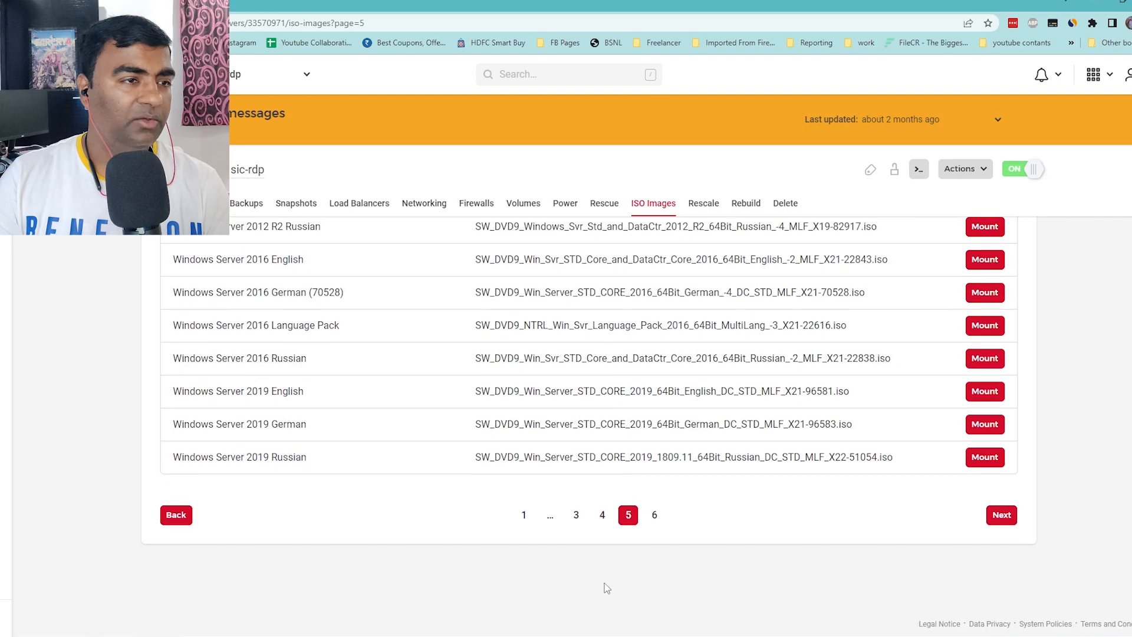
click(600, 513)
scroll(542, 548, down, 1)
scroll(543, 548, down, 4)
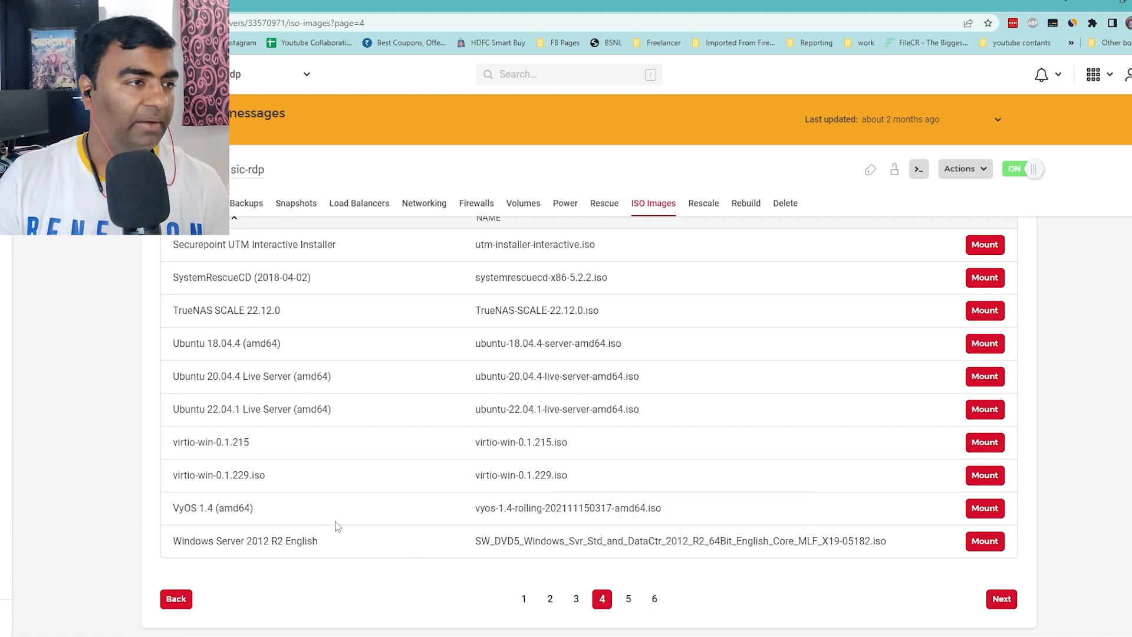
drag(261, 480, 174, 476)
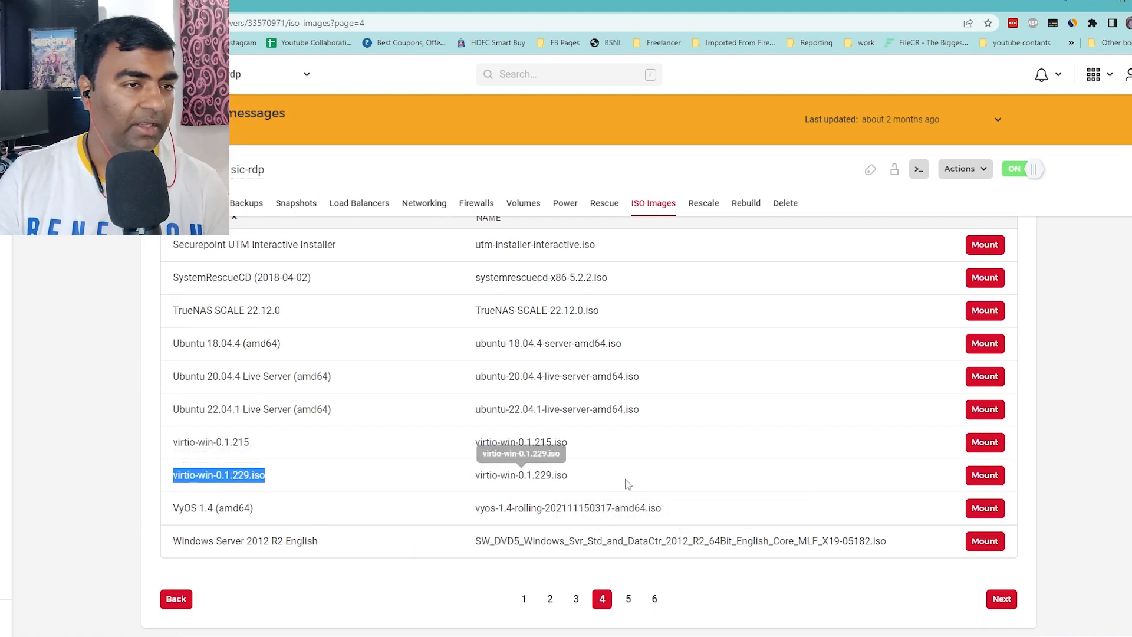
click(979, 483)
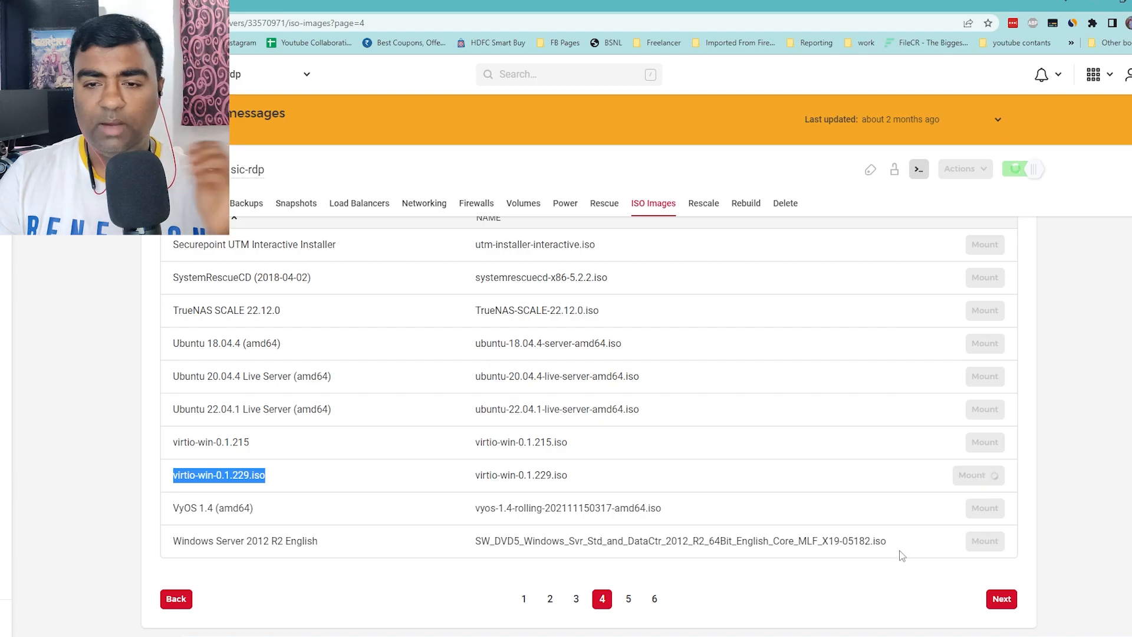
- Switch back to the server console, start loading a storage driver and expand the virtio-win-0.1.229 CD drive
click(387, 604)
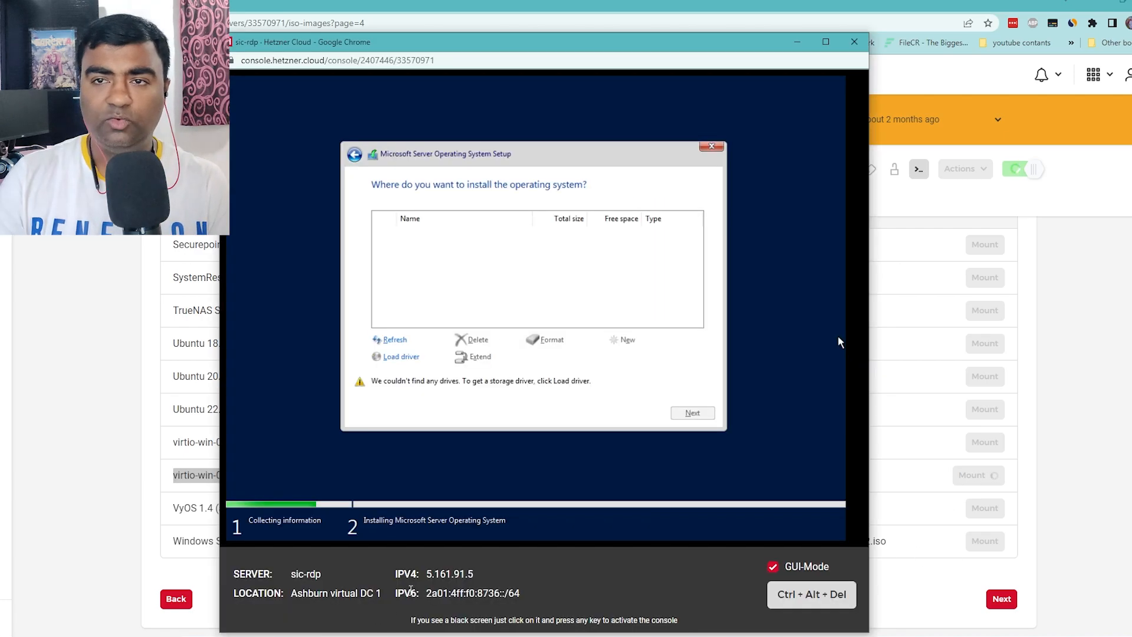
click(394, 342)
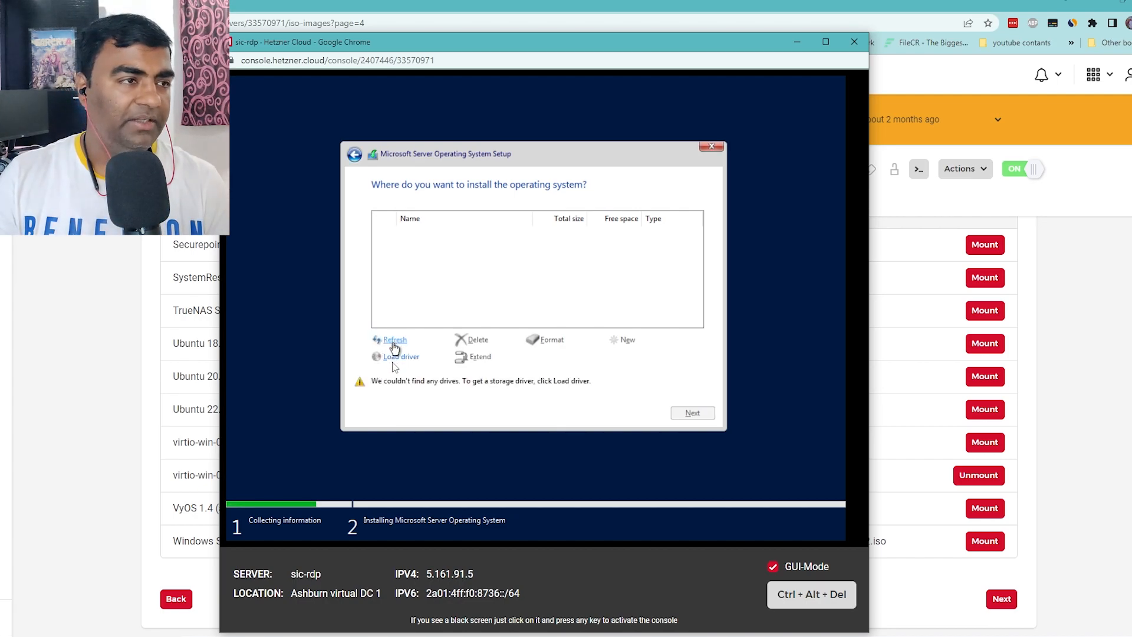
click(394, 358)
click(556, 358)
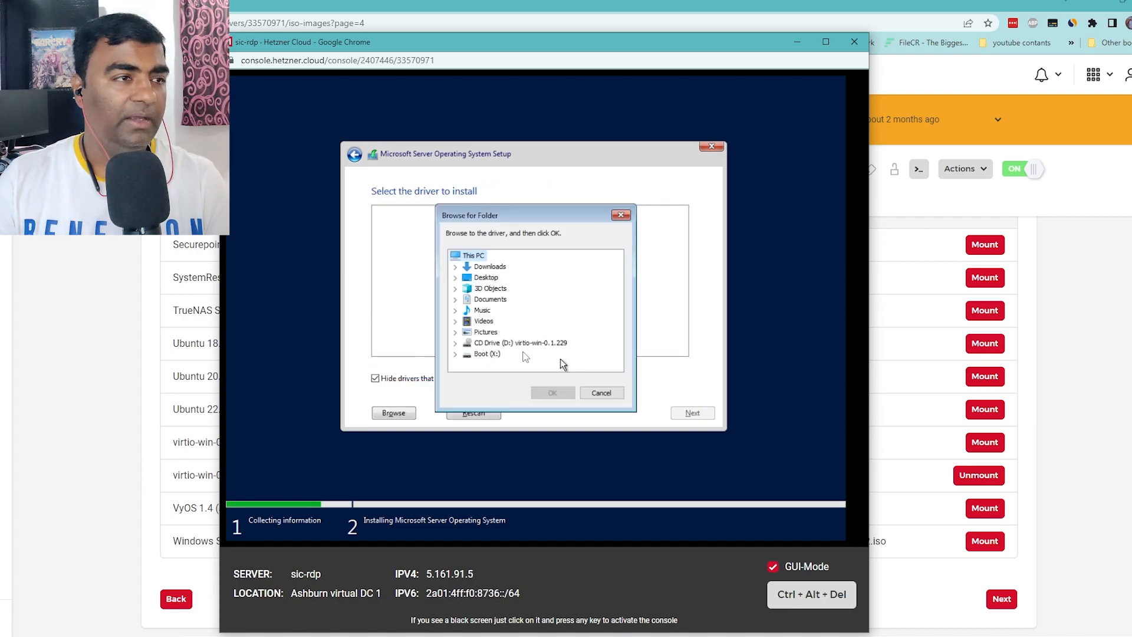
click(492, 344)
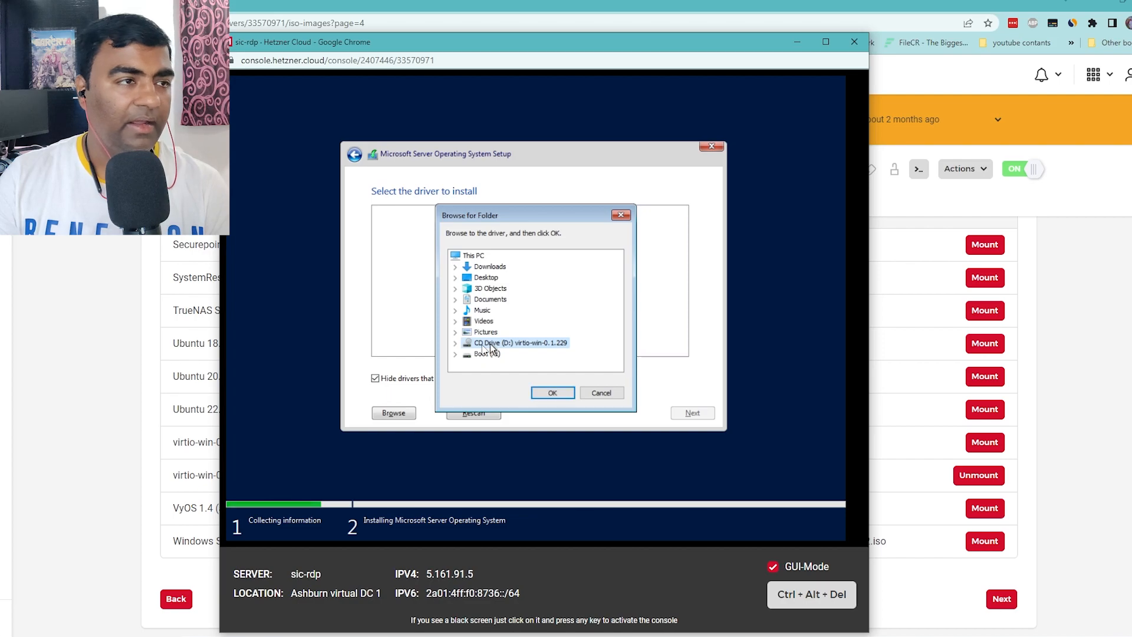
click(456, 343)
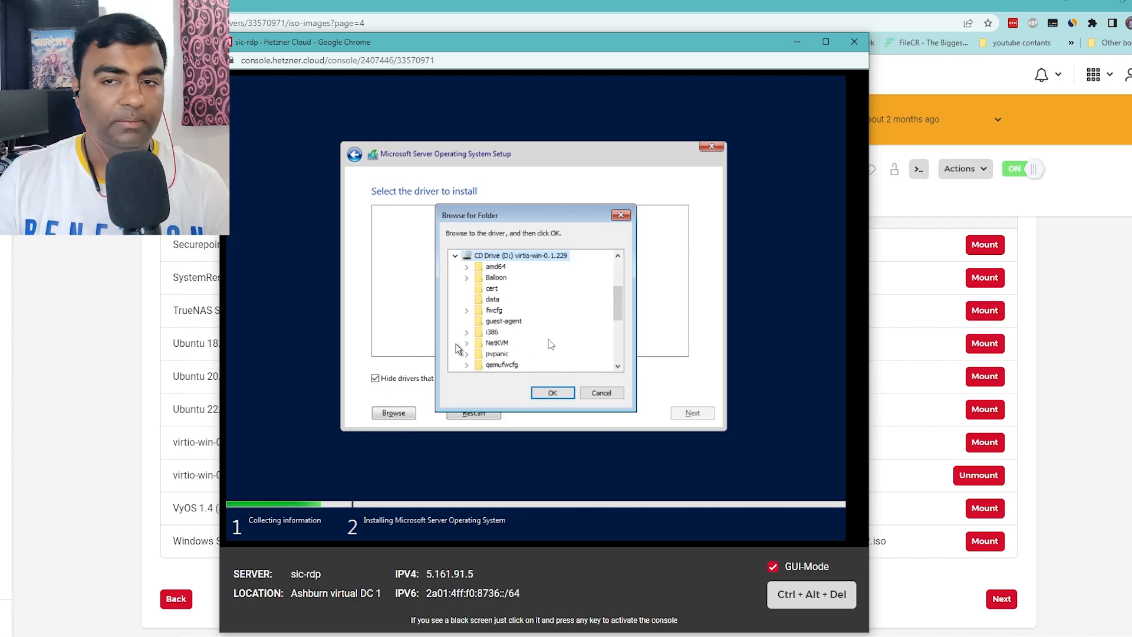
- Install the Red Hat VirtIO SCSI pass-through controller driver from the vioscsi\2k22\amd64 folder
scroll(550, 343, down, 5)
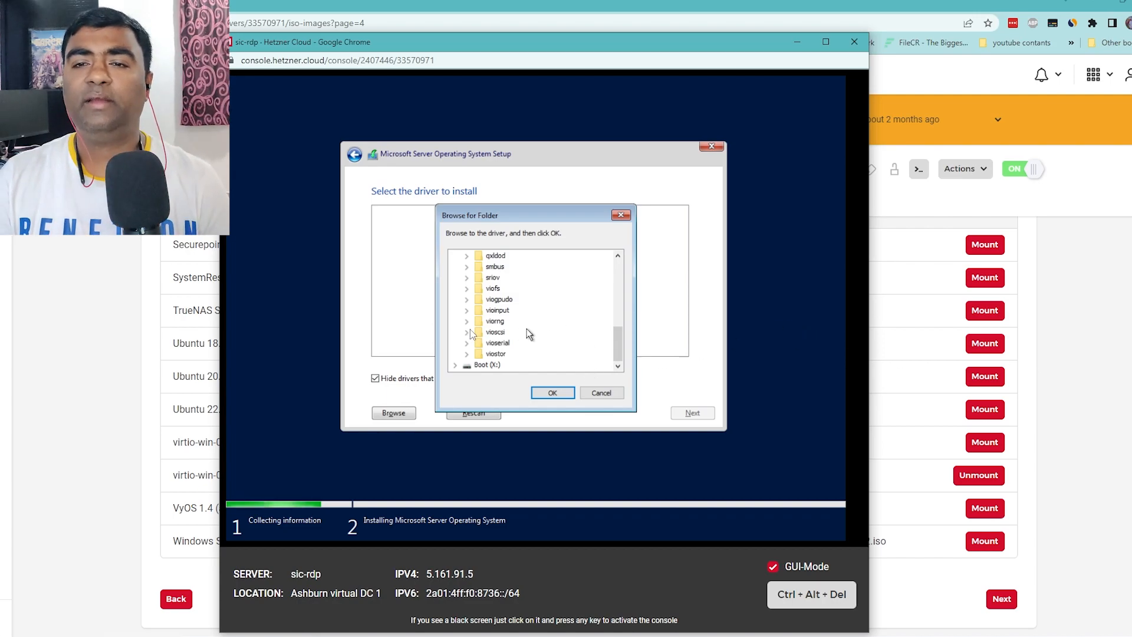
click(467, 332)
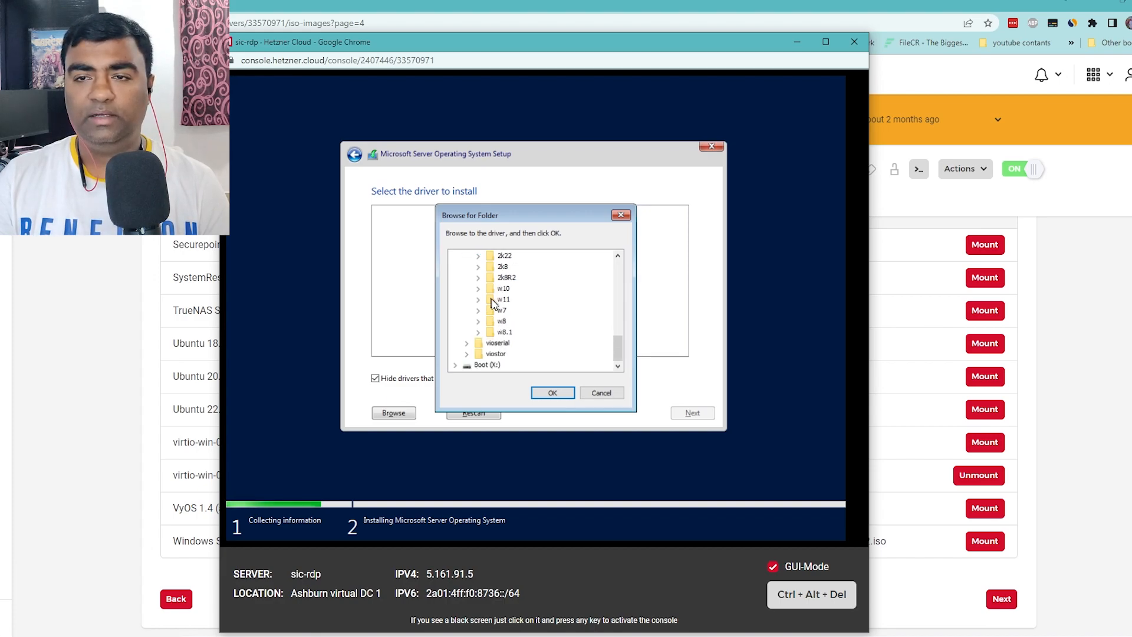
scroll(494, 303, up, 1)
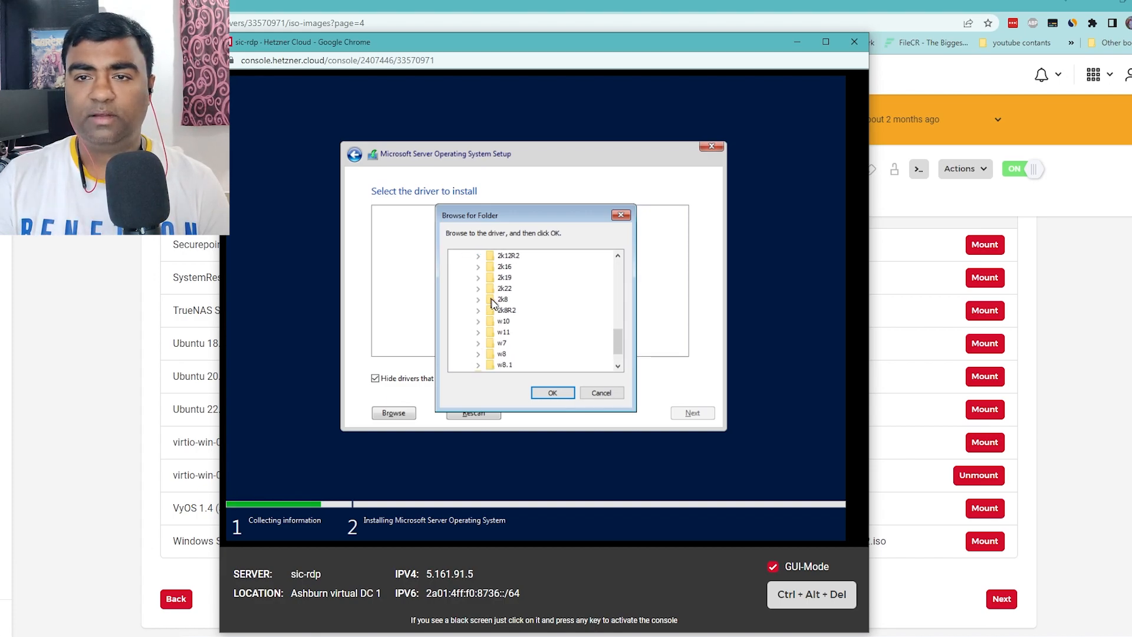
click(502, 289)
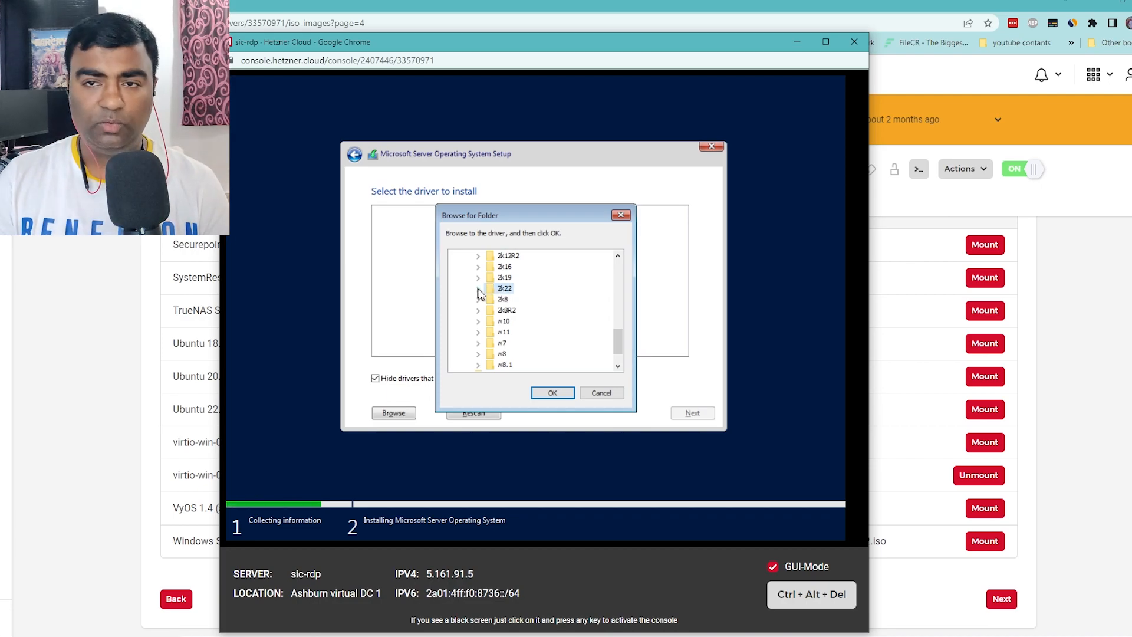
click(478, 289)
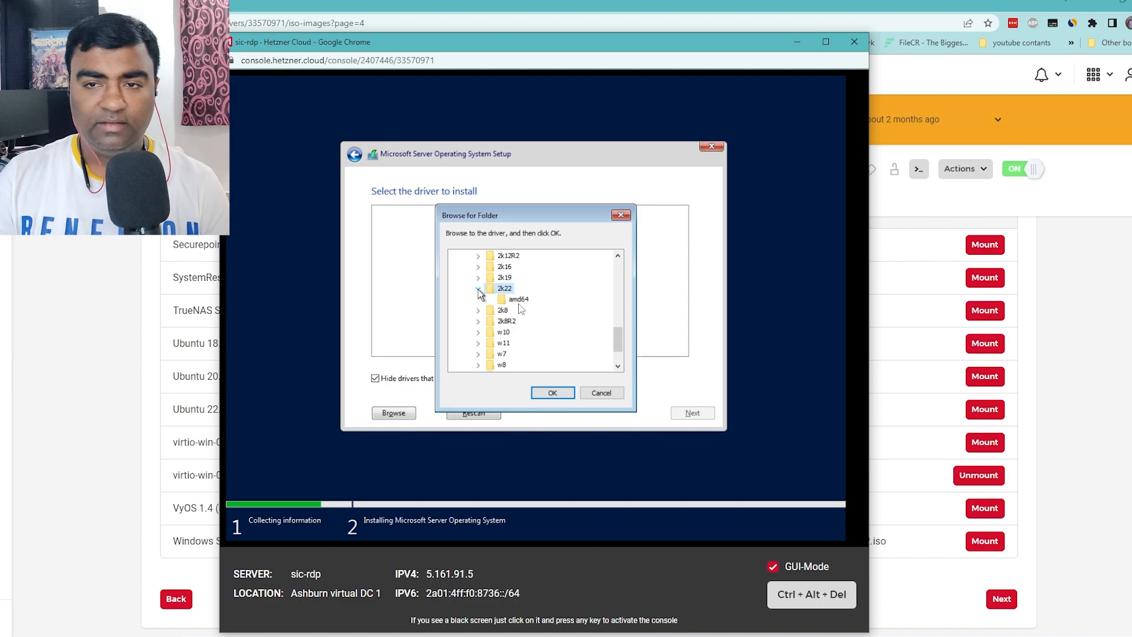
click(517, 301)
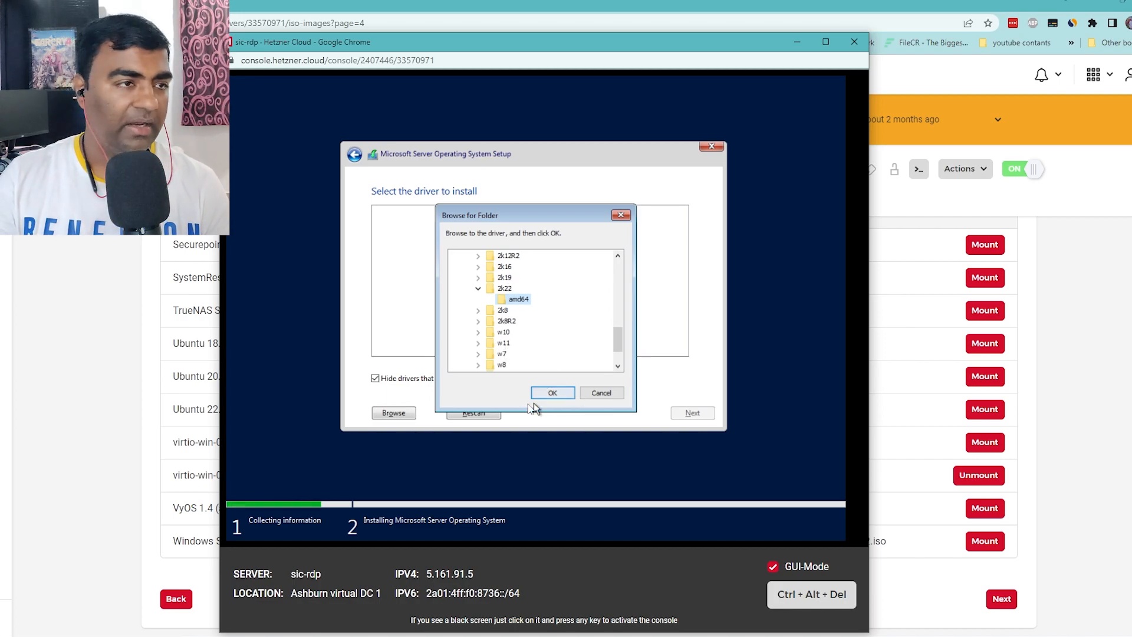
click(547, 396)
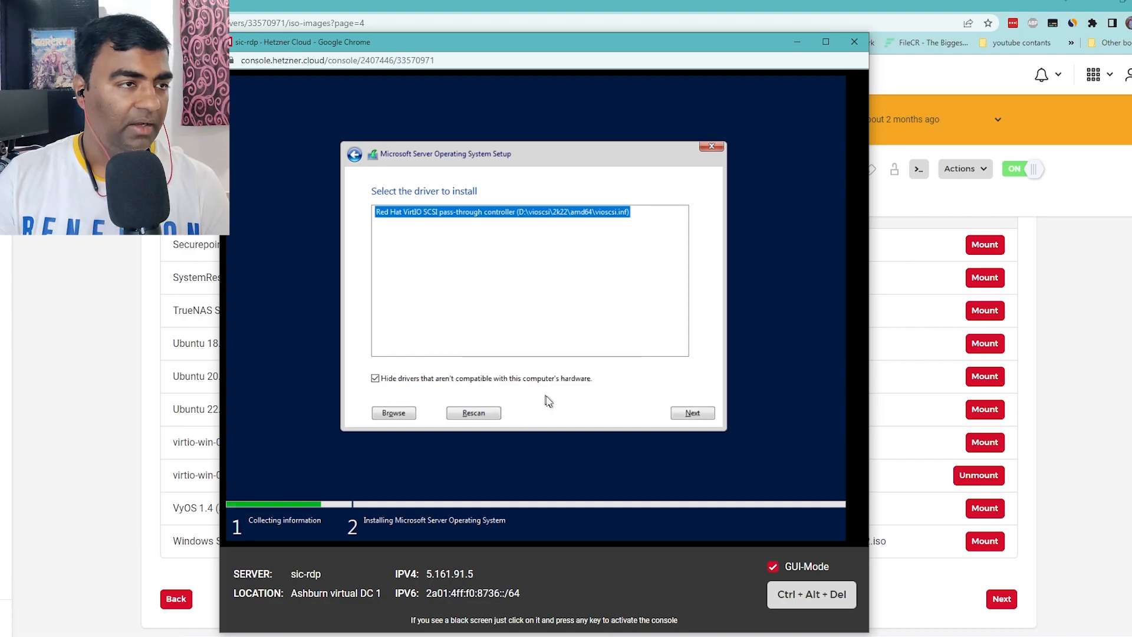
click(678, 416)
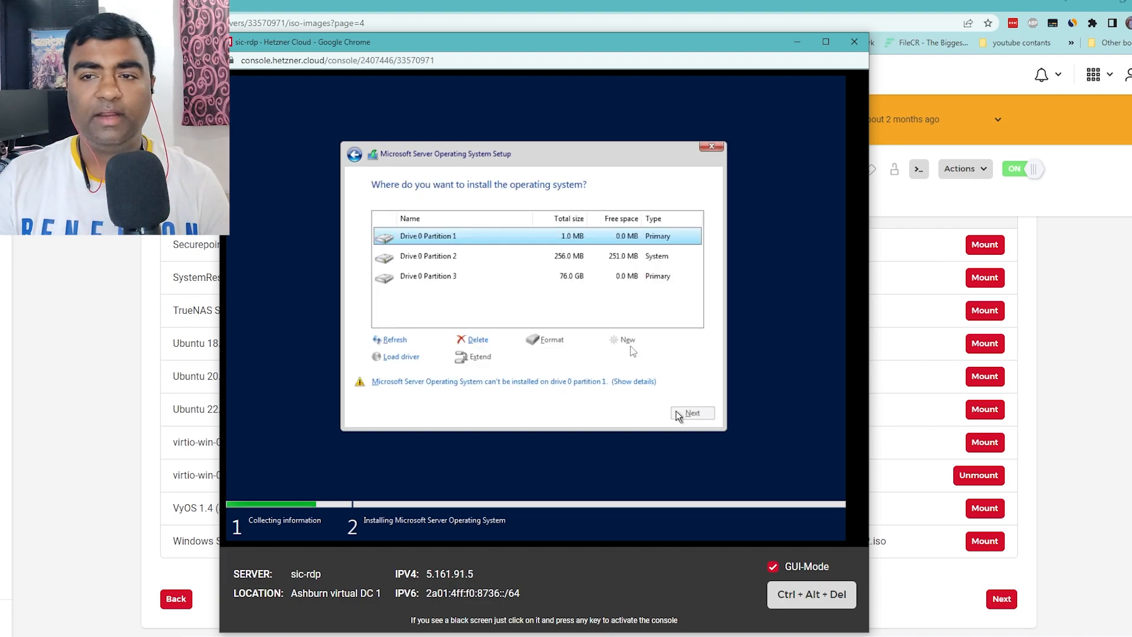
- Delete all three existing partitions on Drive 0, accepting the loss of their data
click(550, 256)
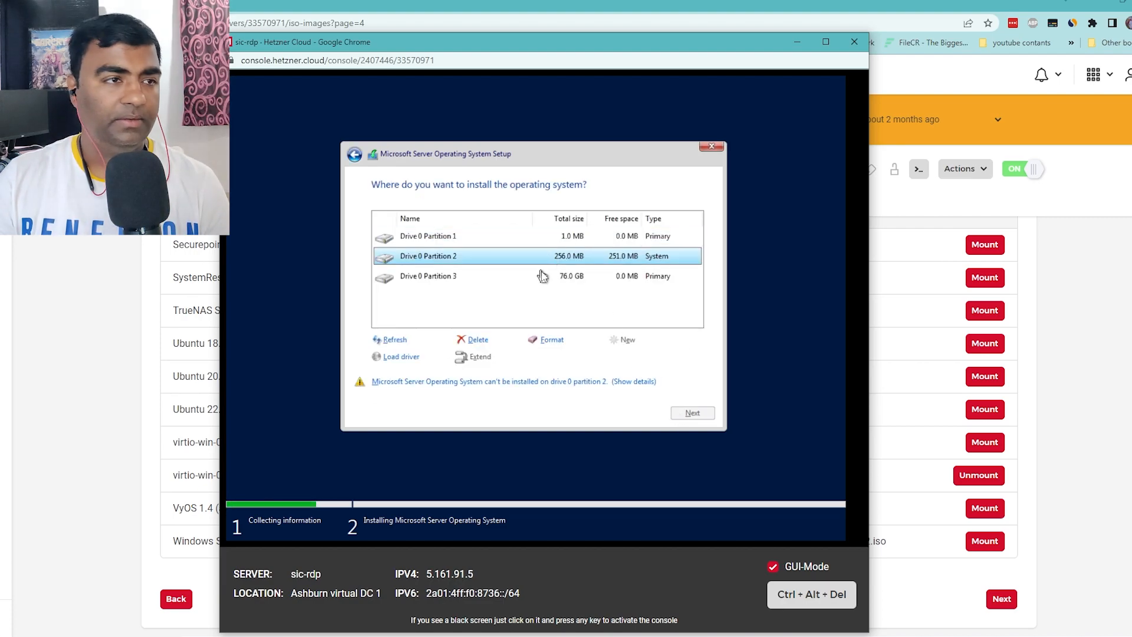
click(542, 275)
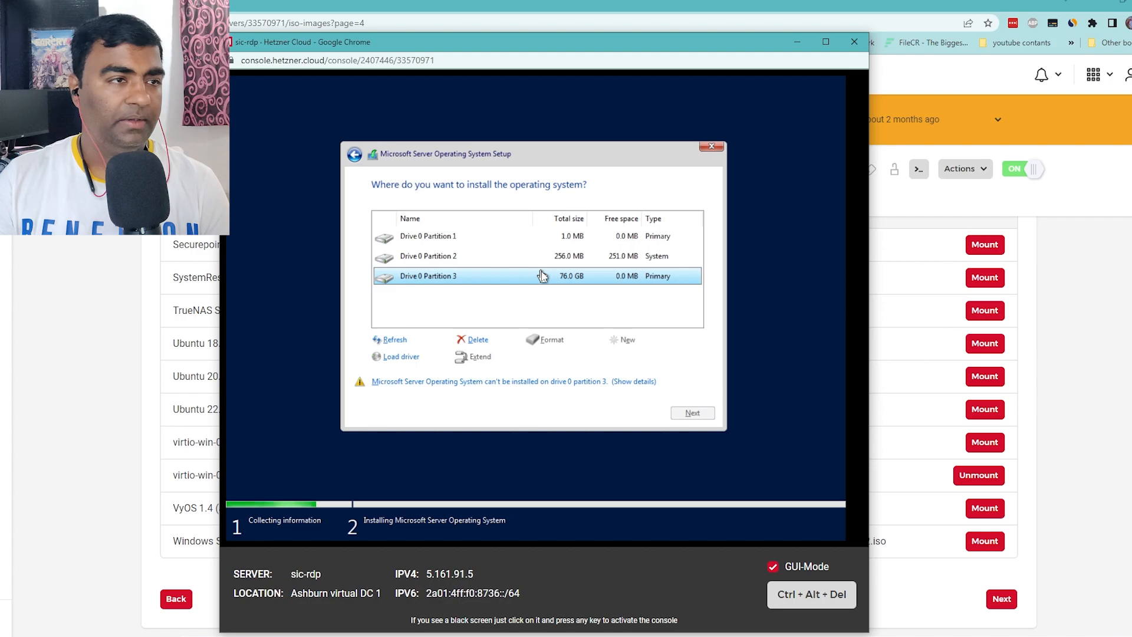
click(537, 238)
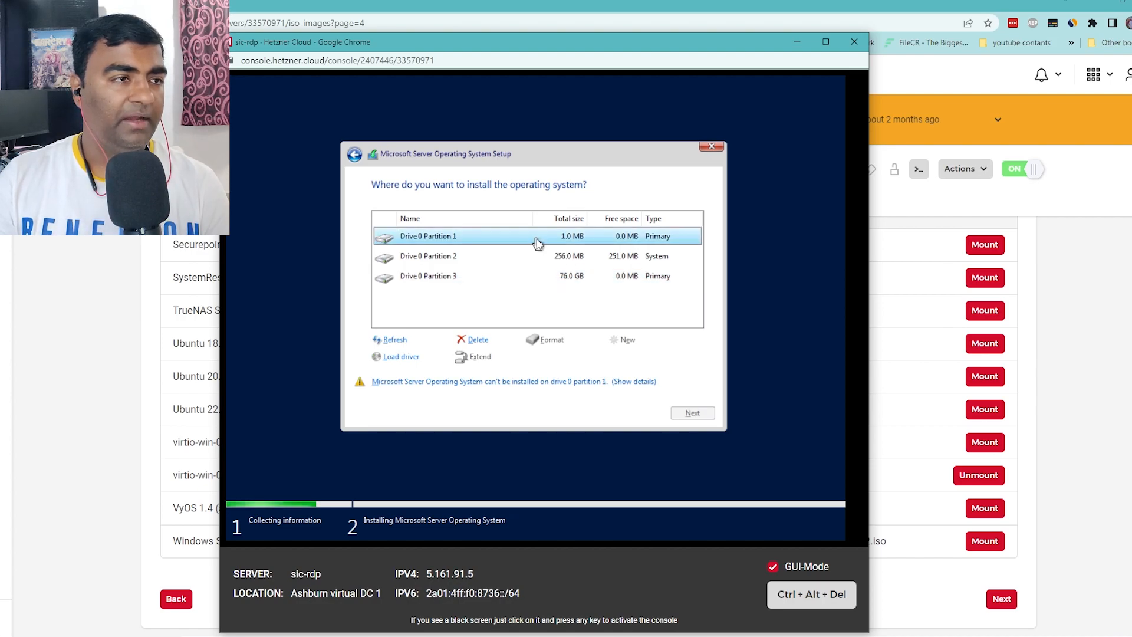
click(479, 340)
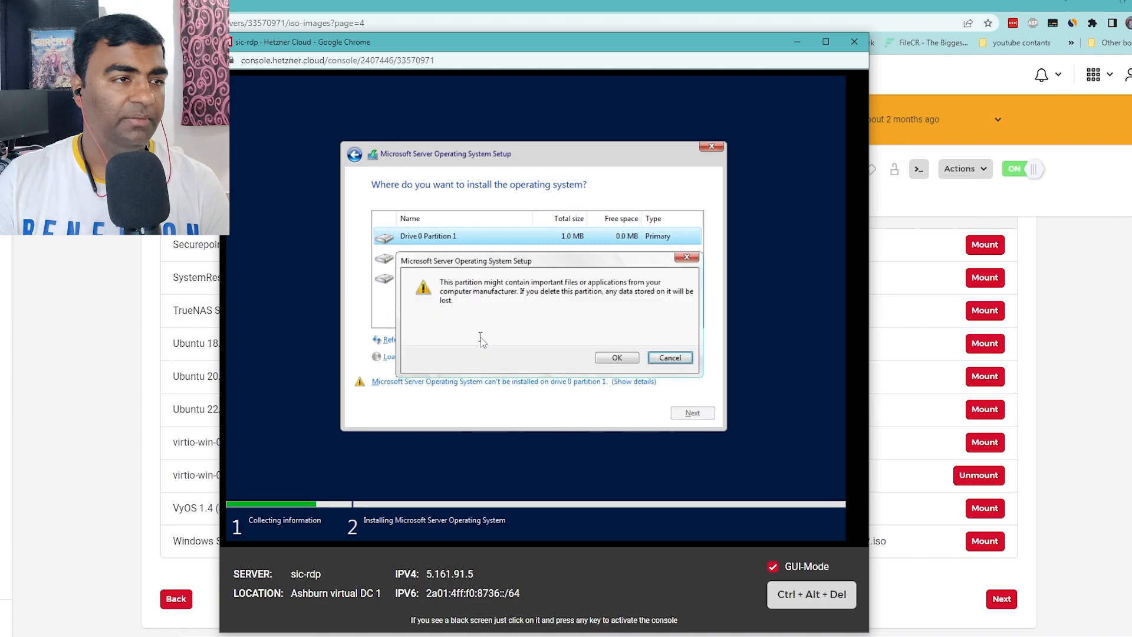
click(615, 358)
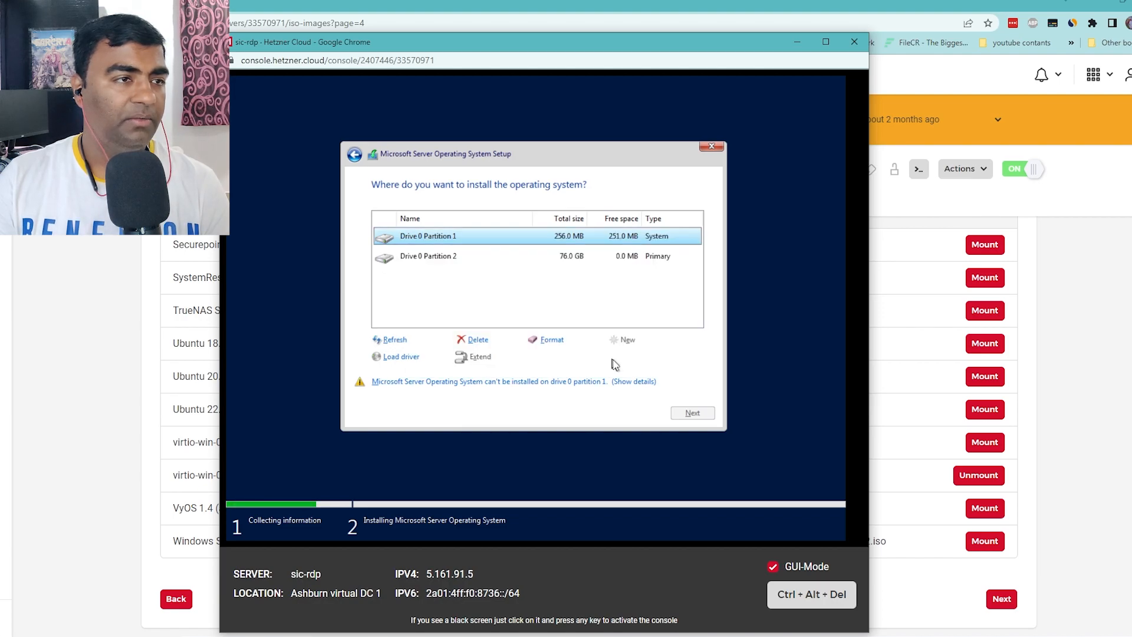
click(492, 255)
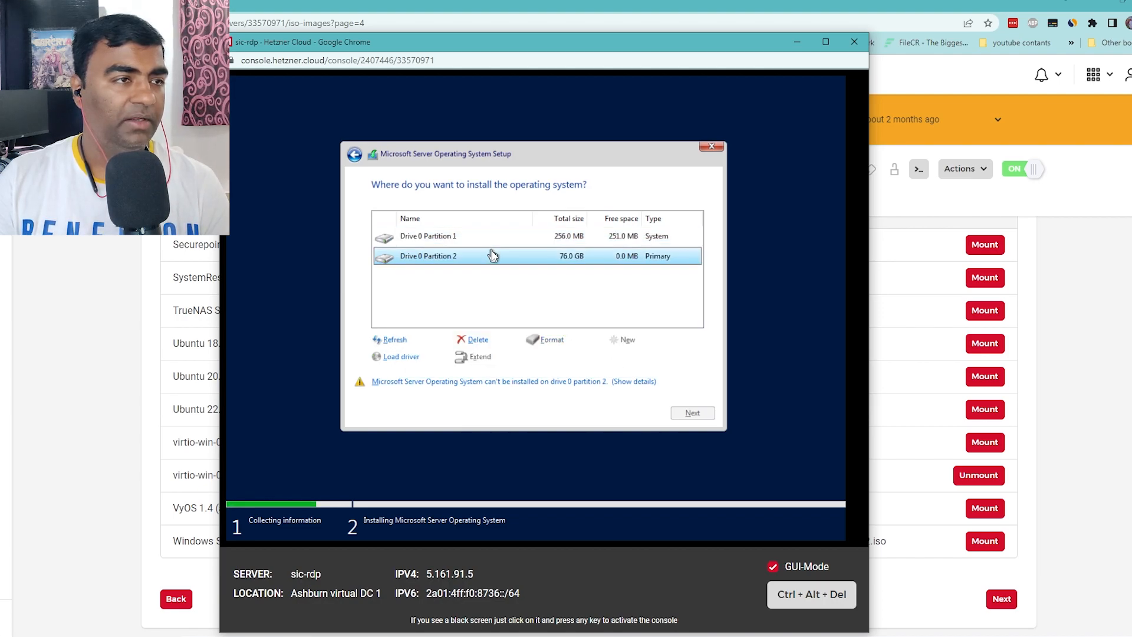
click(485, 344)
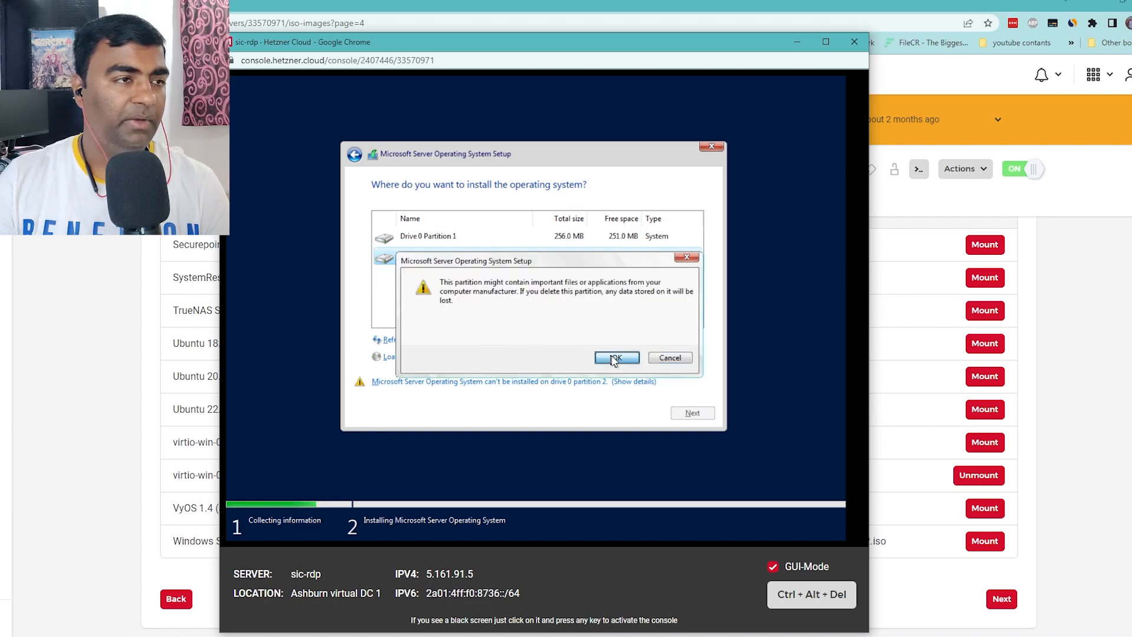
click(613, 358)
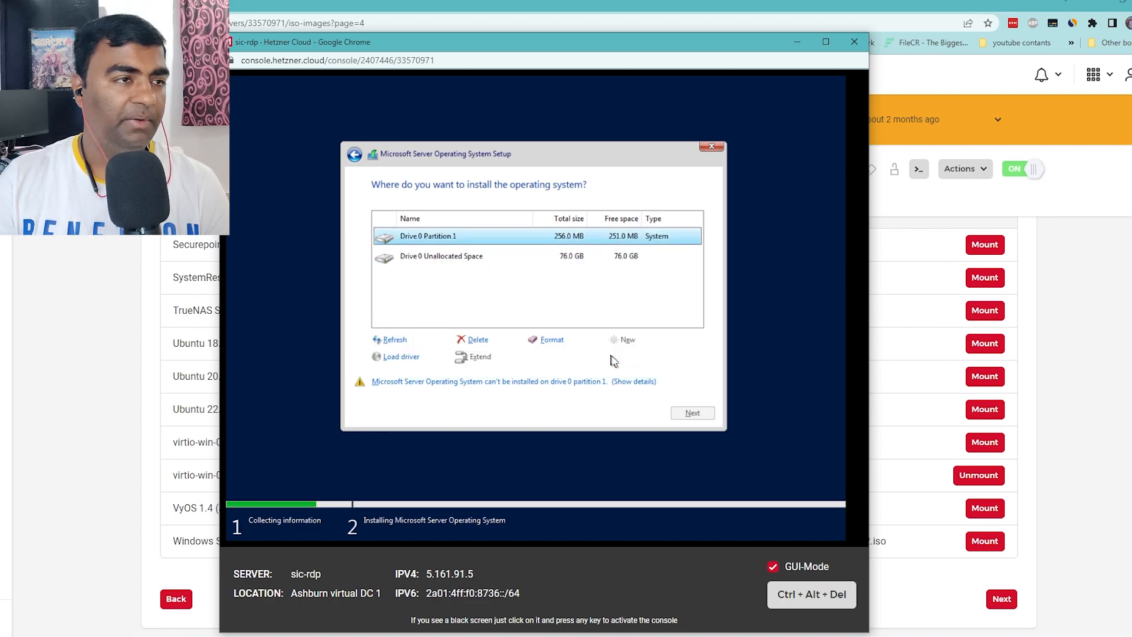
click(480, 261)
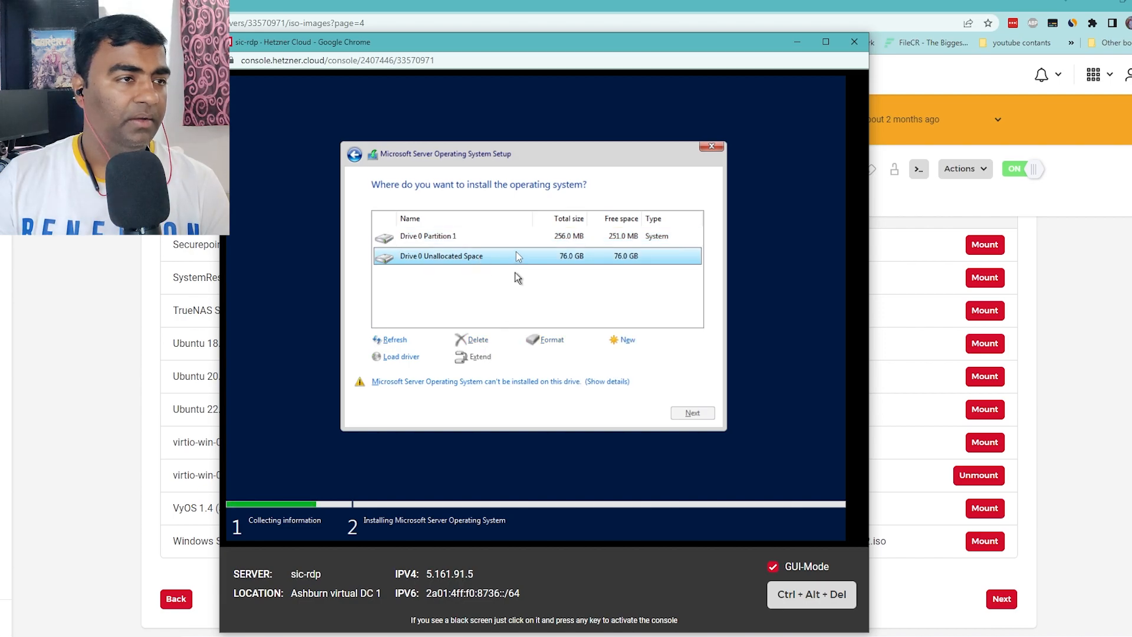
click(514, 240)
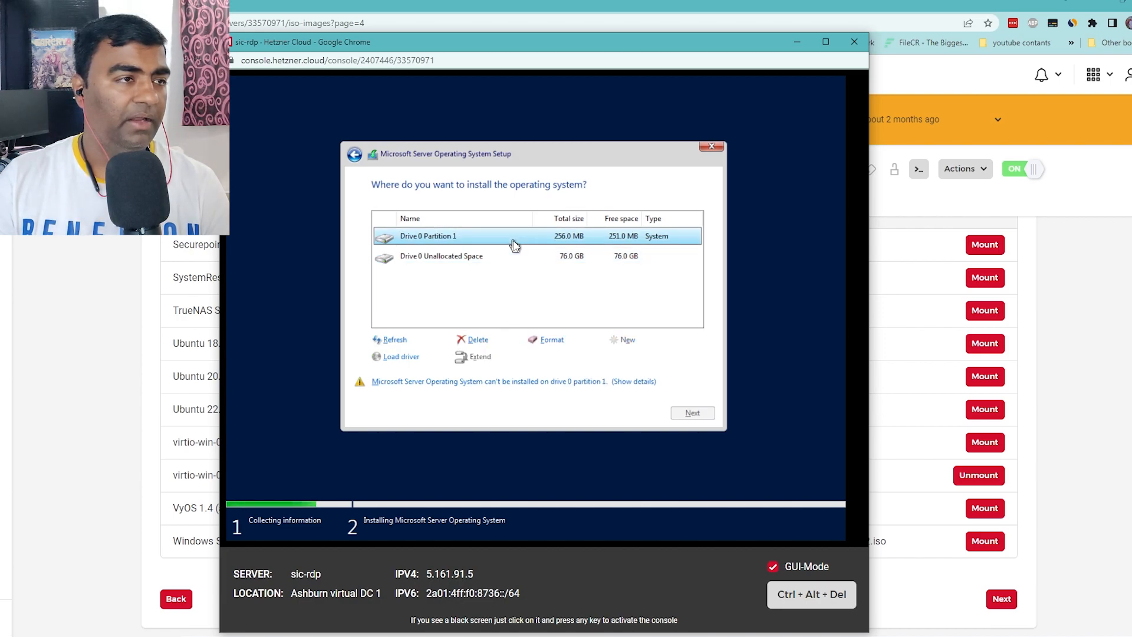
click(479, 340)
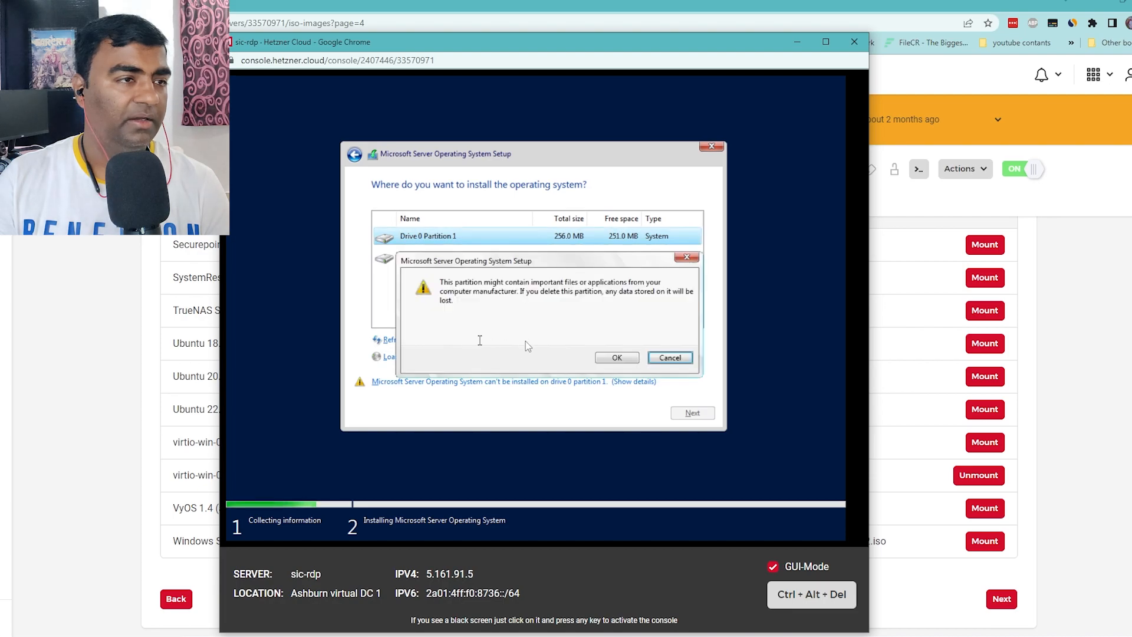
click(601, 357)
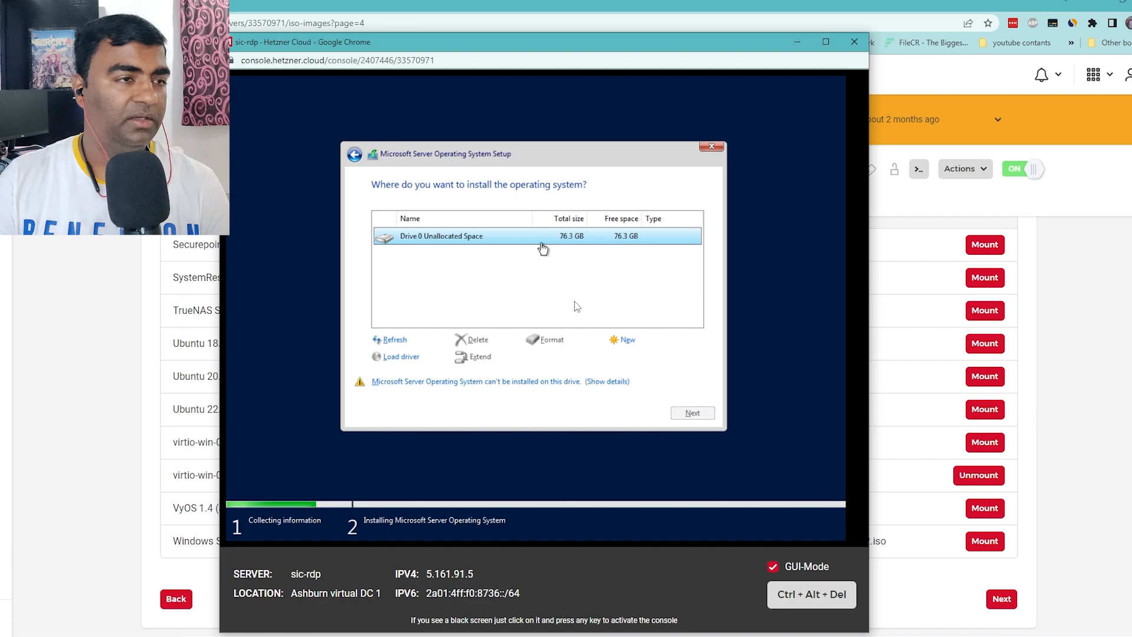
- Create a new 78127 MB partition from Drive 0's unallocated space and allow additional partitions for system files
click(625, 340)
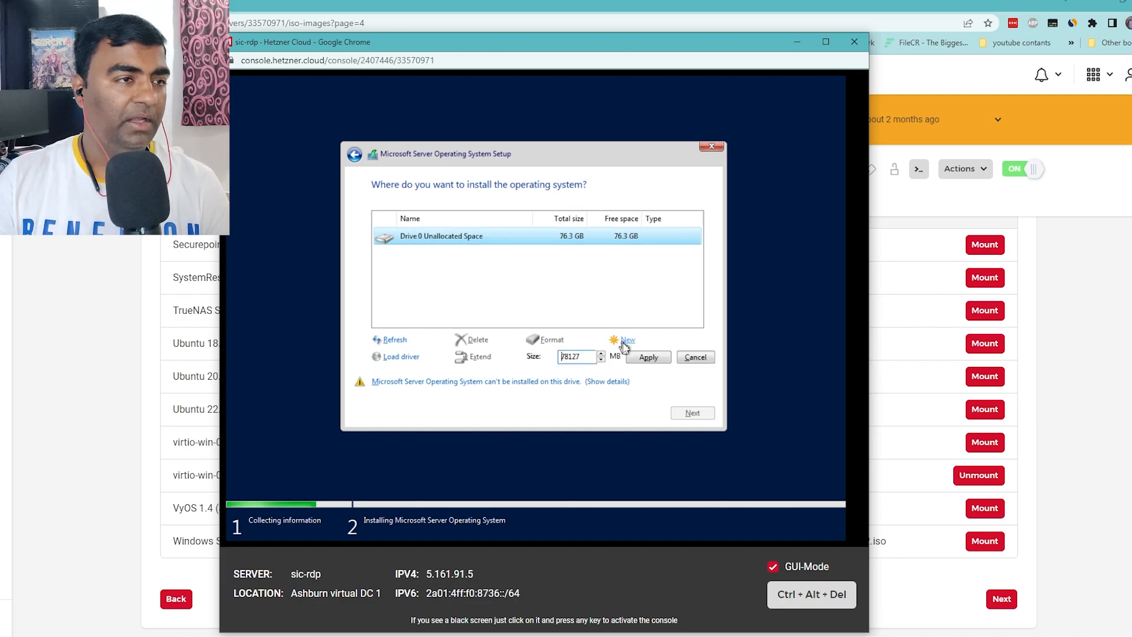
click(649, 357)
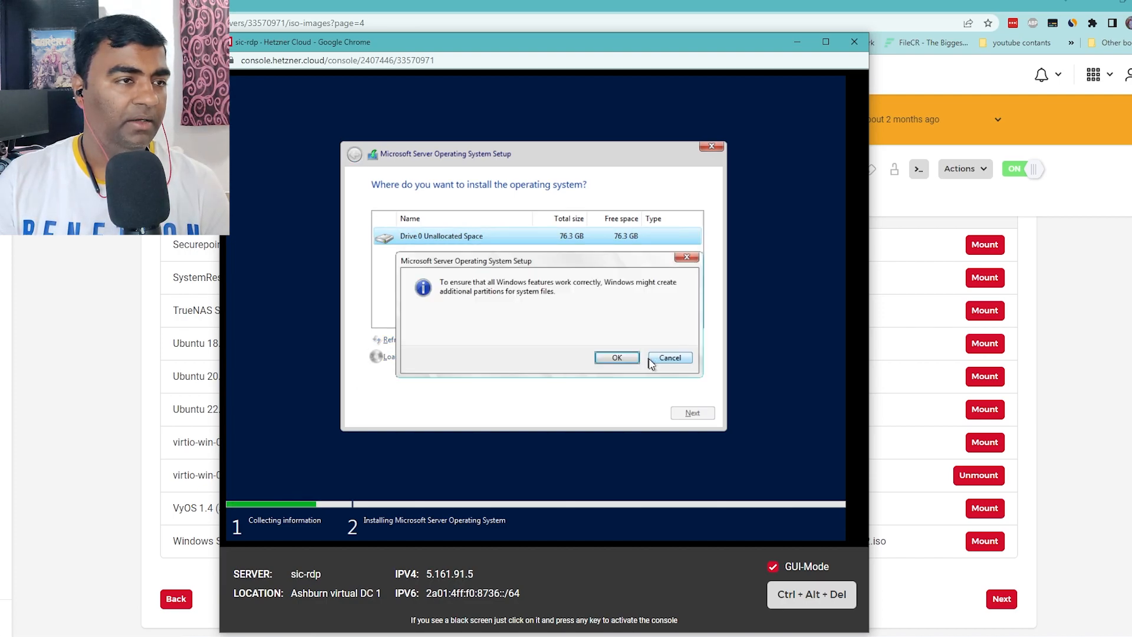
click(625, 359)
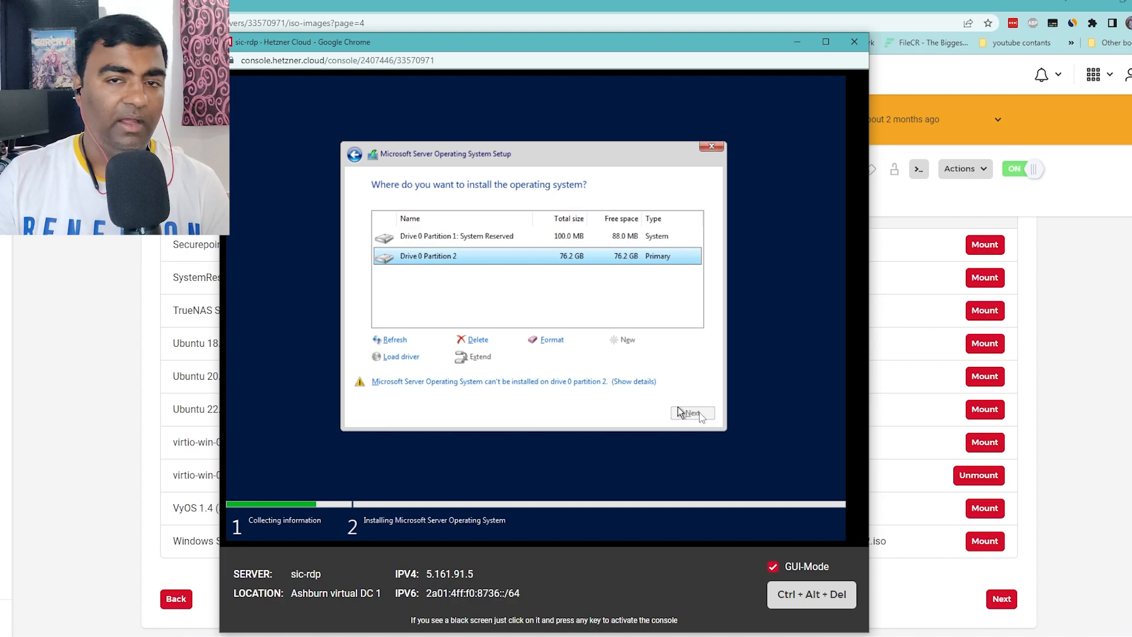
- Find the Windows Server 2022 English ISO among the server's available images in Hetzner Cloud and mount it
click(1089, 397)
scroll(847, 341, down, 2)
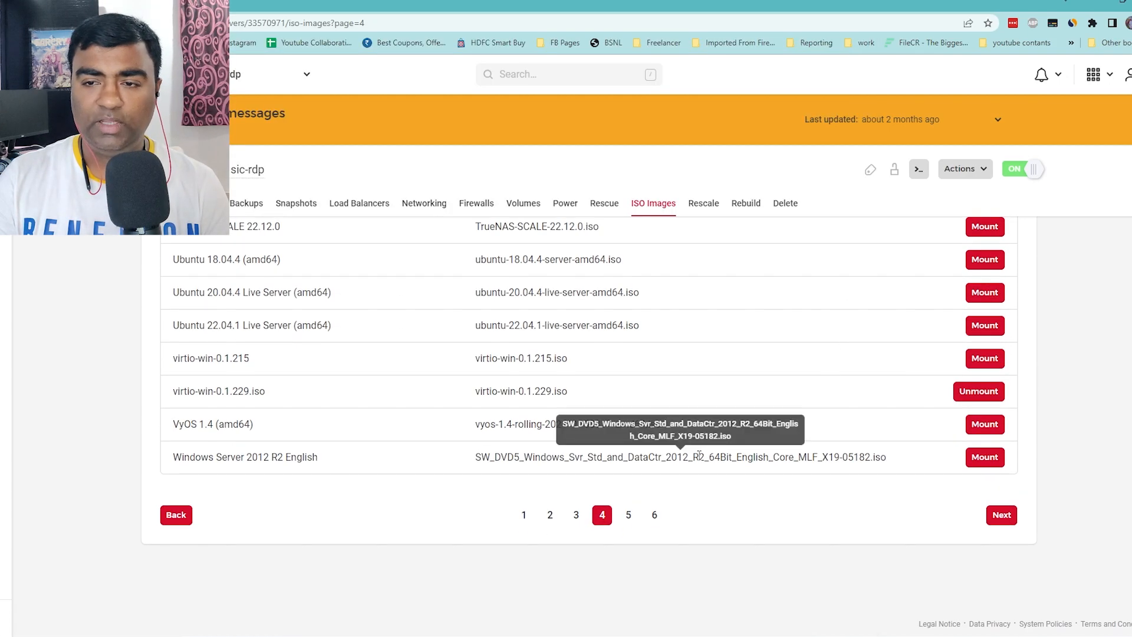
click(654, 514)
scroll(472, 455, down, 3)
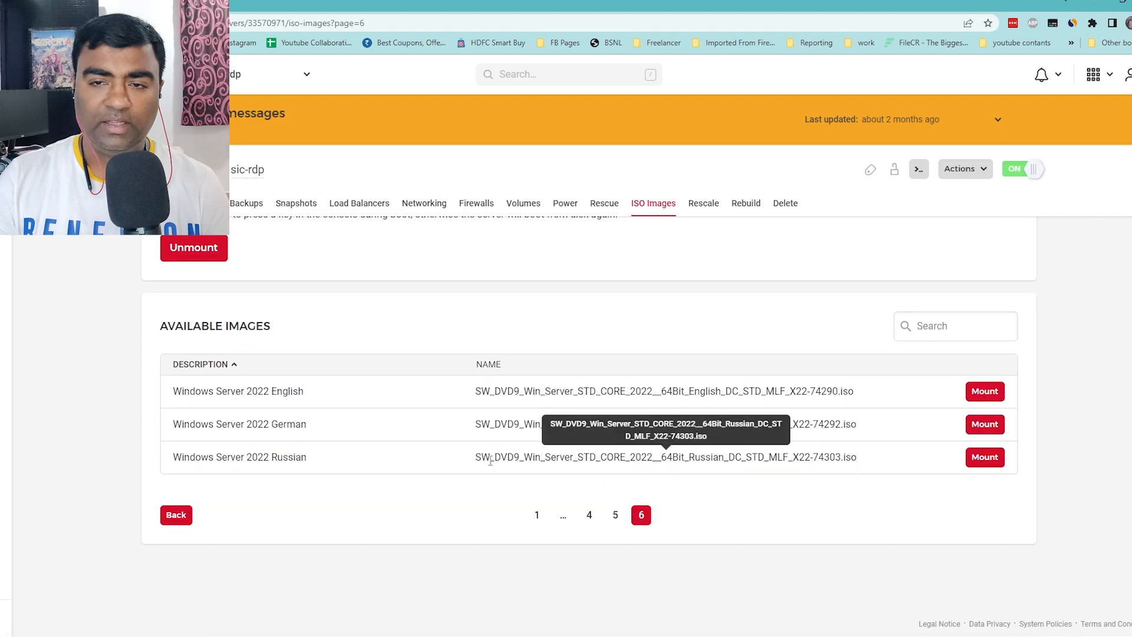
drag(174, 394, 307, 403)
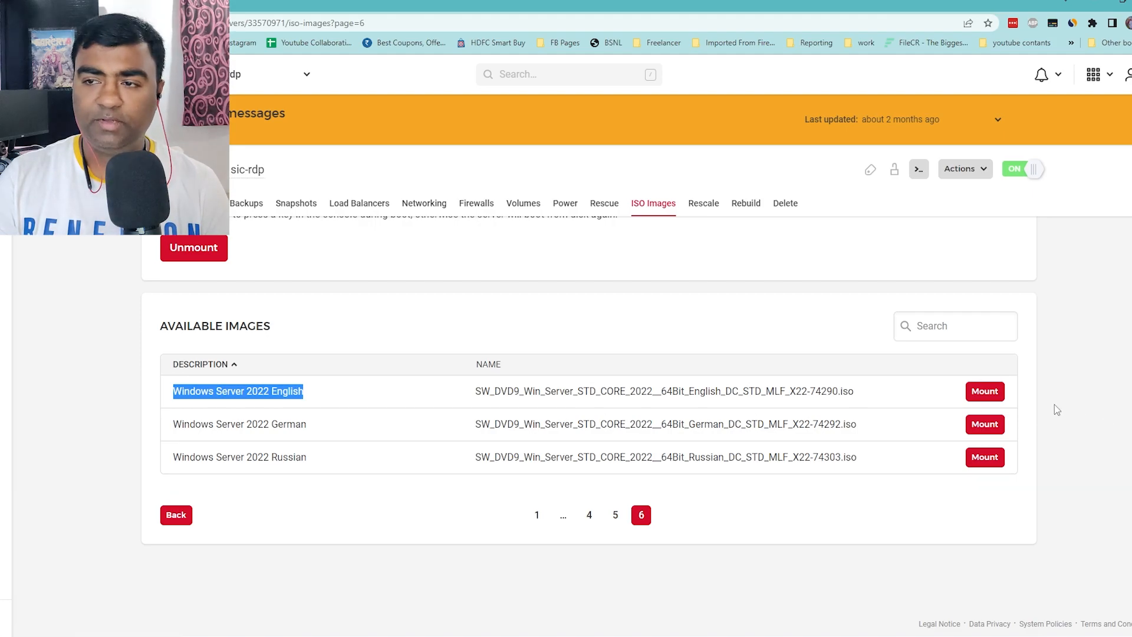
click(988, 392)
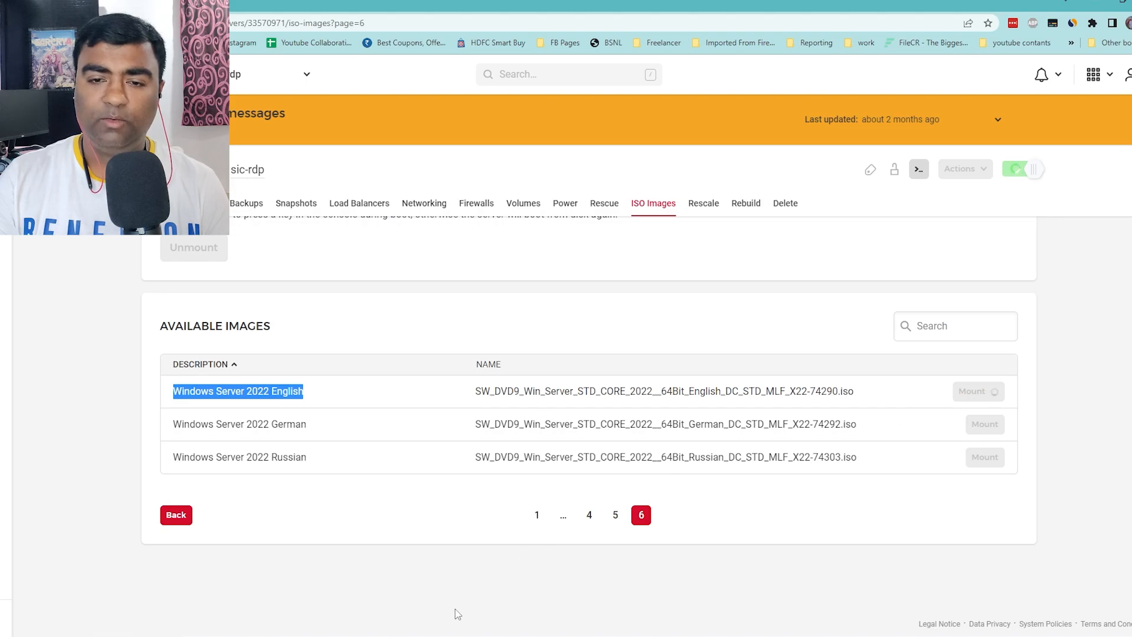
- Switch back to the server console and start installing the operating system on Drive 0 Partition 2
click(361, 636)
click(377, 582)
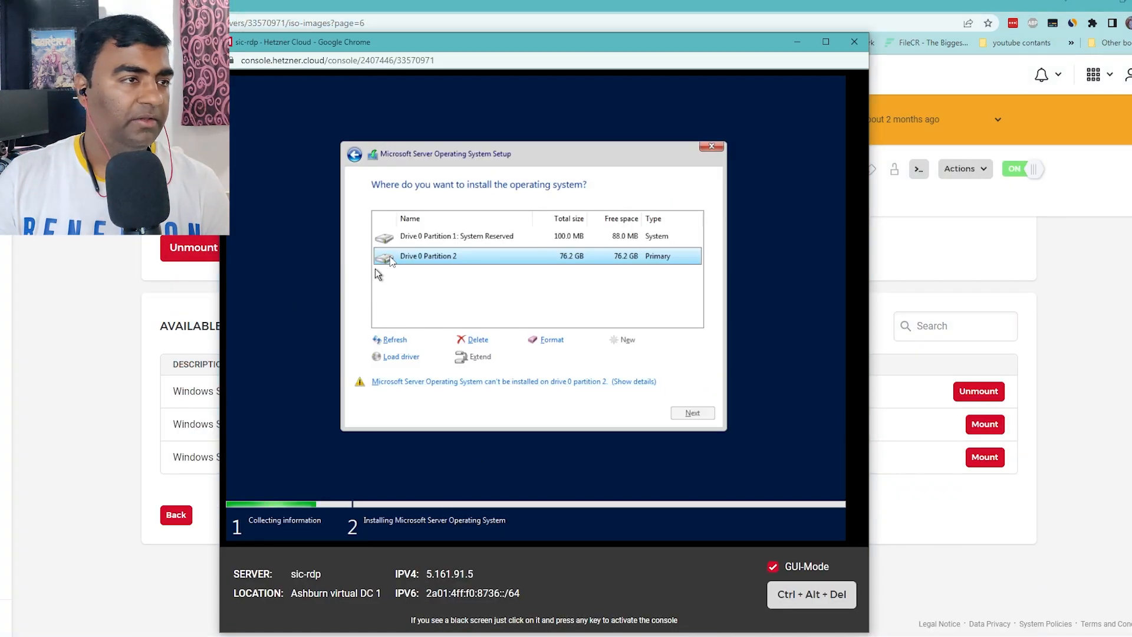
click(411, 242)
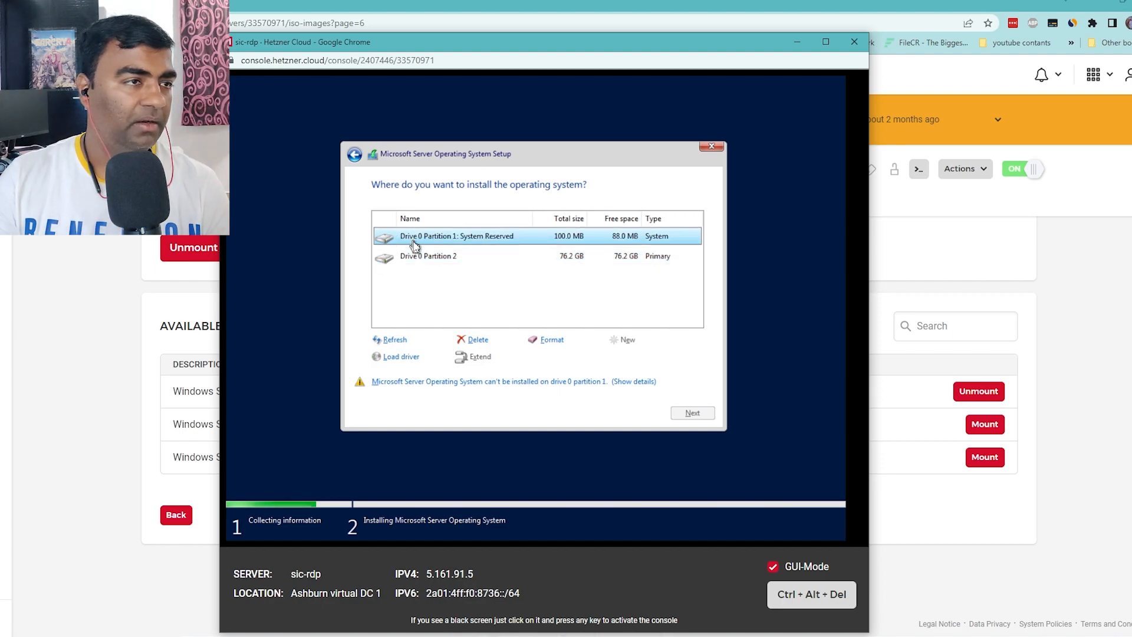
click(417, 259)
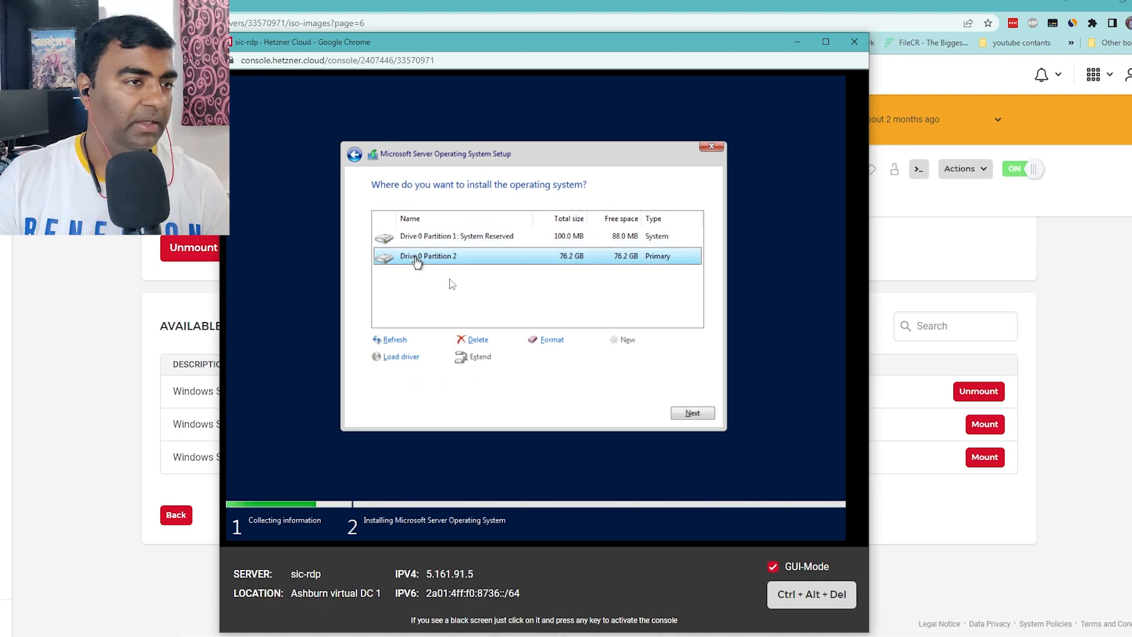
click(691, 414)
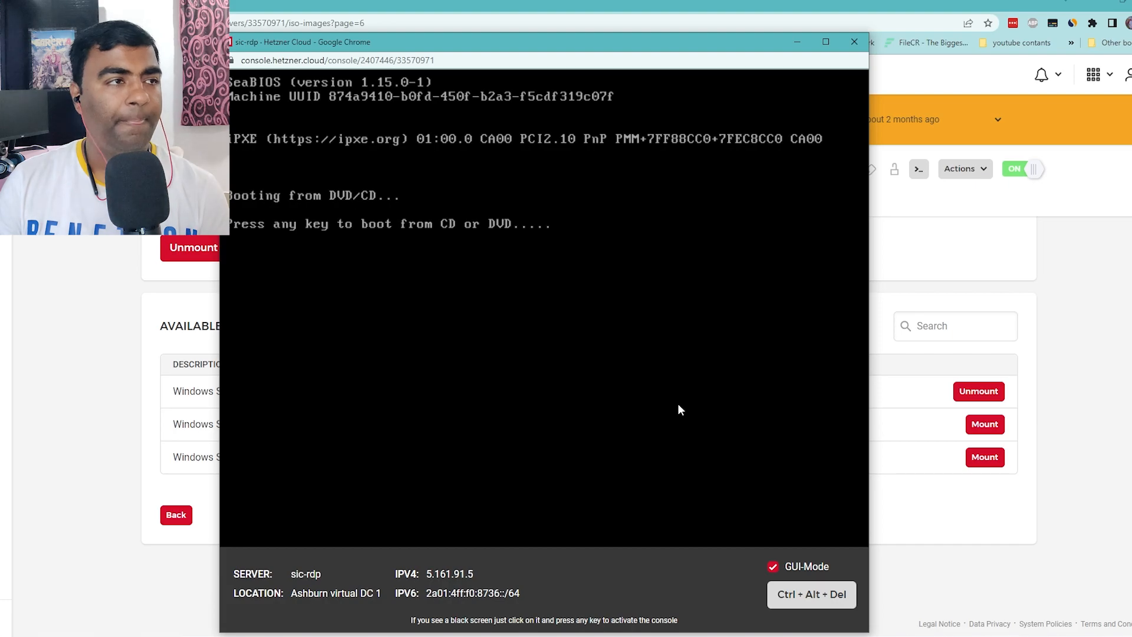
- Get through the installation restarts, then set the built-in Administrator account password and finish the setup
key(Return)
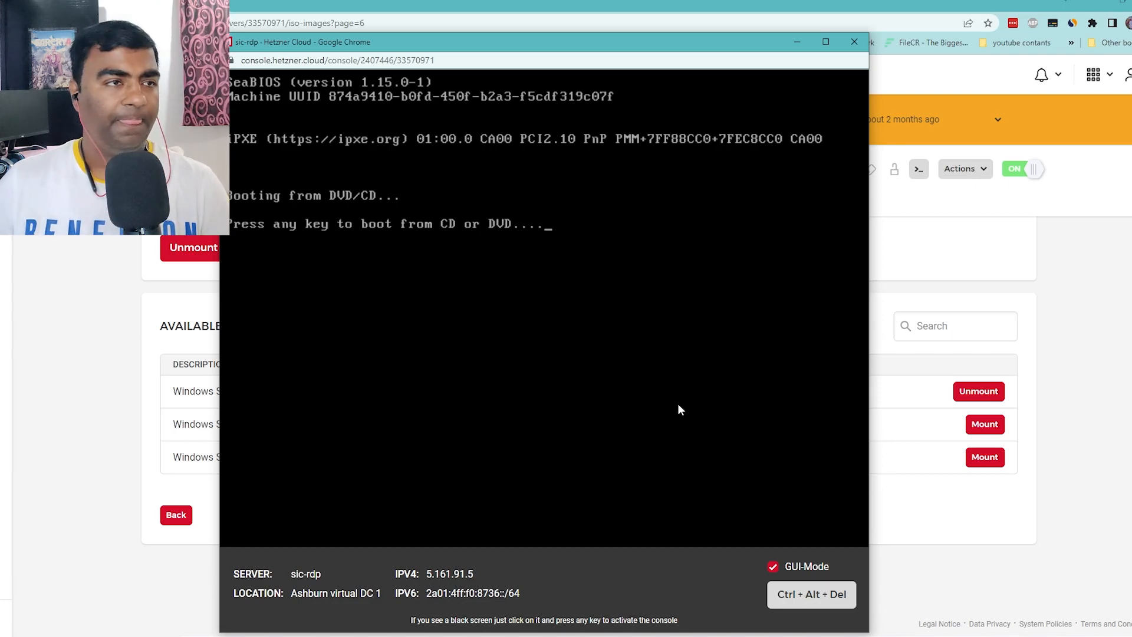
key(Return)
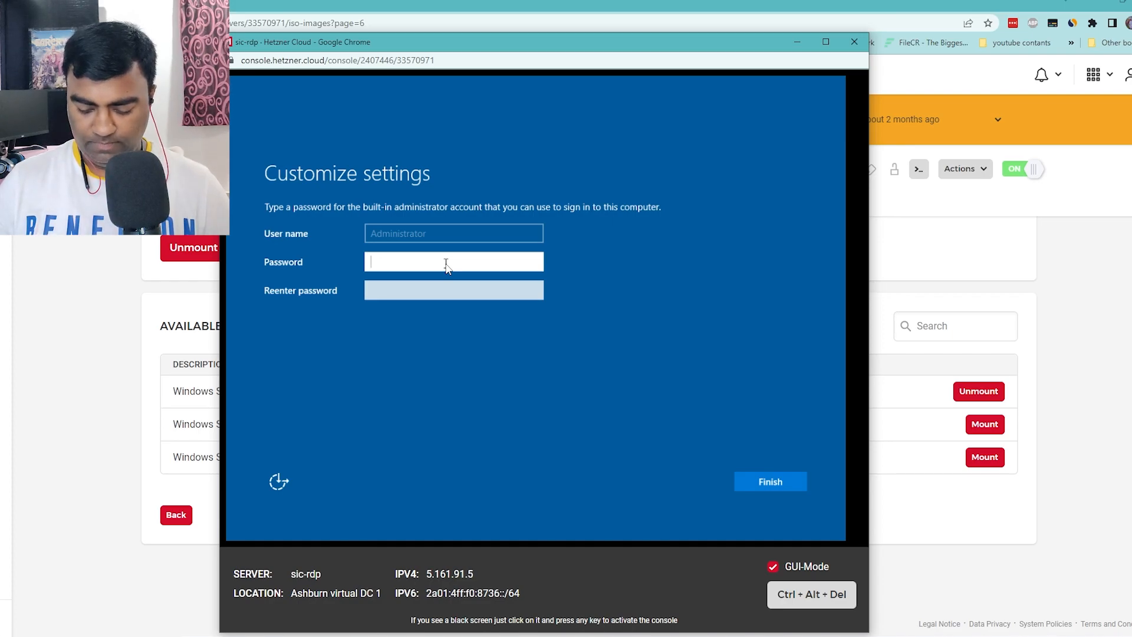
click(799, 486)
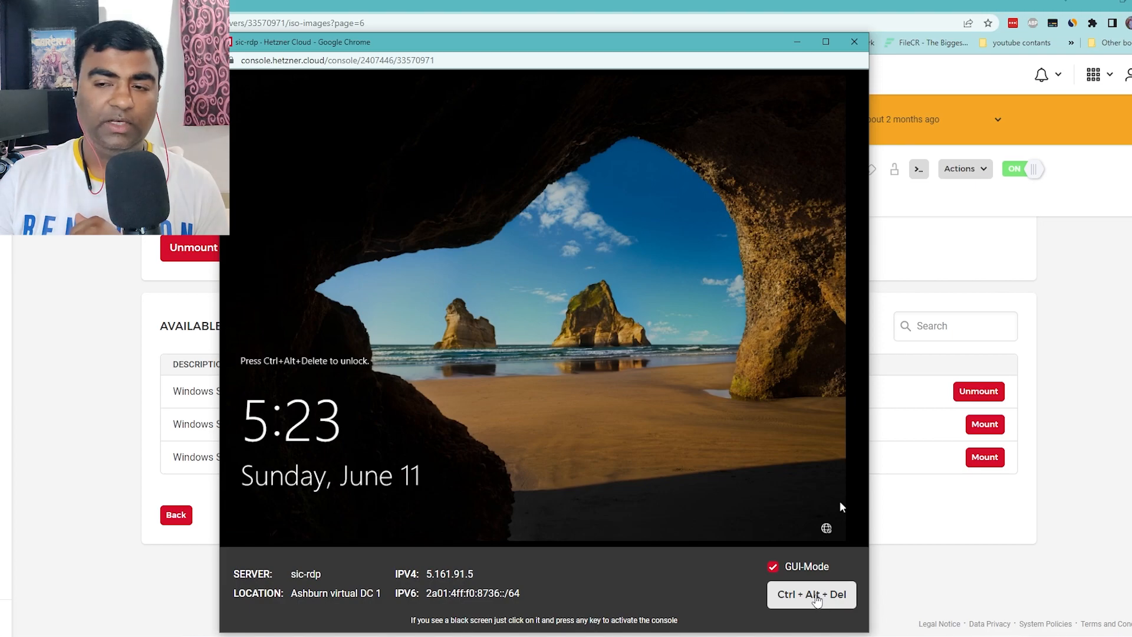
- Unlock the server, sign in with the Administrator account password and permanently dismiss the Windows Admin Center message
click(816, 597)
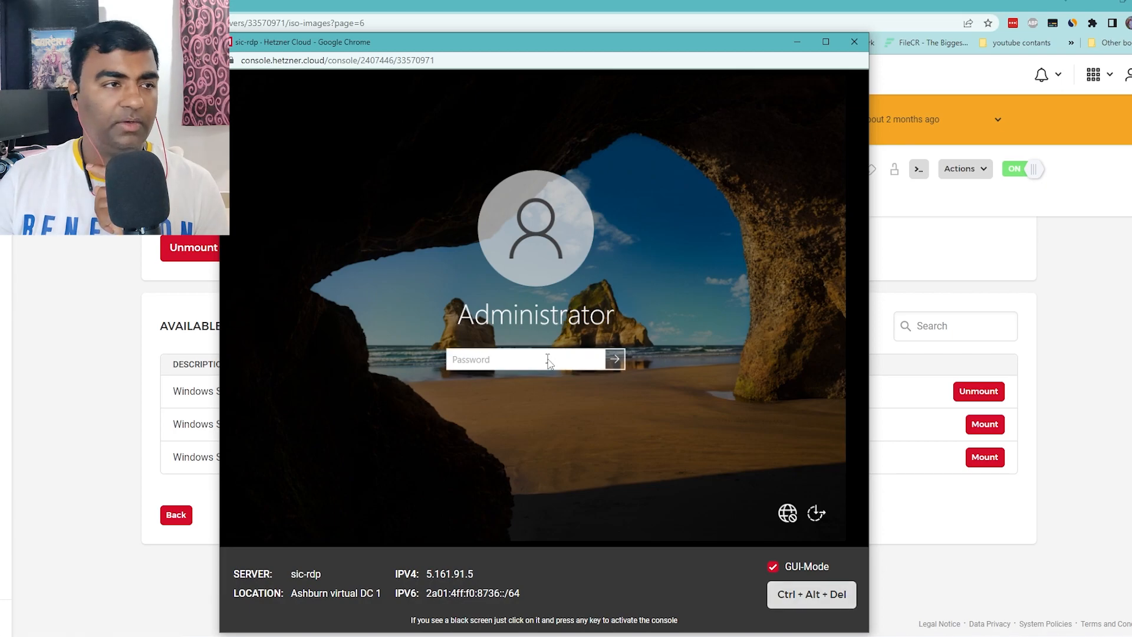
click(548, 361)
text(*********)
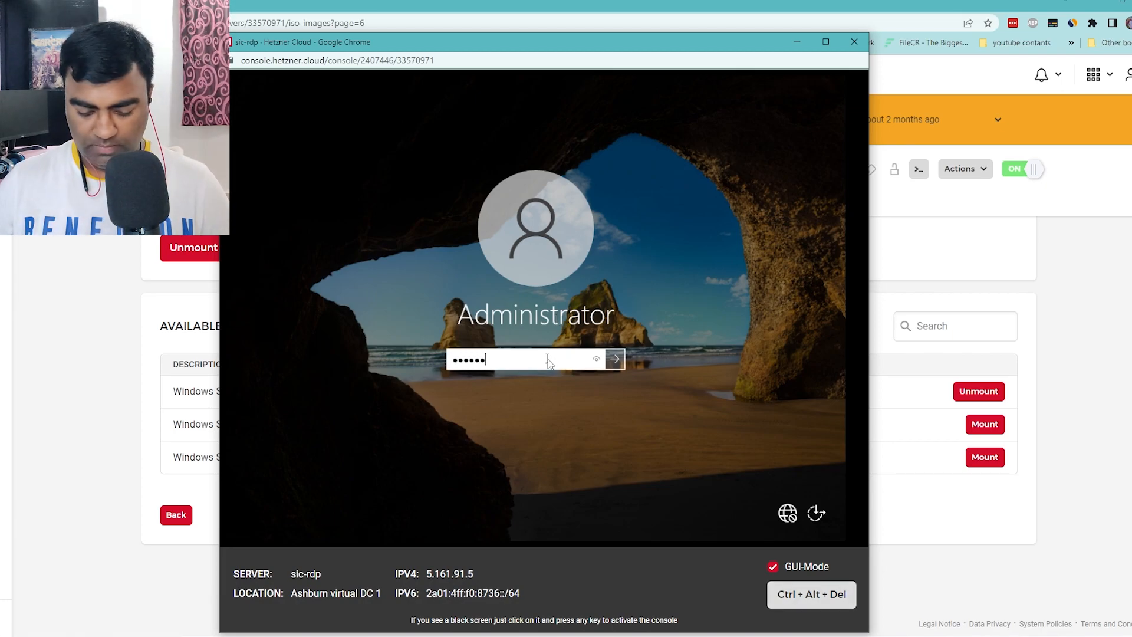
key(Return)
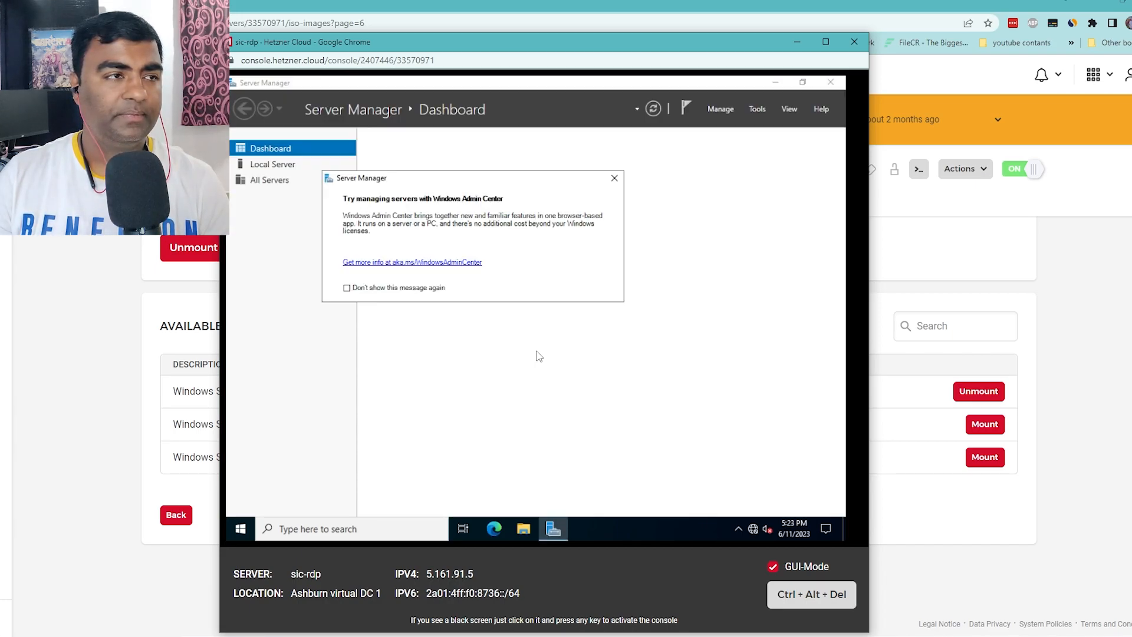
click(372, 289)
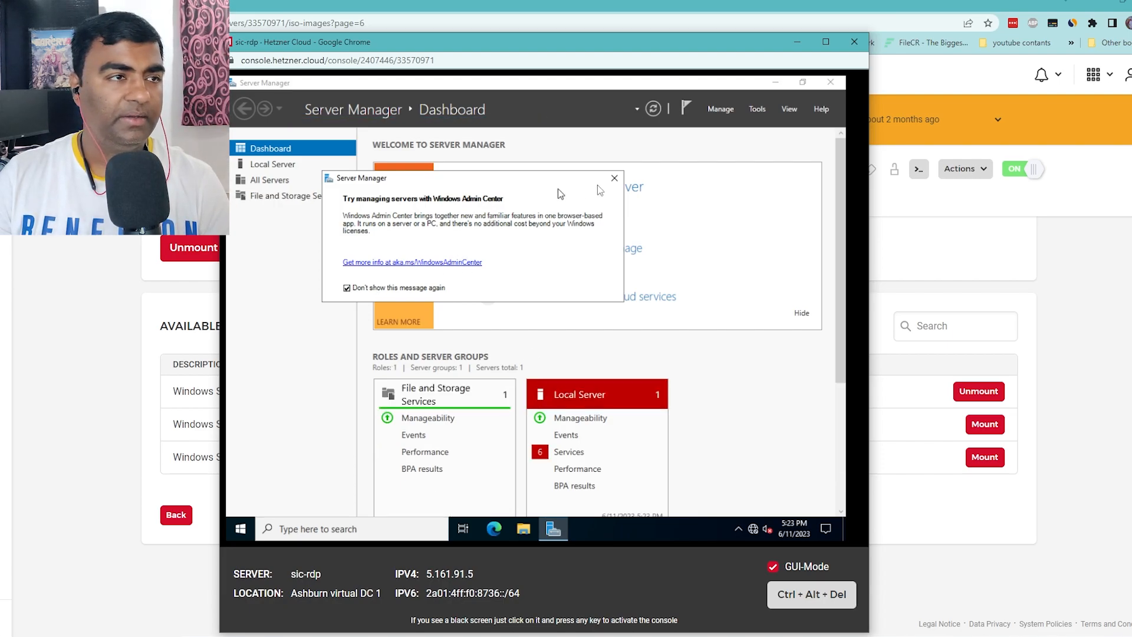
click(615, 178)
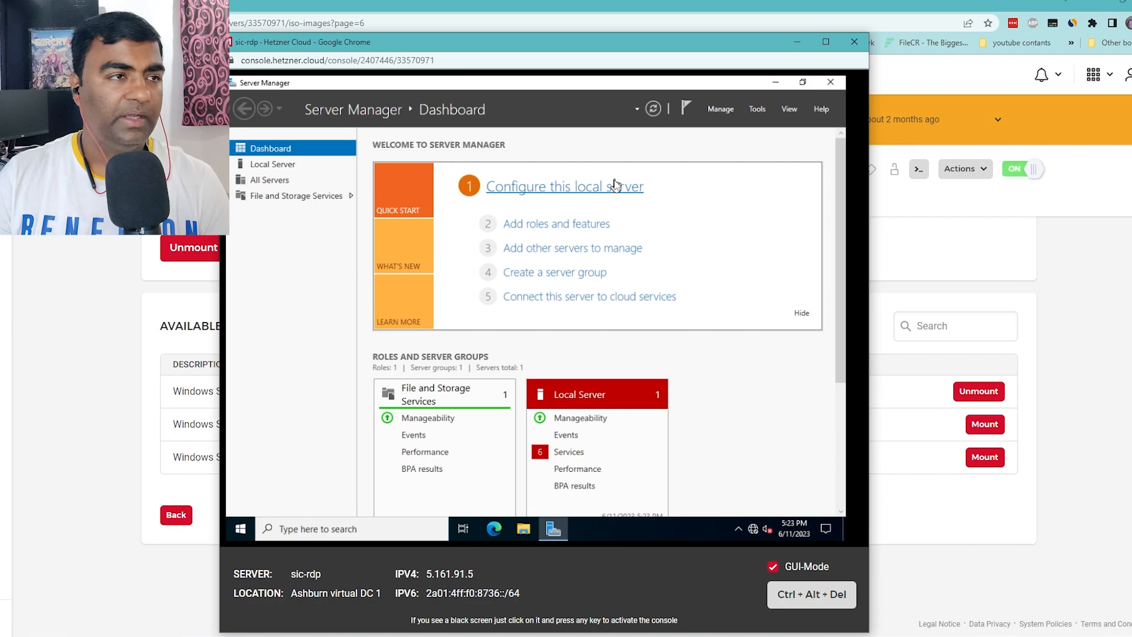
- Turn off IE Enhanced Security Configuration for both Administrators and Users in the local server properties
click(277, 165)
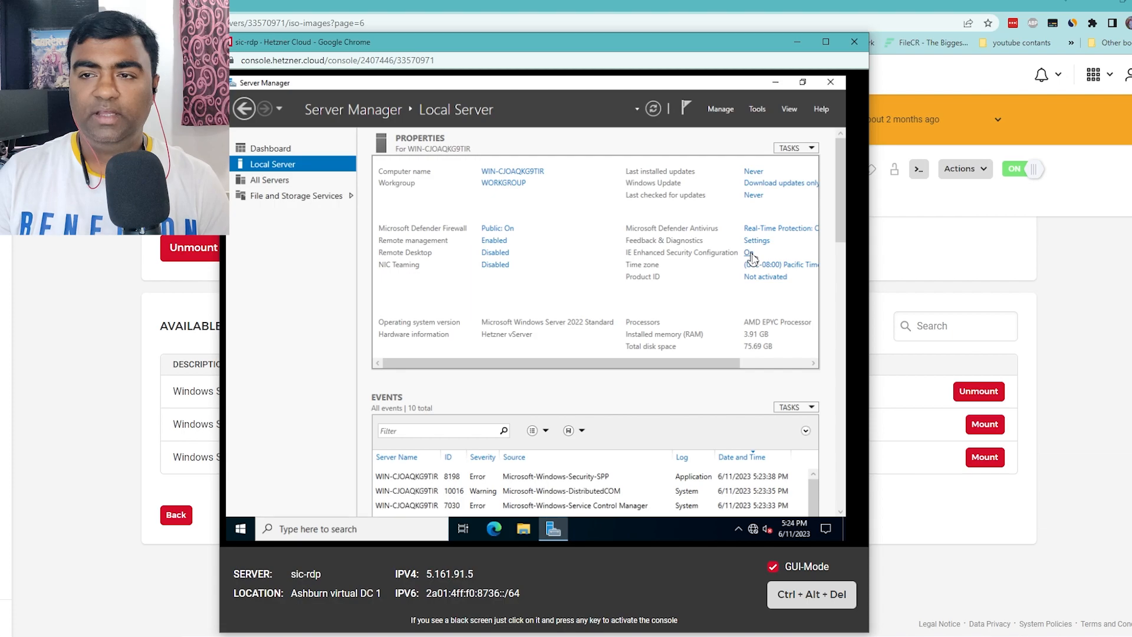
click(749, 253)
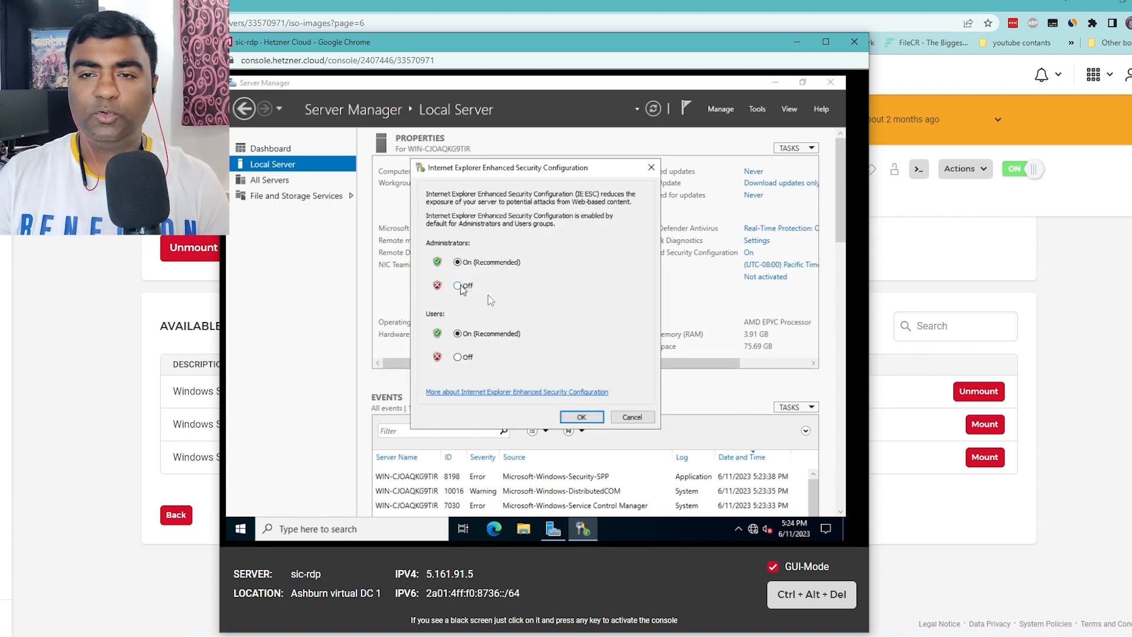
click(458, 357)
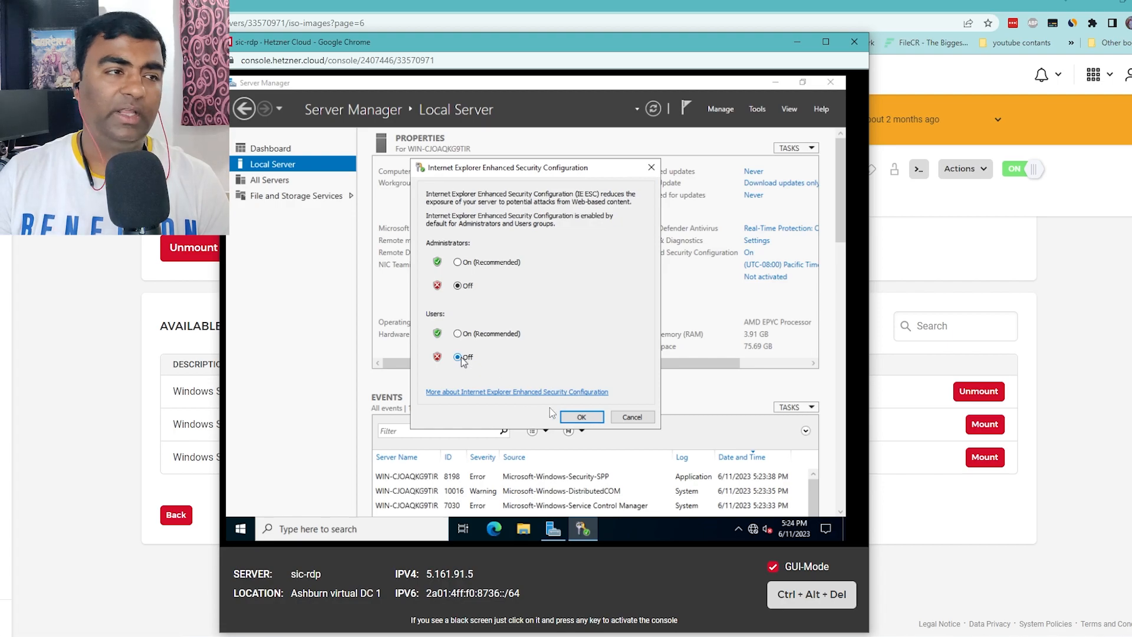
click(581, 418)
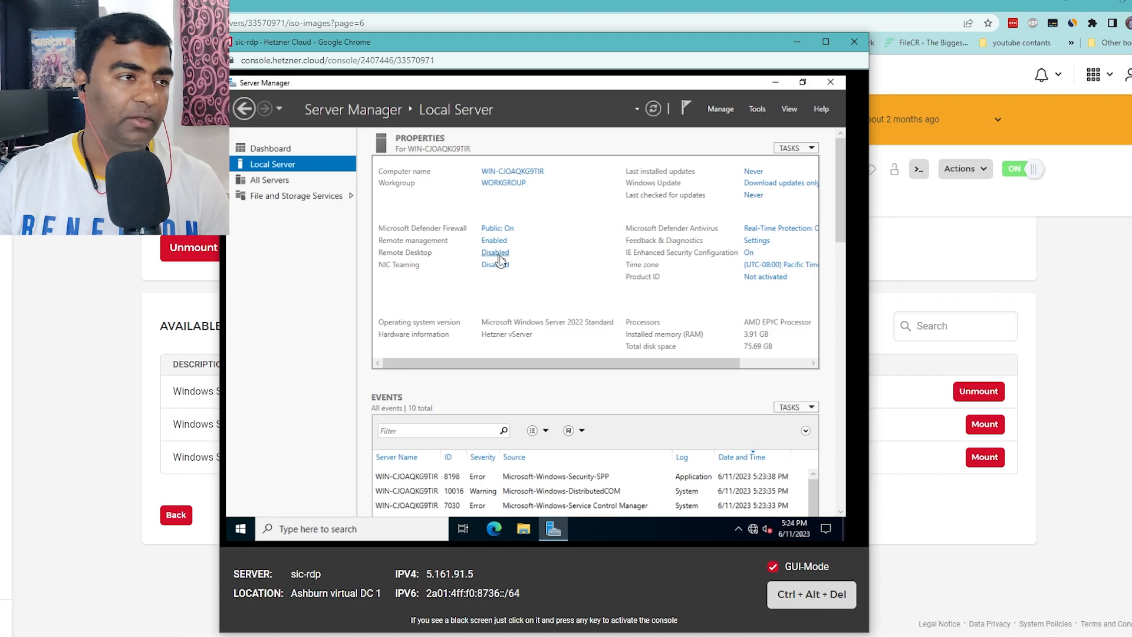
- Allow remote connections to this computer, accepting the Remote Desktop firewall exception, and close Server Manager
click(495, 253)
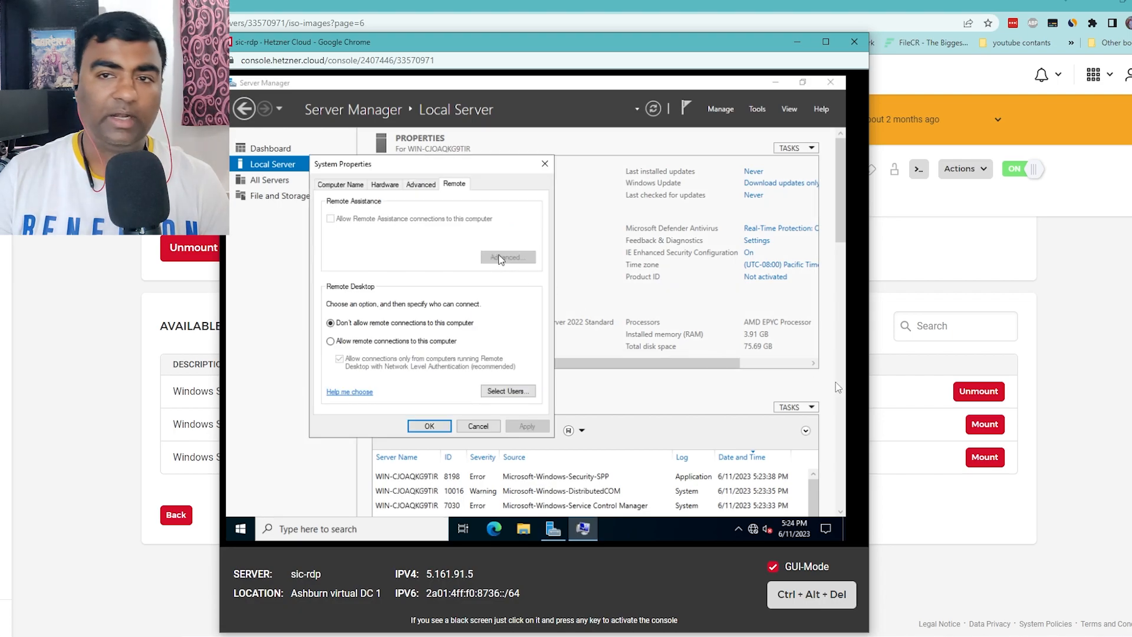
click(370, 341)
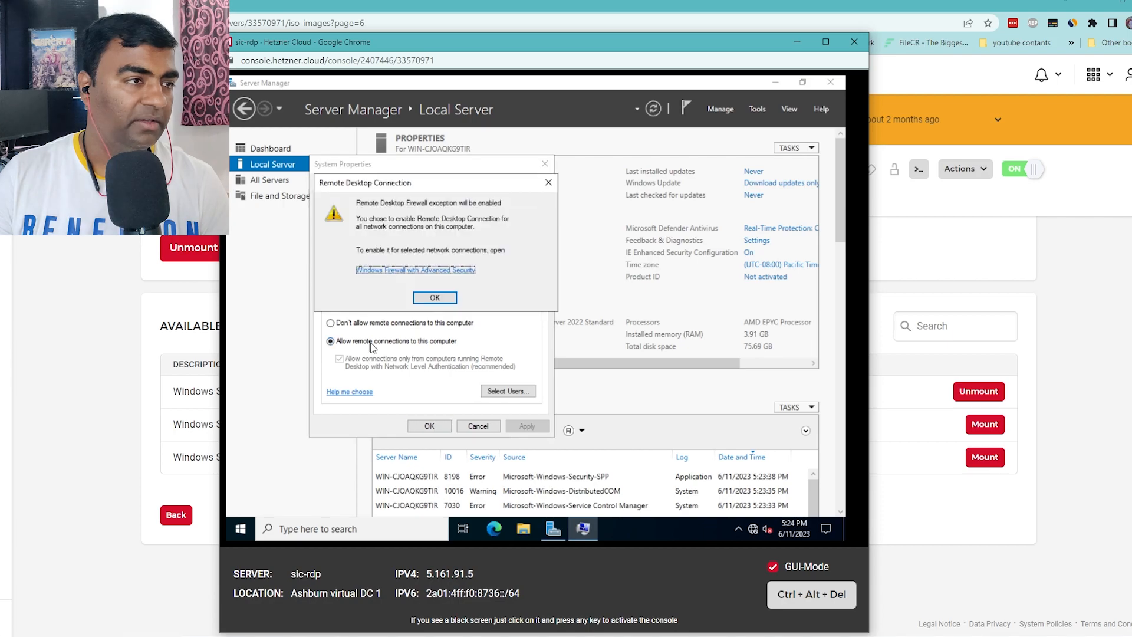
click(434, 298)
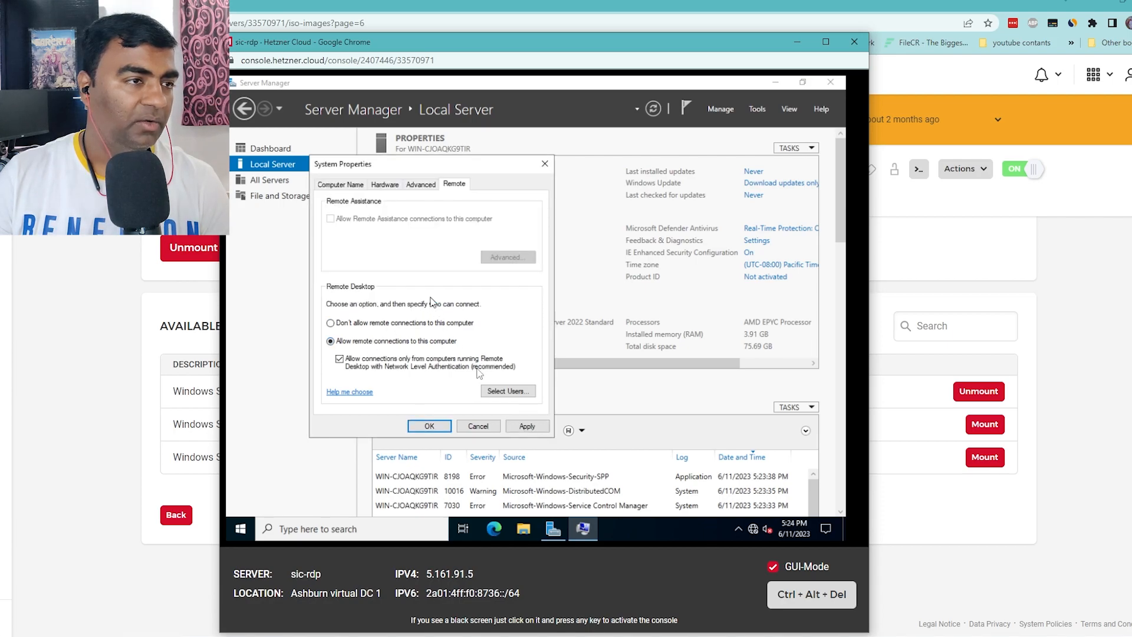
click(518, 426)
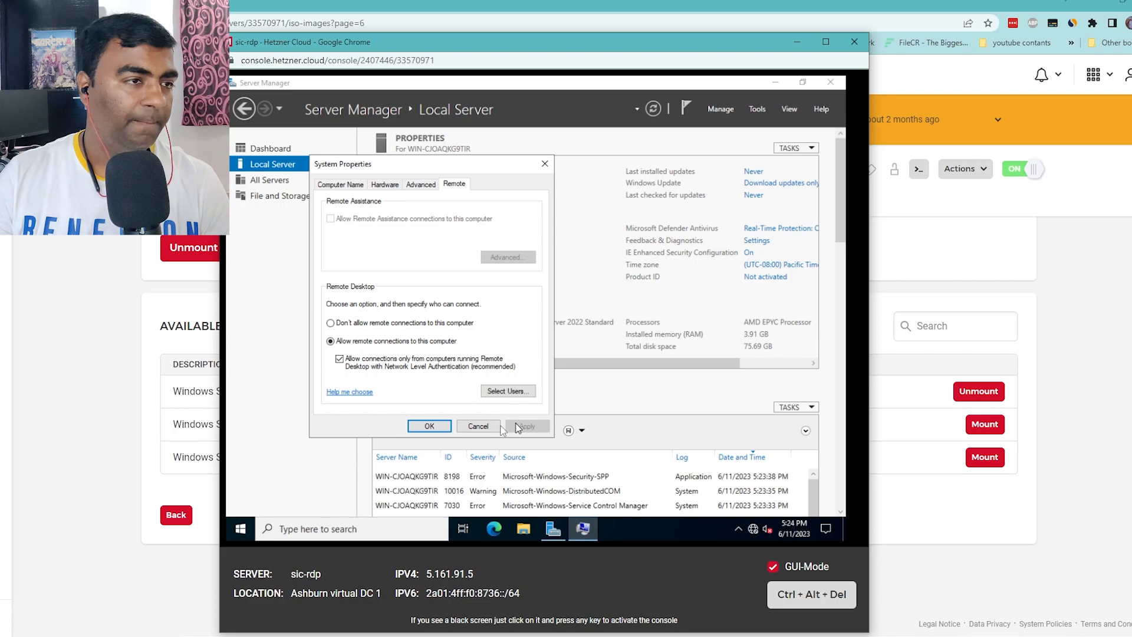
click(430, 425)
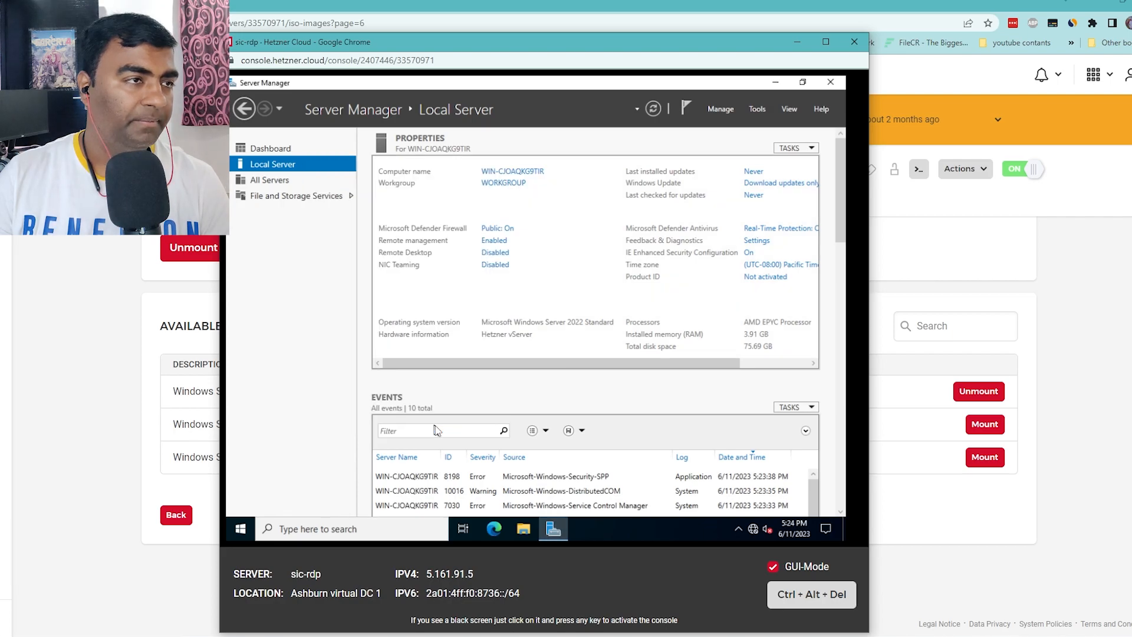
click(832, 83)
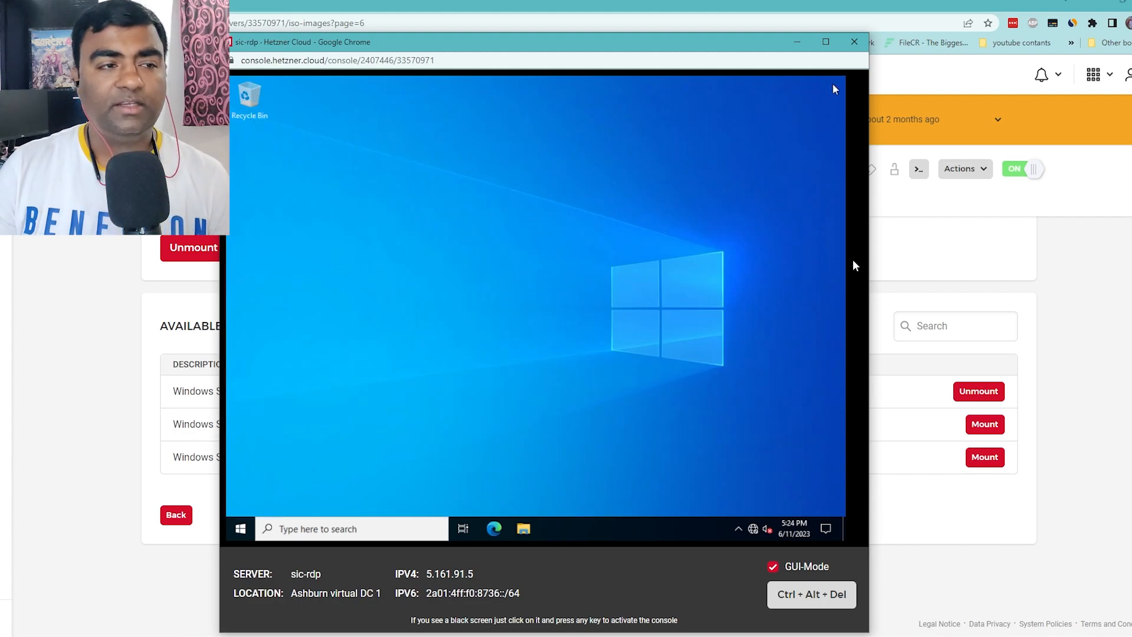
- Go back to the server's ISO images in Hetzner Cloud and mount virtio-win-0.1.229.iso
mouse_move(752, 532)
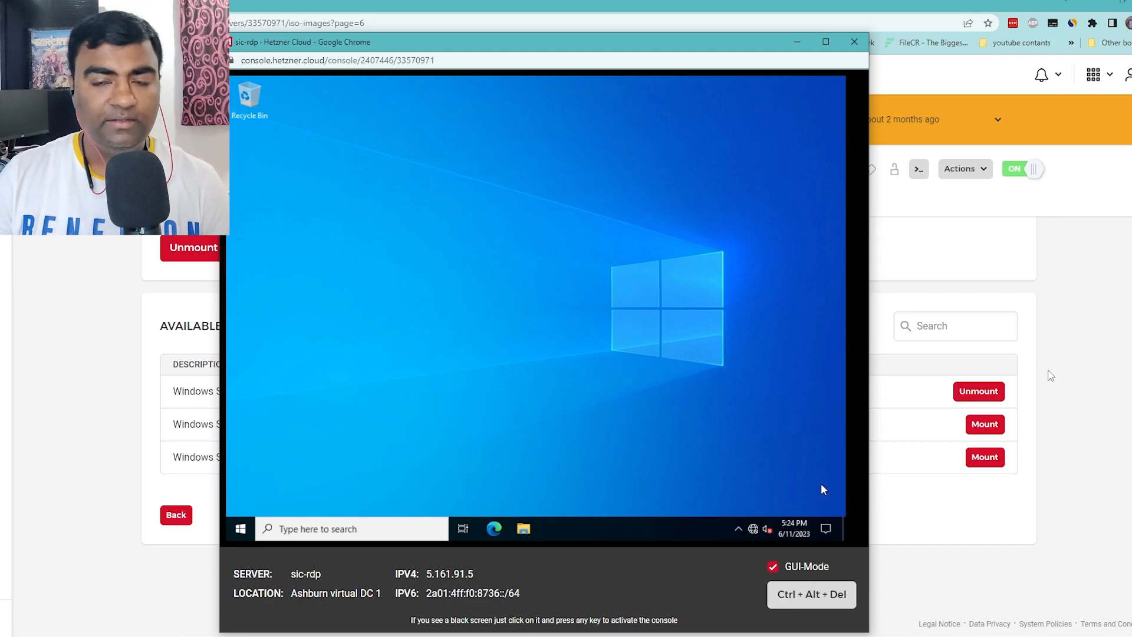
click(1050, 375)
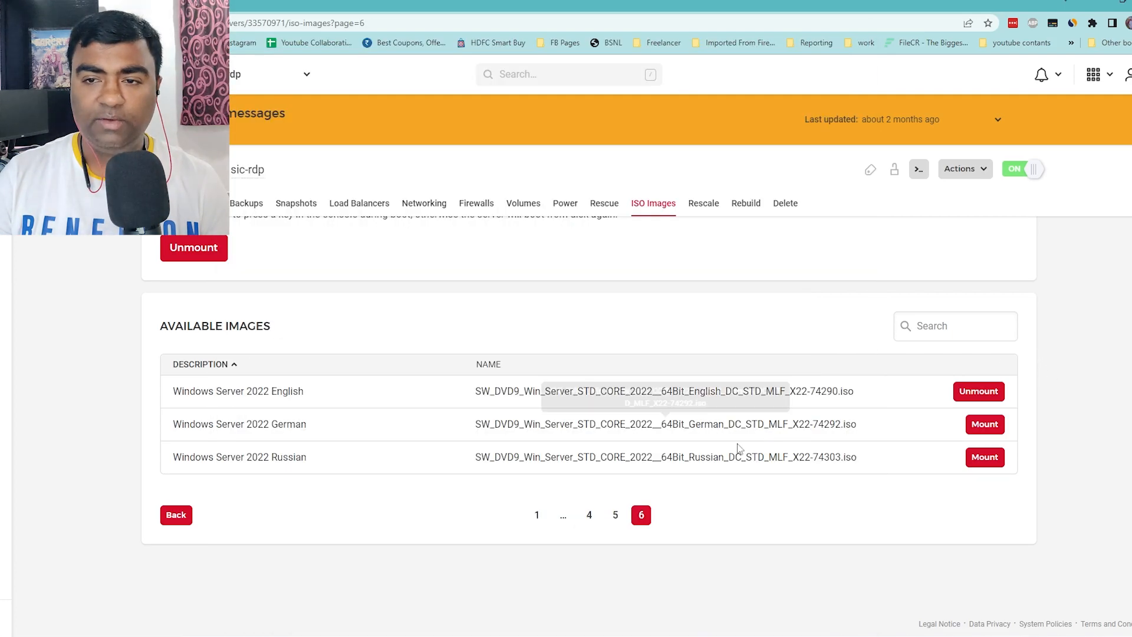
click(594, 521)
scroll(536, 515, down, 4)
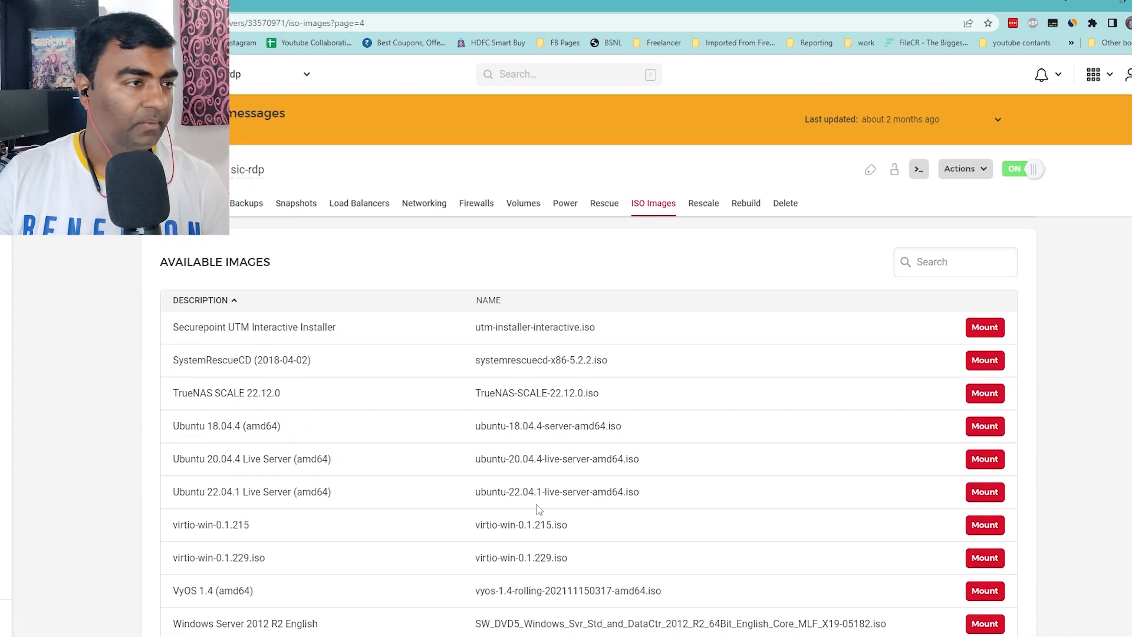
drag(273, 559, 248, 558)
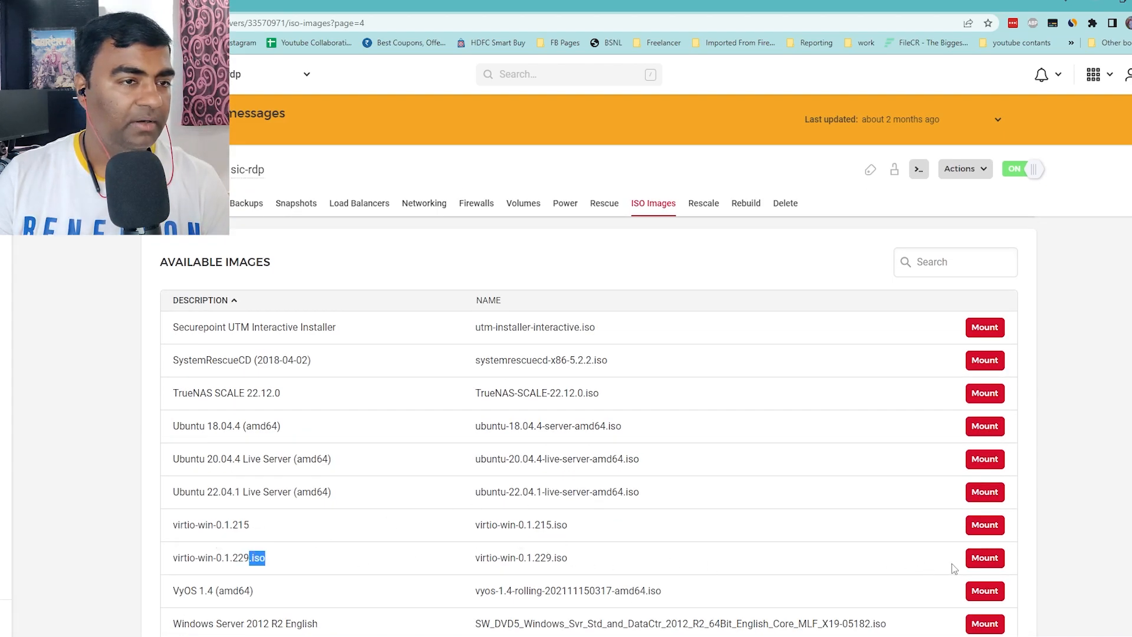
click(982, 560)
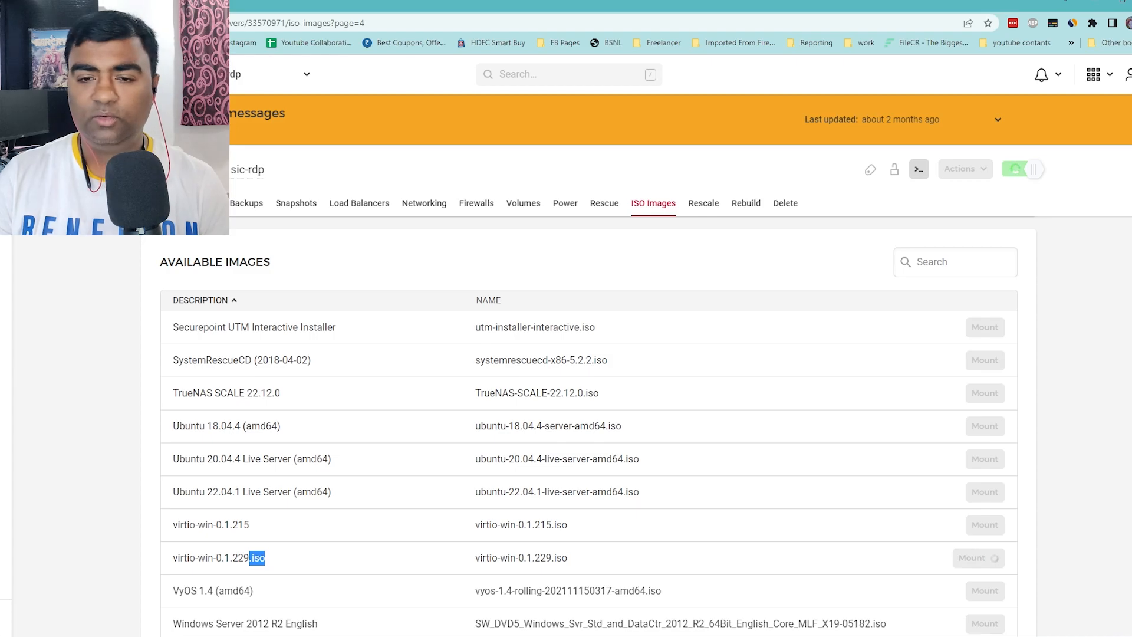
- Return to the server's console, dismiss the AutoPlay notification and open Device Manager
click(375, 602)
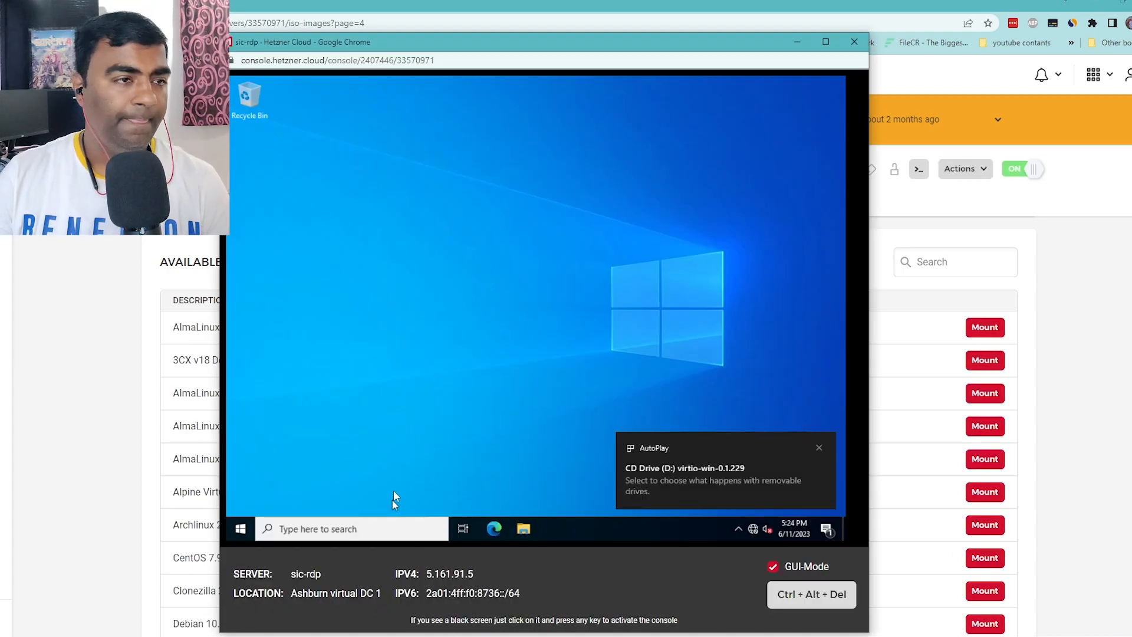
click(819, 447)
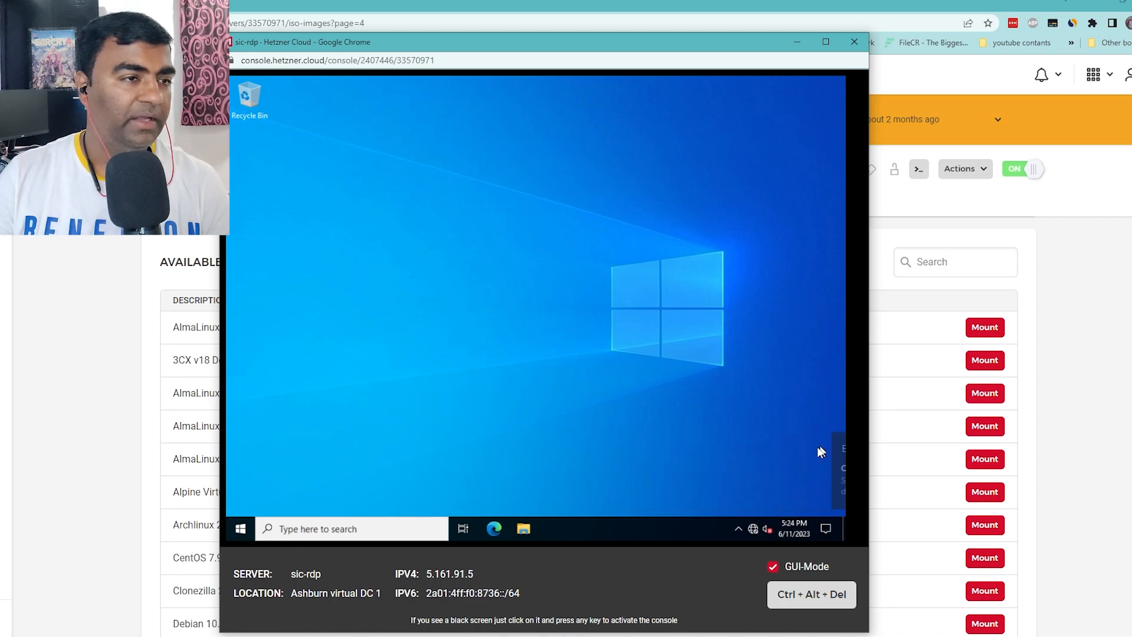
click(395, 533)
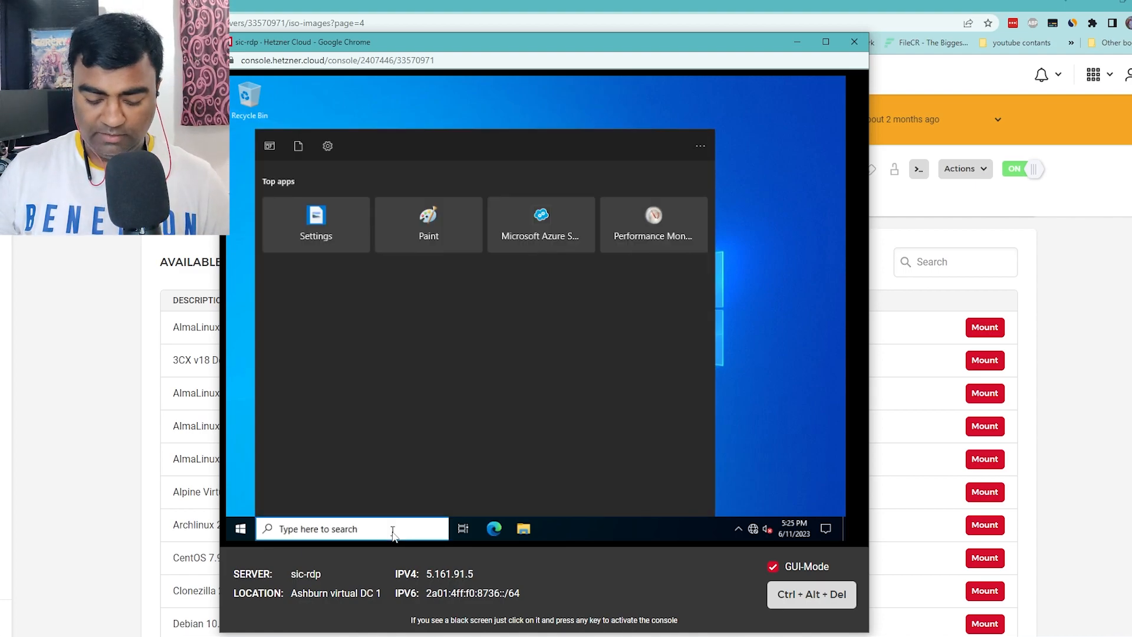
text(device)
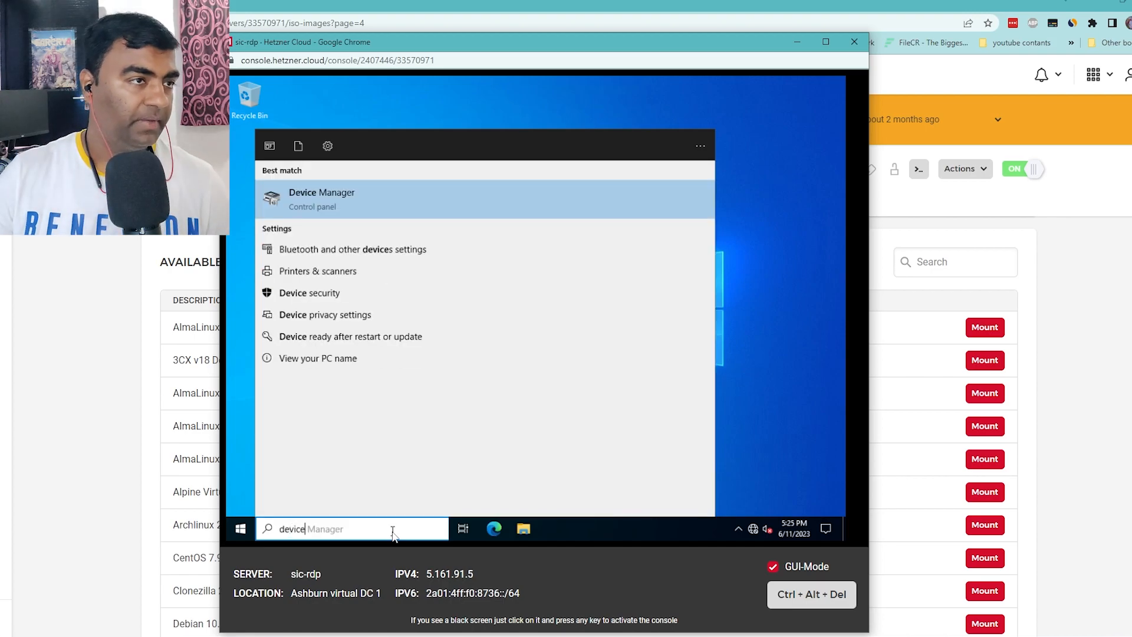
click(364, 193)
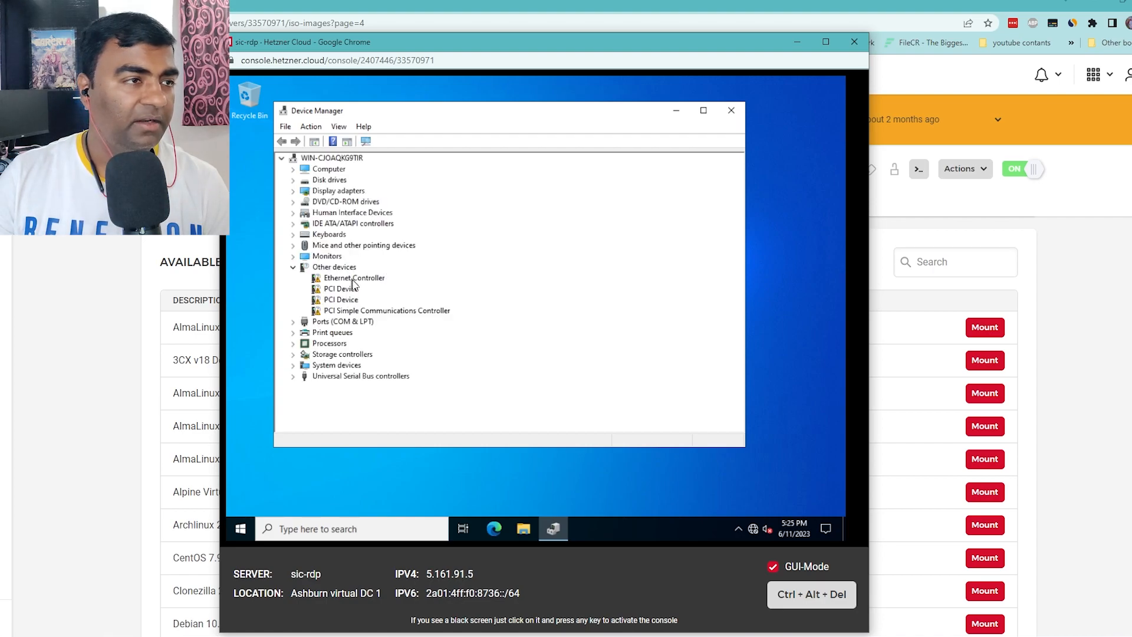
- Start a driver update for the Ethernet Controller, choosing to browse the computer for the driver folder
click(353, 279)
right_click(354, 281)
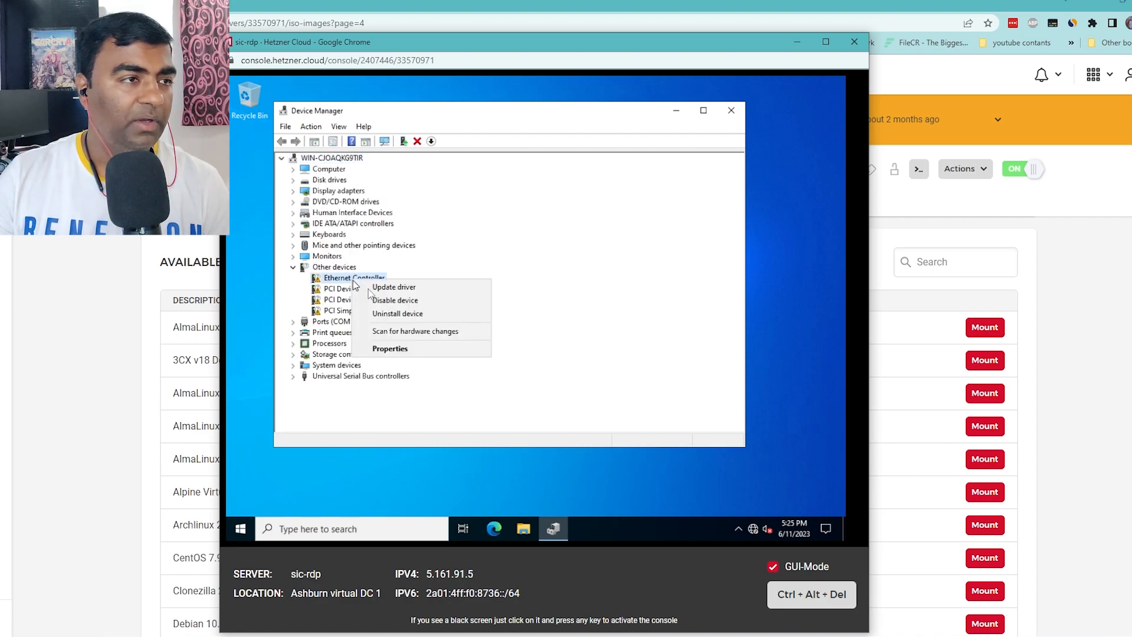
click(369, 289)
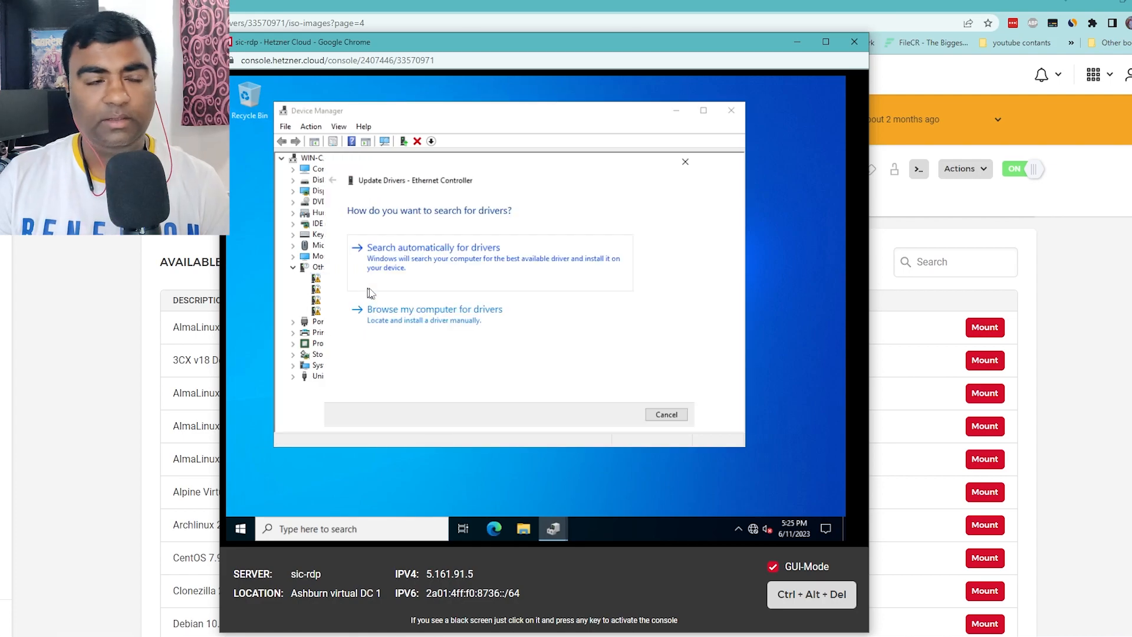
click(380, 311)
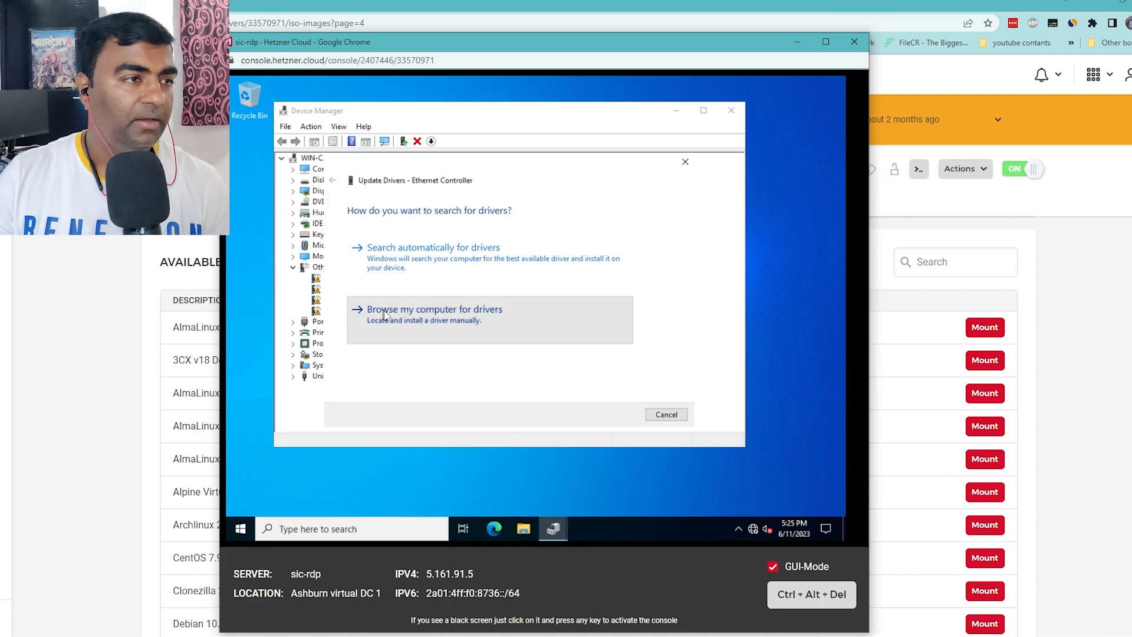
click(598, 258)
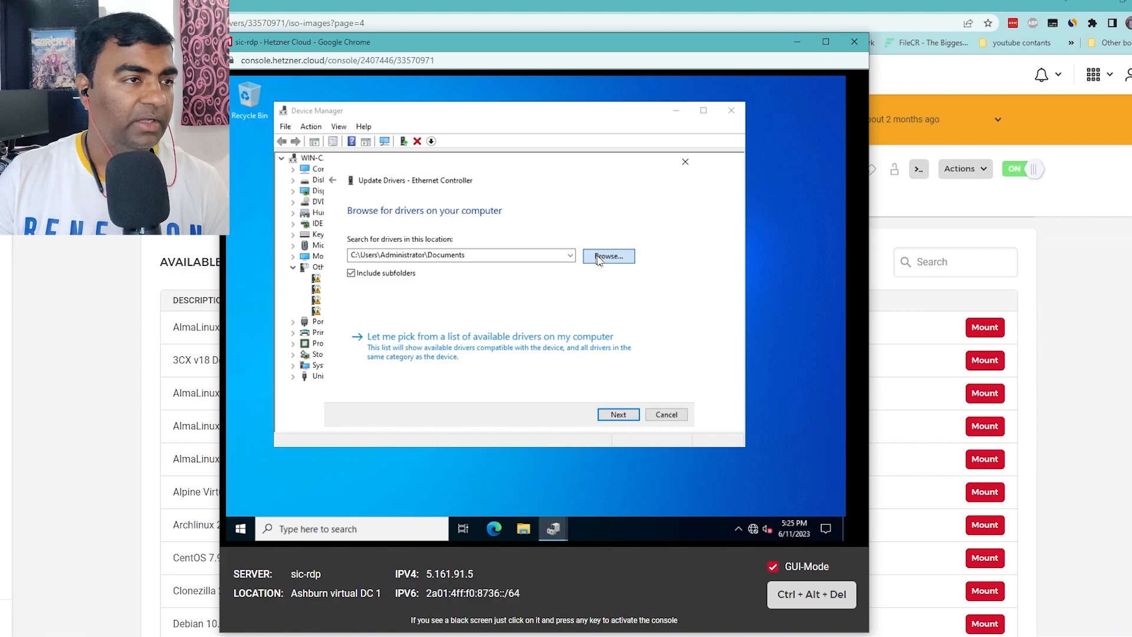
- Choose the NetKVM\2k22\amd64 folder on CD Drive (D:) virtio-win-0.1.229 as the driver location
scroll(511, 319, down, 3)
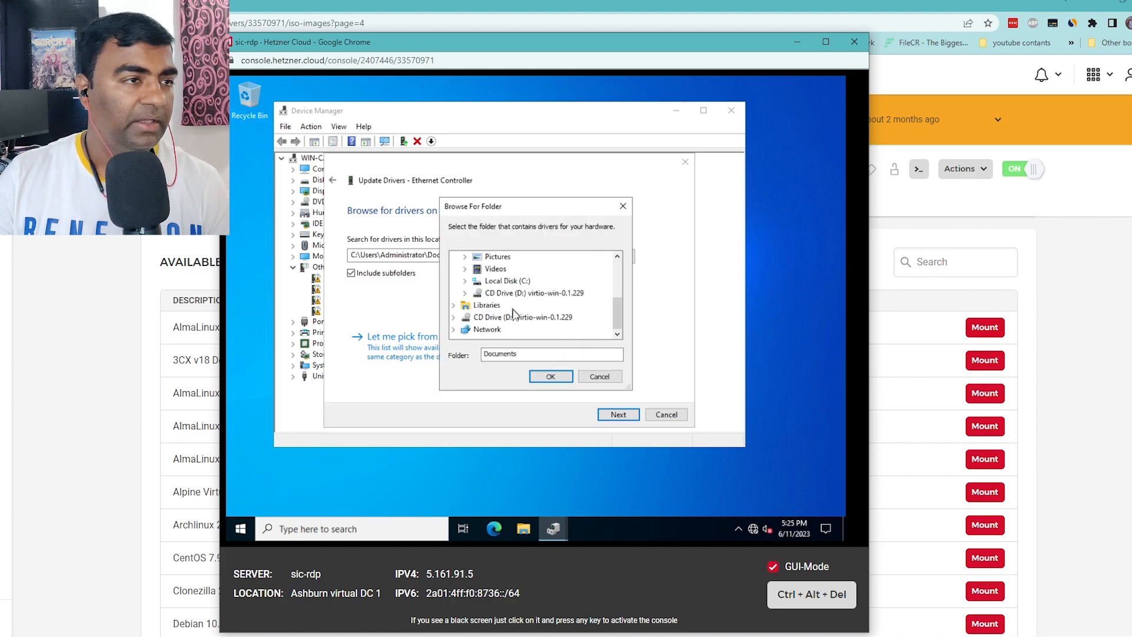
double_click(506, 318)
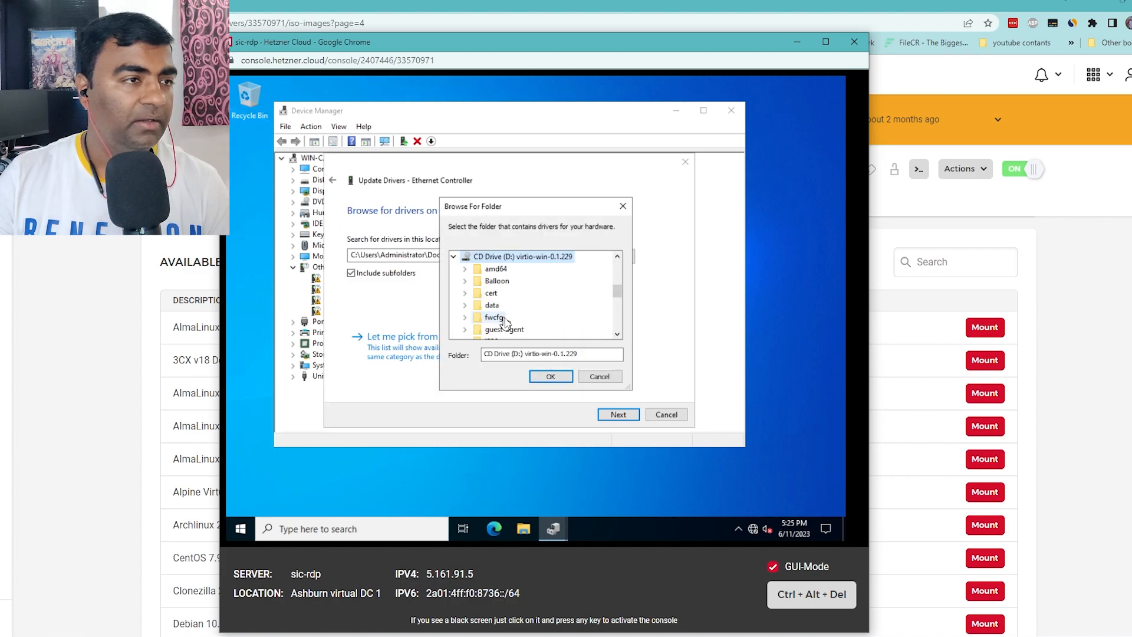
scroll(518, 307, down, 2)
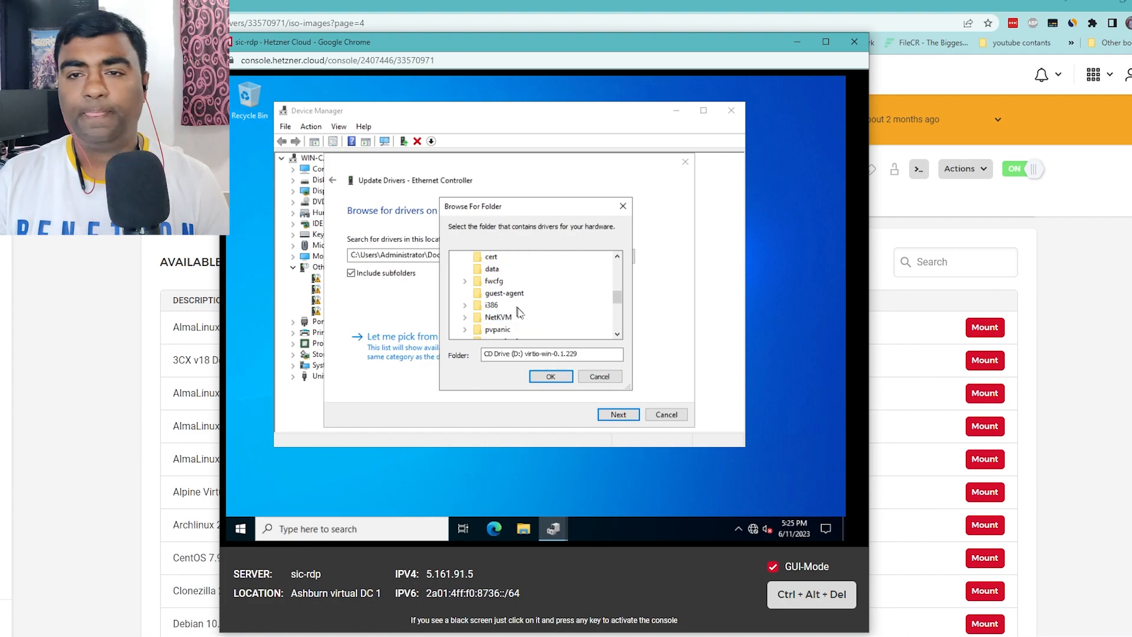
scroll(517, 308, down, 4)
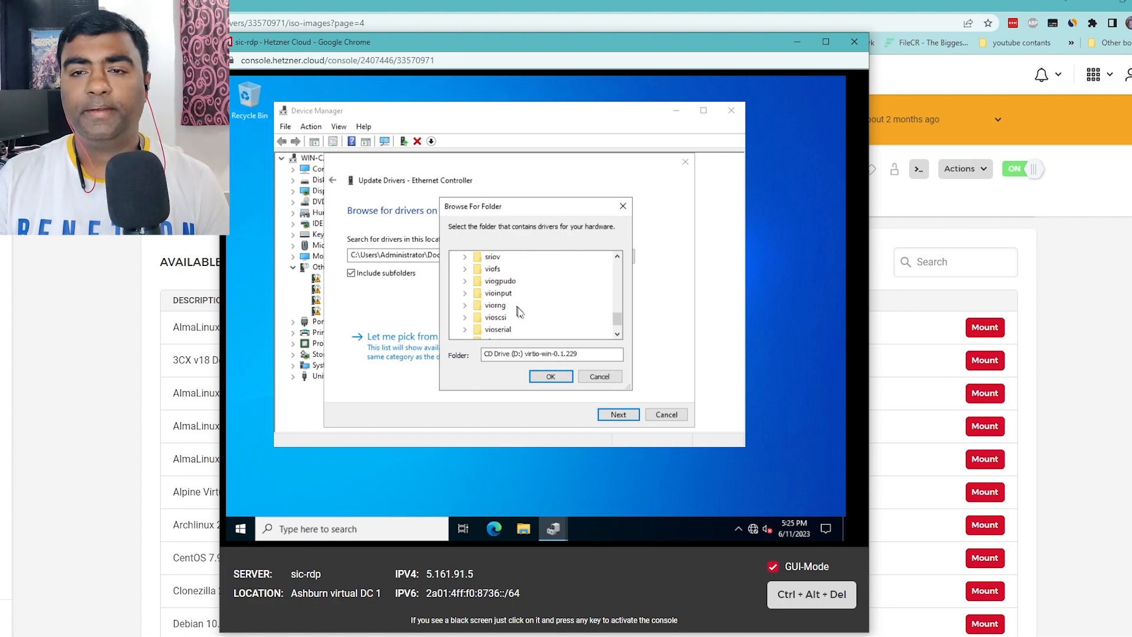
scroll(517, 307, up, 3)
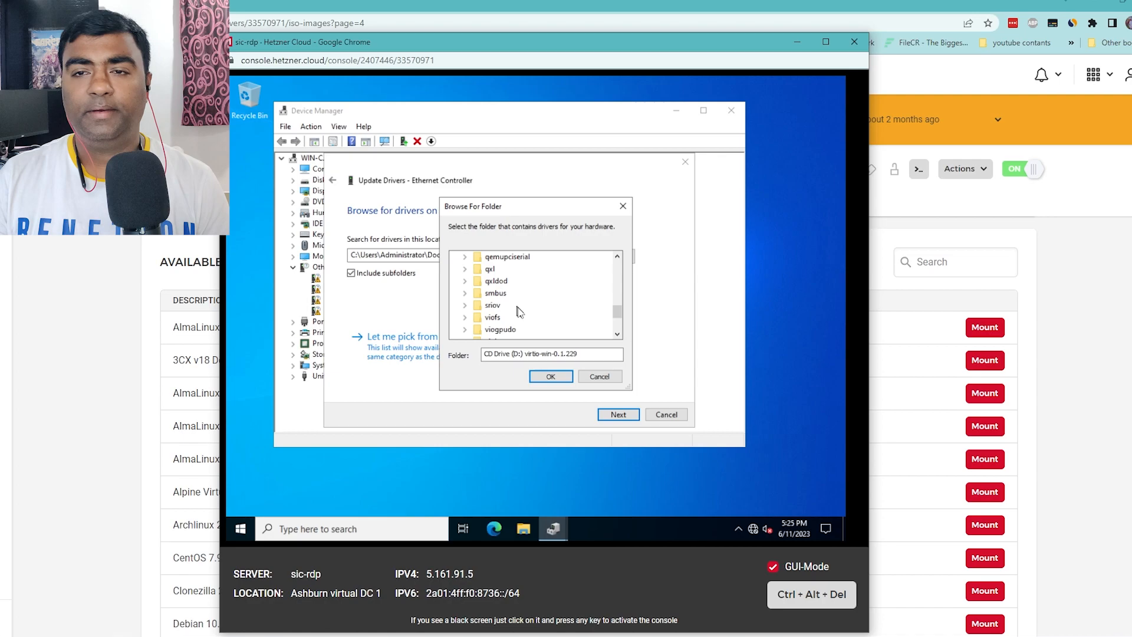
scroll(518, 310, up, 1)
scroll(518, 310, up, 1)
scroll(517, 310, up, 1)
scroll(518, 311, down, 1)
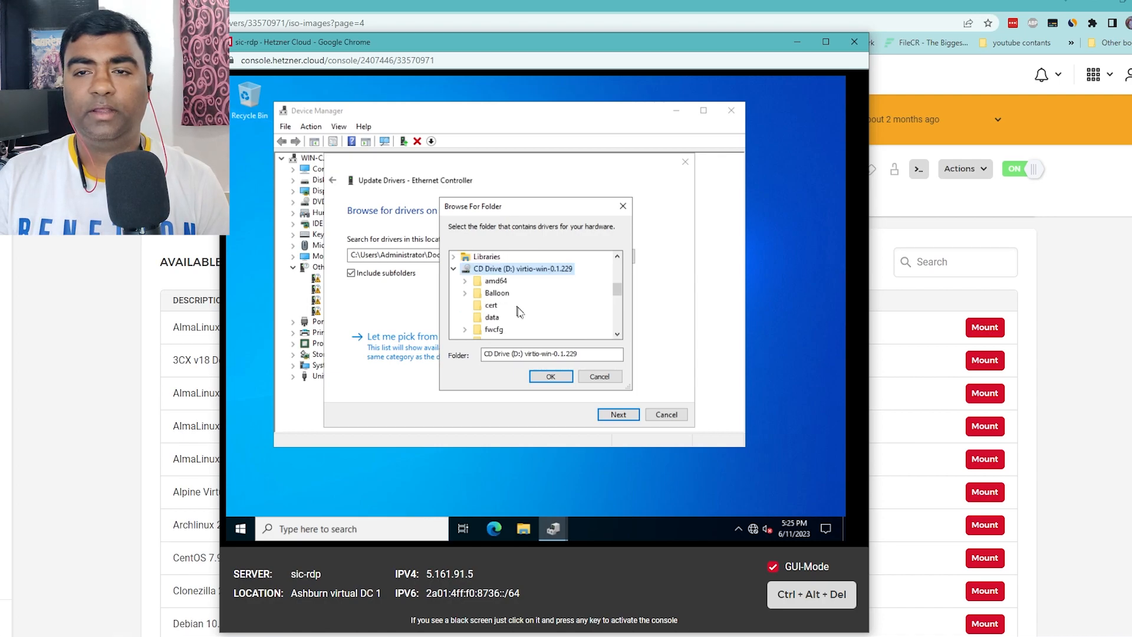
scroll(517, 307, down, 1)
scroll(517, 309, down, 1)
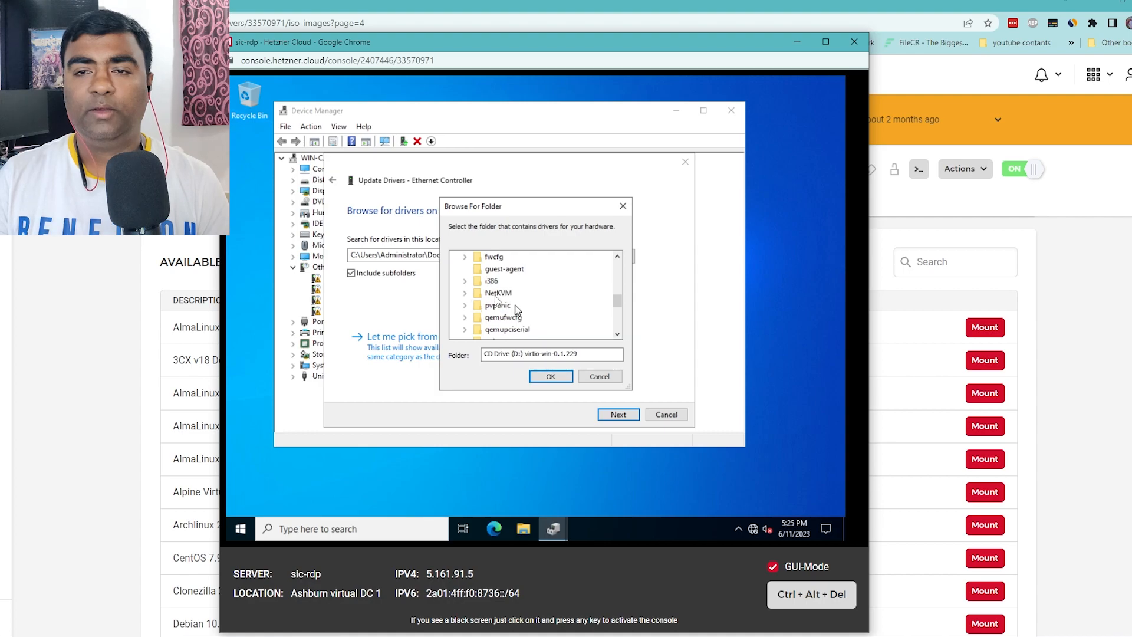
double_click(498, 293)
scroll(504, 305, down, 2)
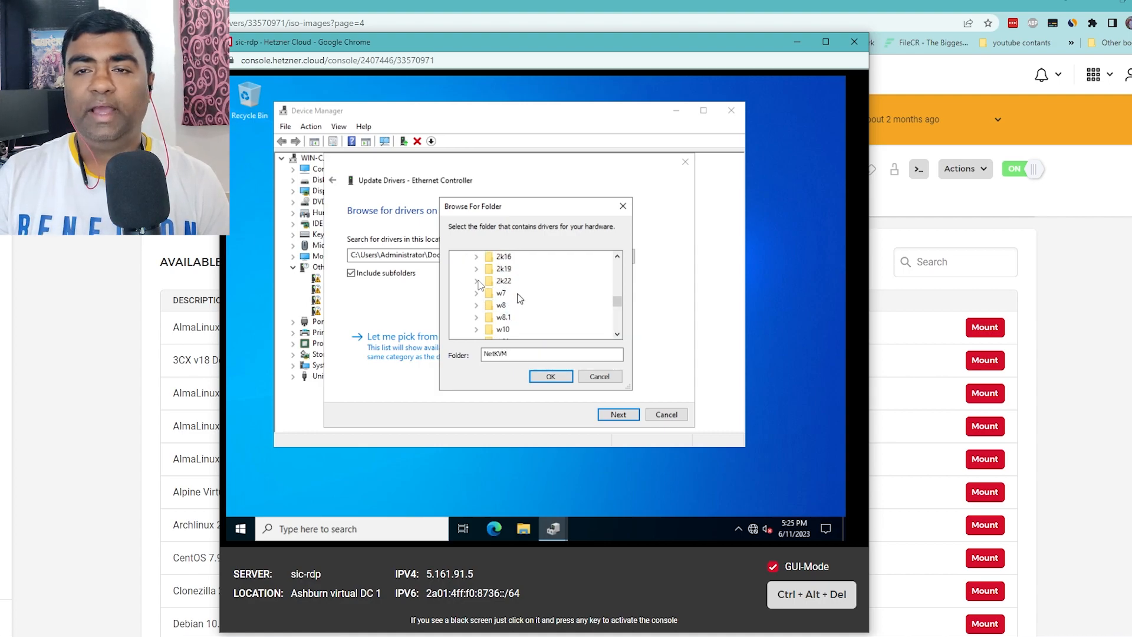
click(477, 282)
click(518, 294)
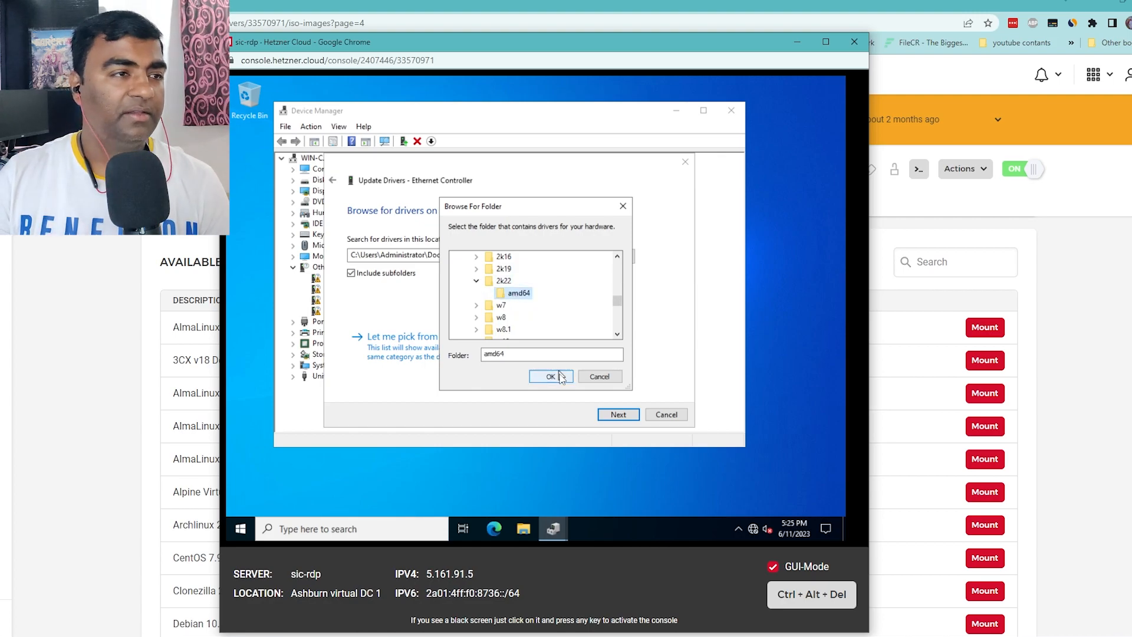
click(550, 377)
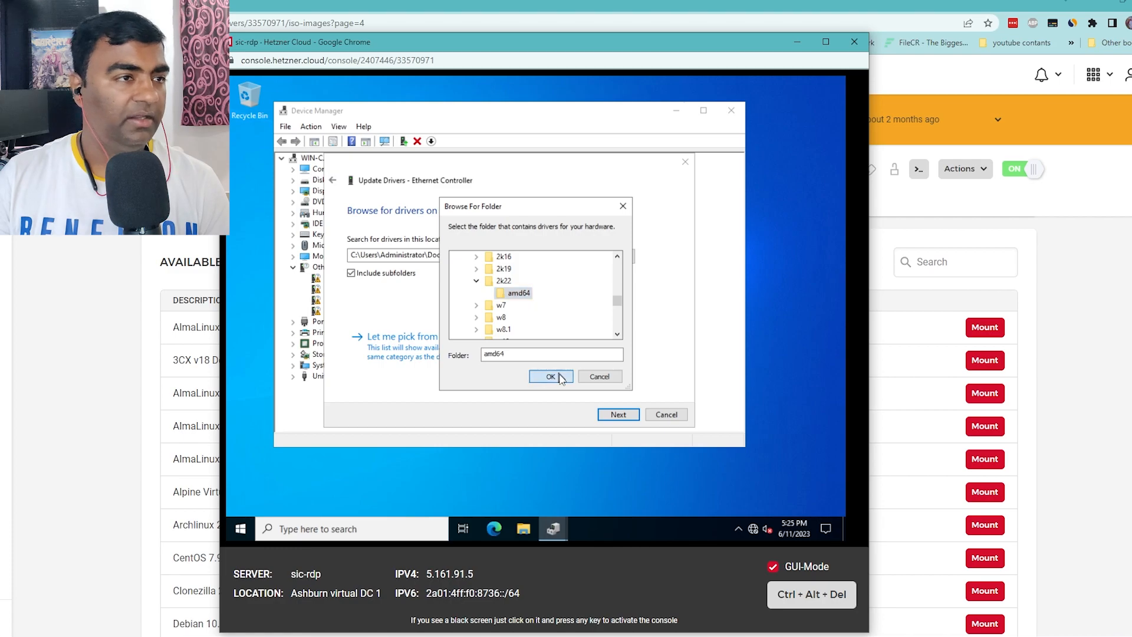
- Install the Ethernet driver from the chosen folder and allow the PC to be discoverable on the network
click(627, 420)
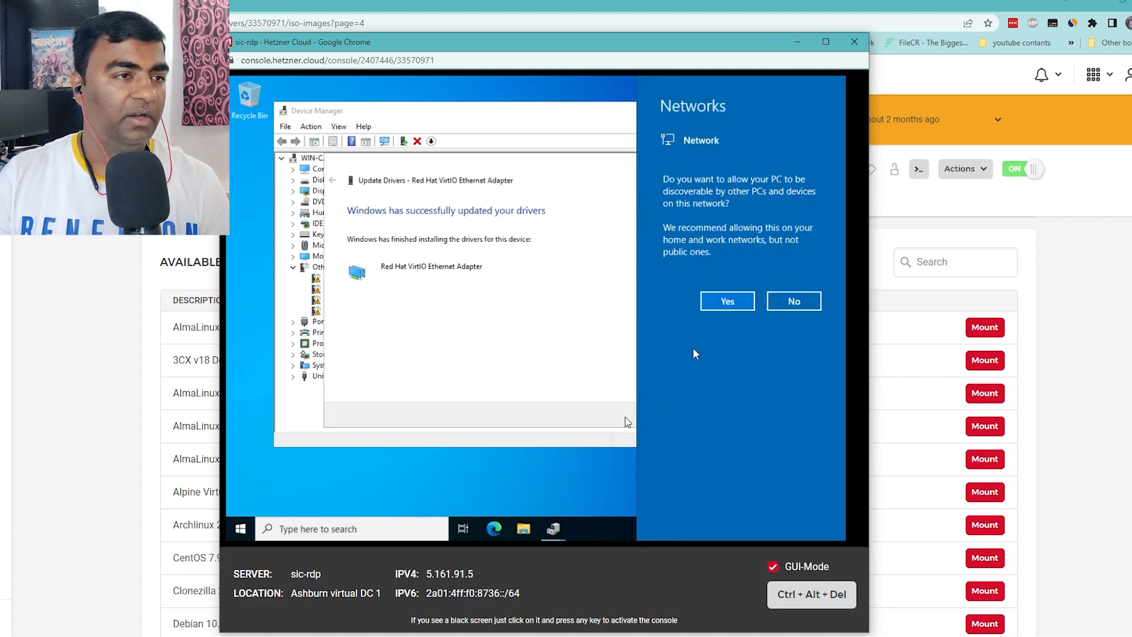
click(728, 303)
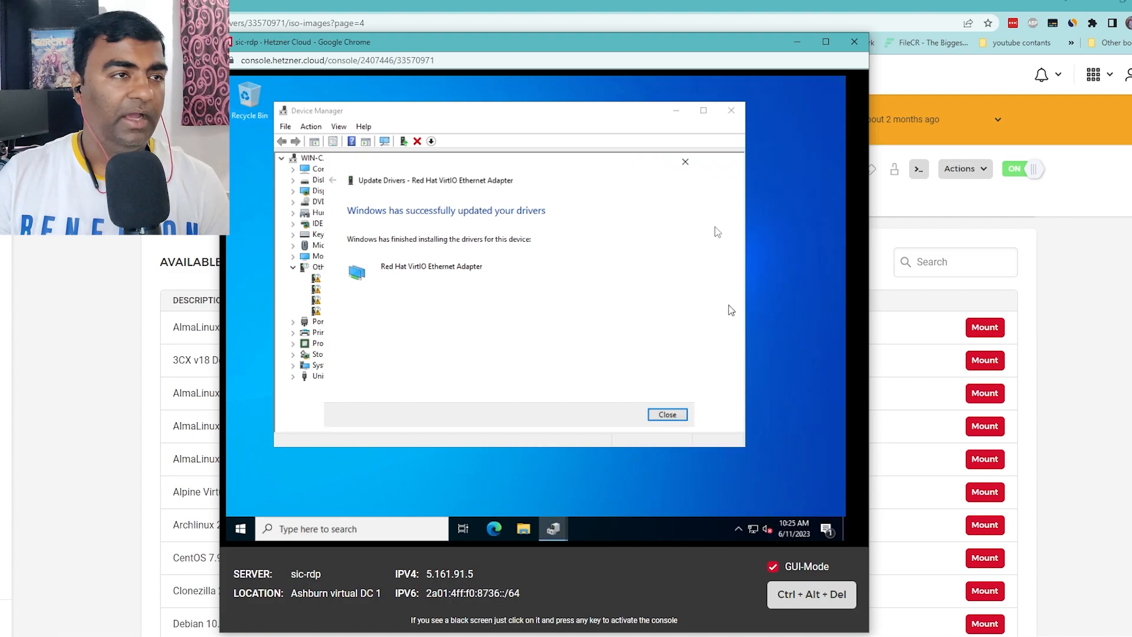
click(731, 113)
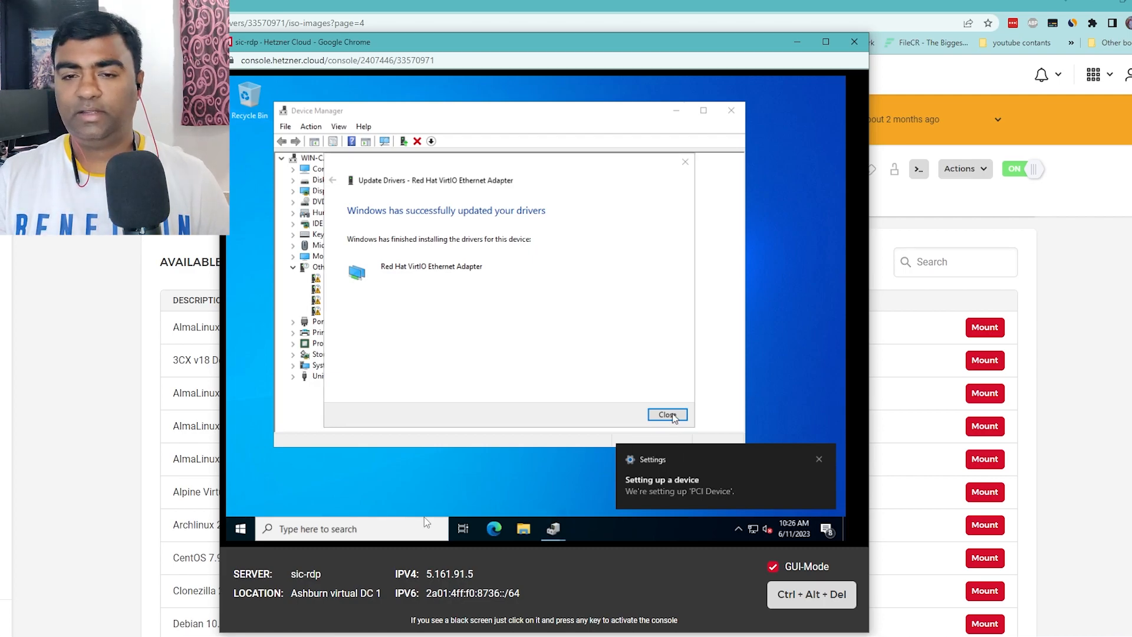
- Open Microsoft Edge on the server, dismiss the device and Windows Update notifications, and skip the new tab page setup
click(489, 530)
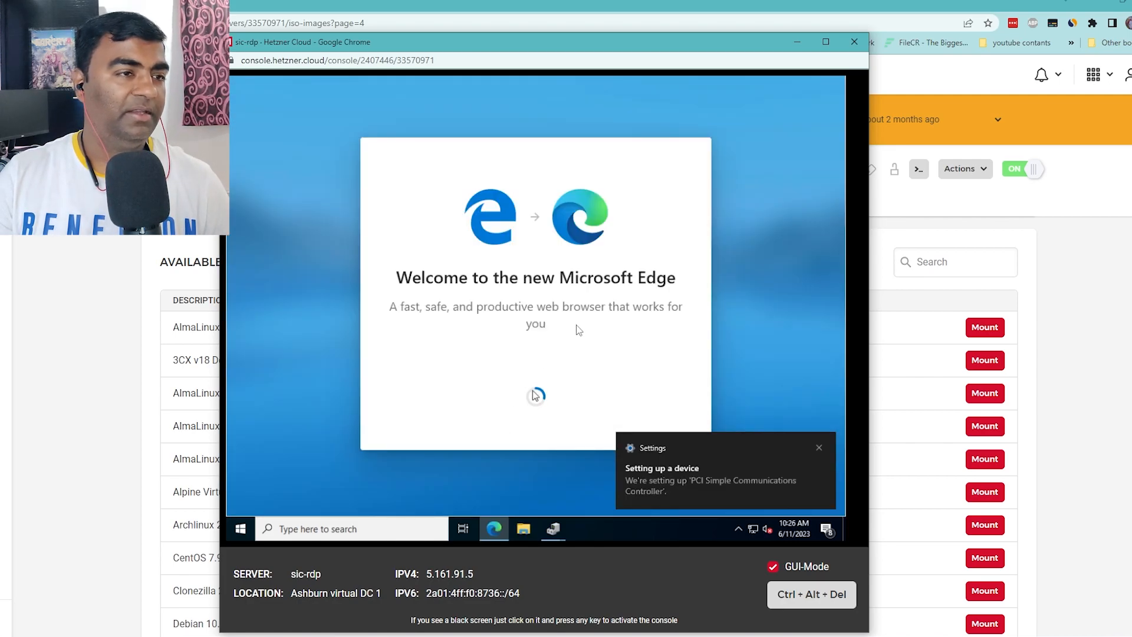
click(819, 449)
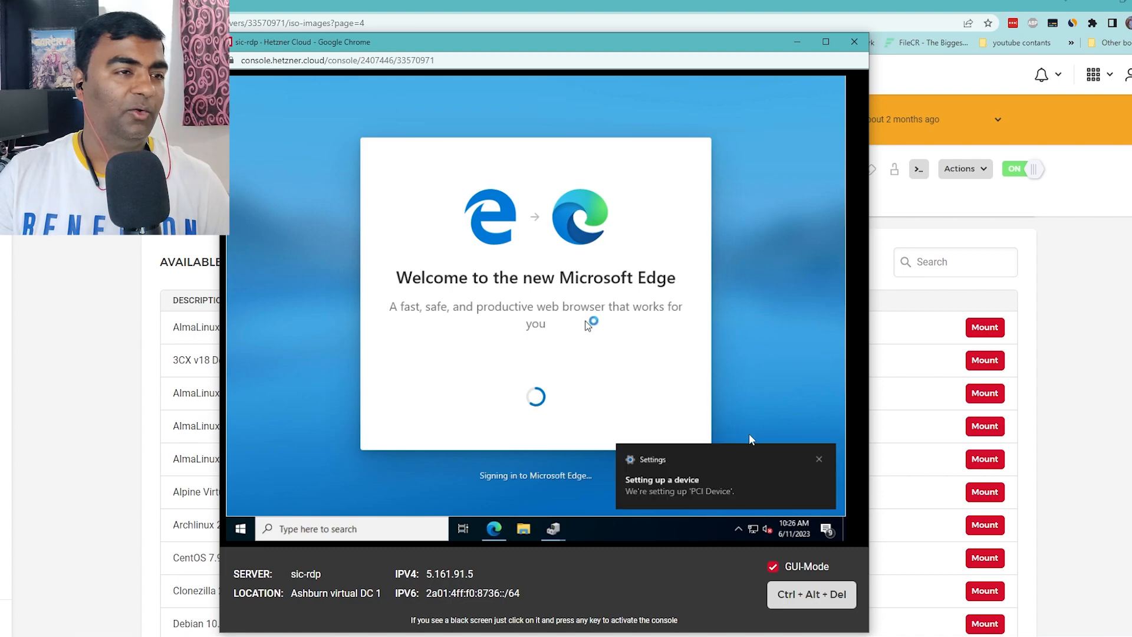
click(820, 460)
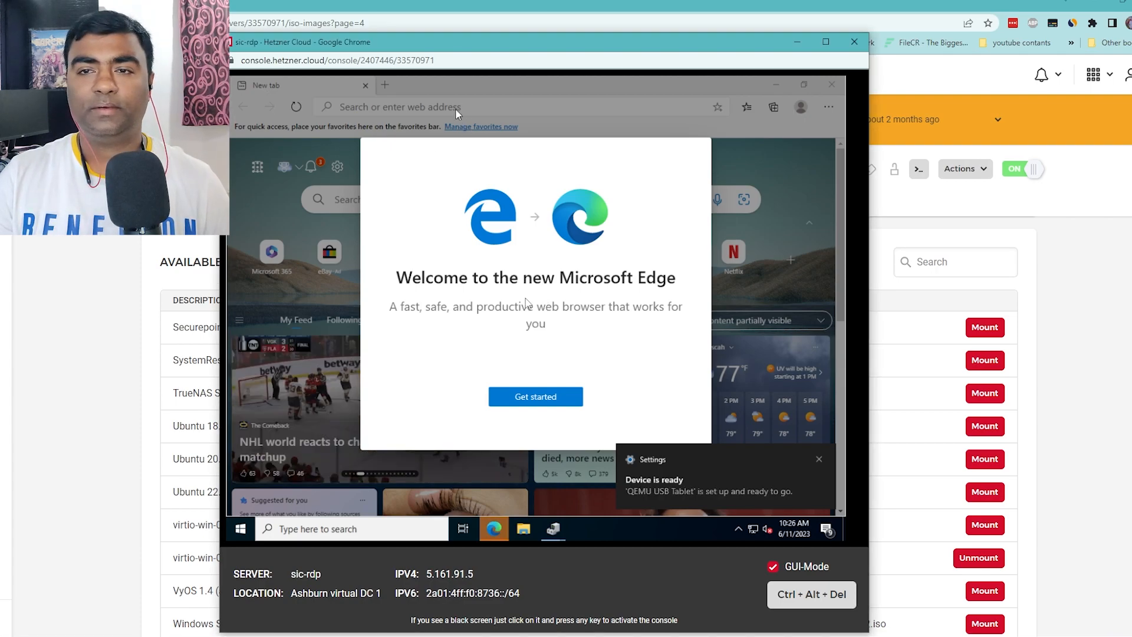
click(546, 405)
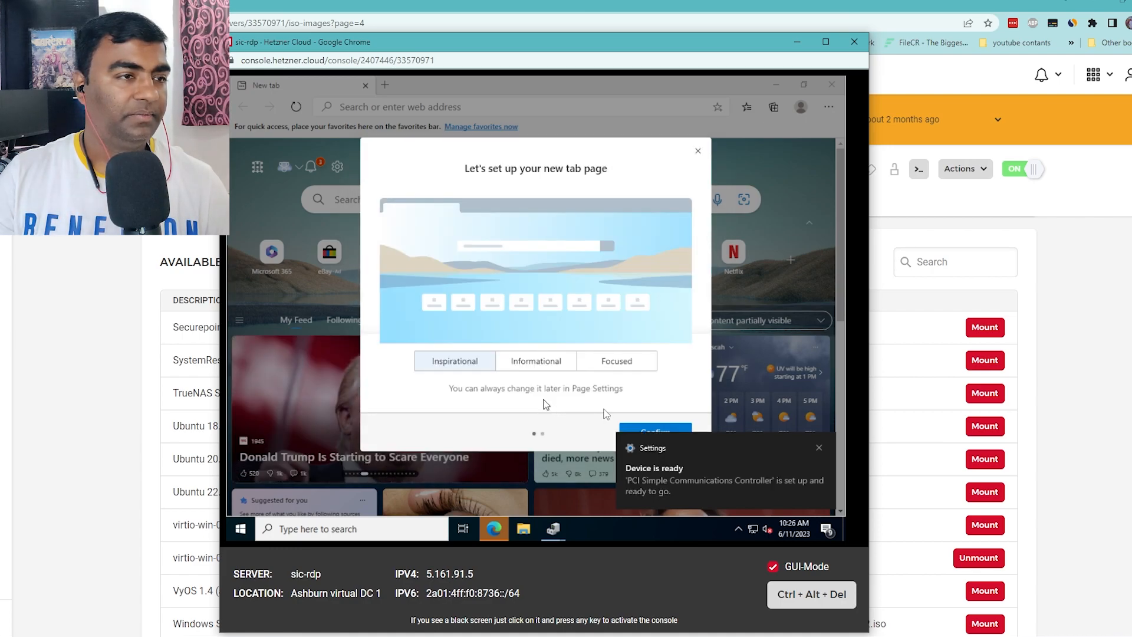
click(819, 448)
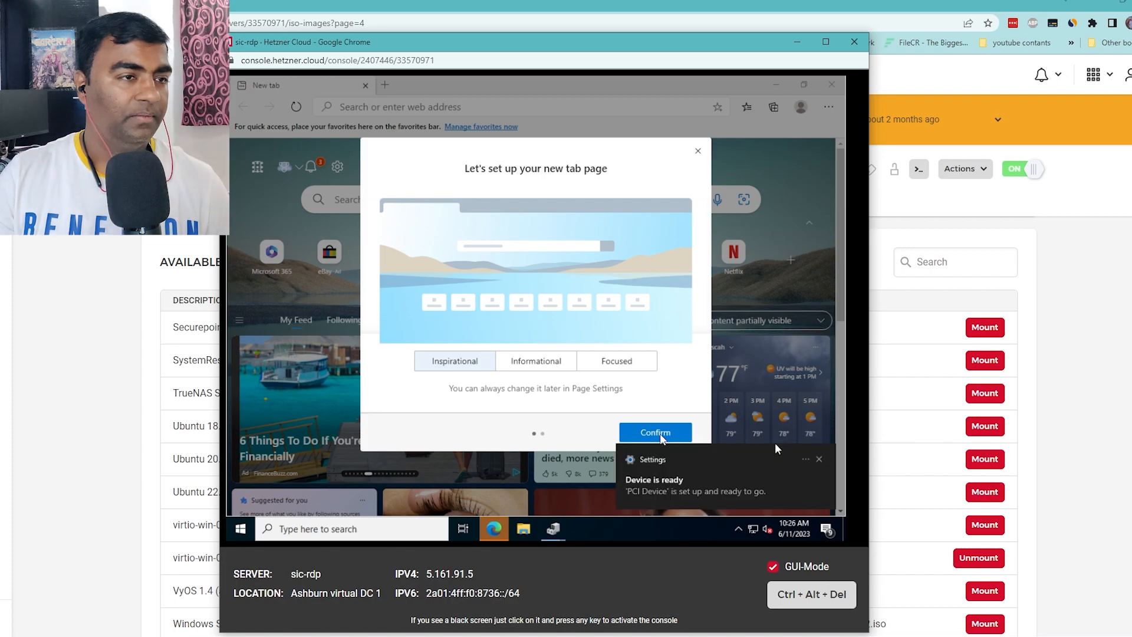
click(820, 459)
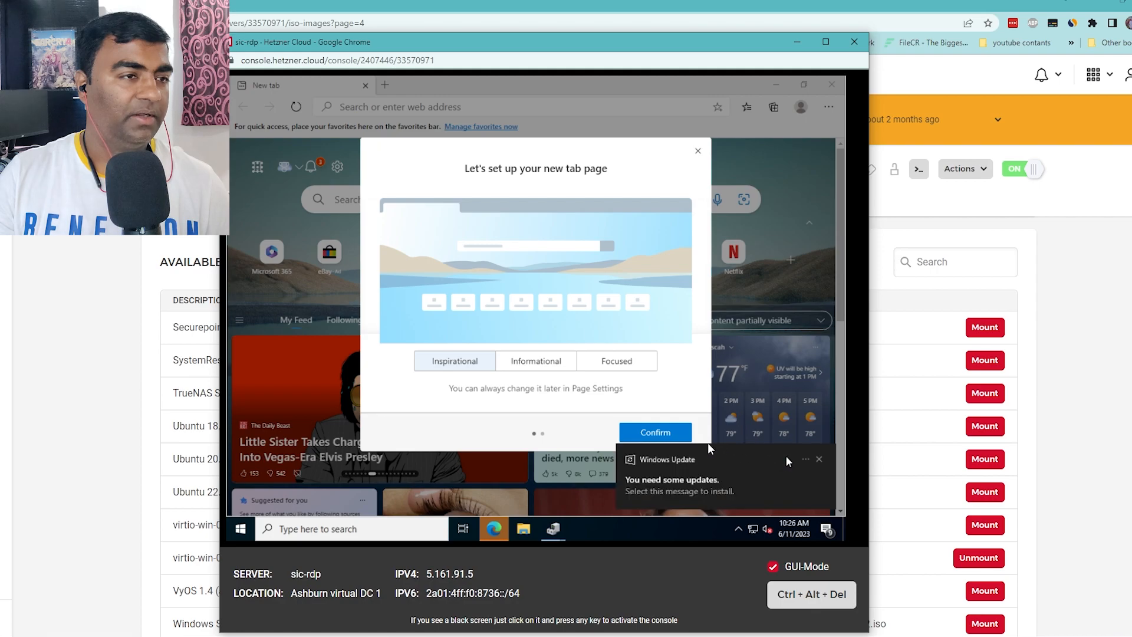
click(820, 458)
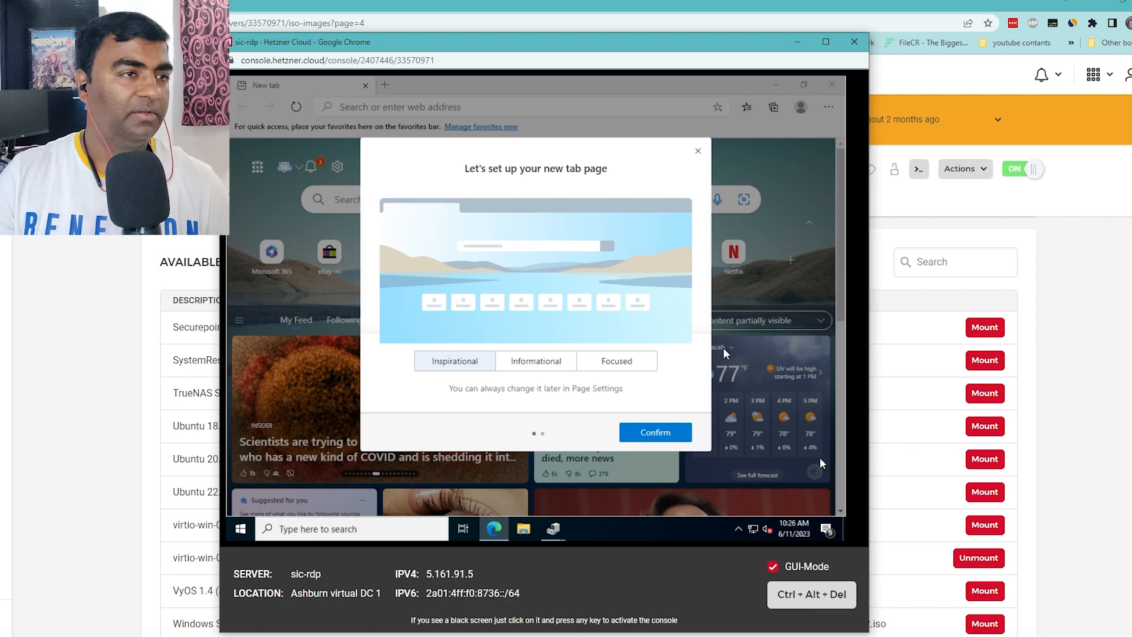
click(697, 153)
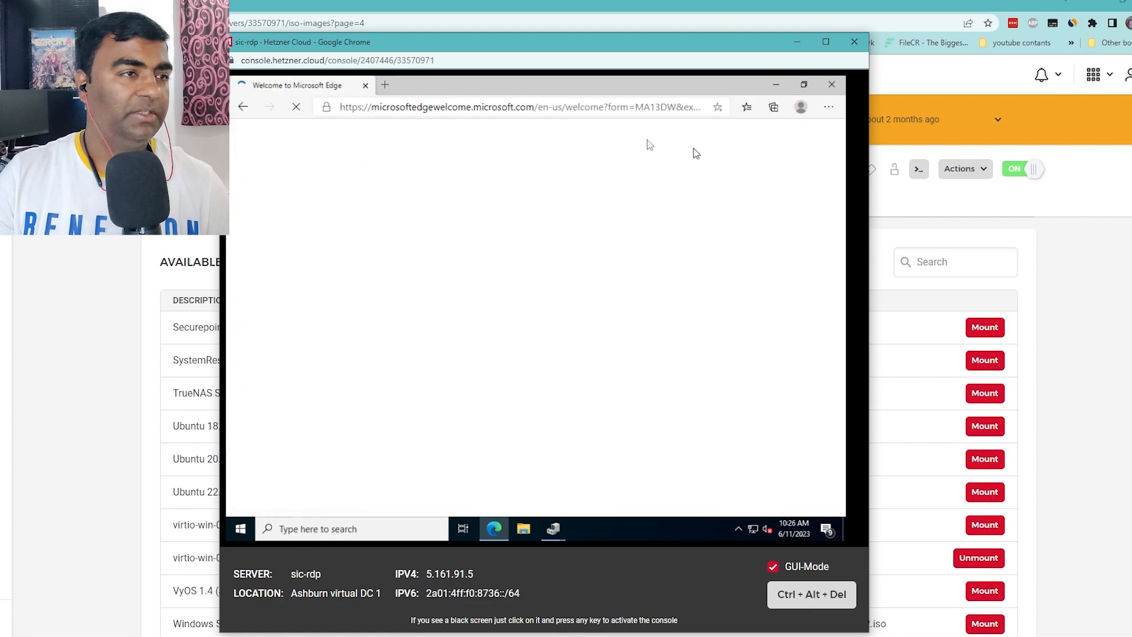
- Search the web in Edge for "google", refining the query to "google chrome download"
click(587, 108)
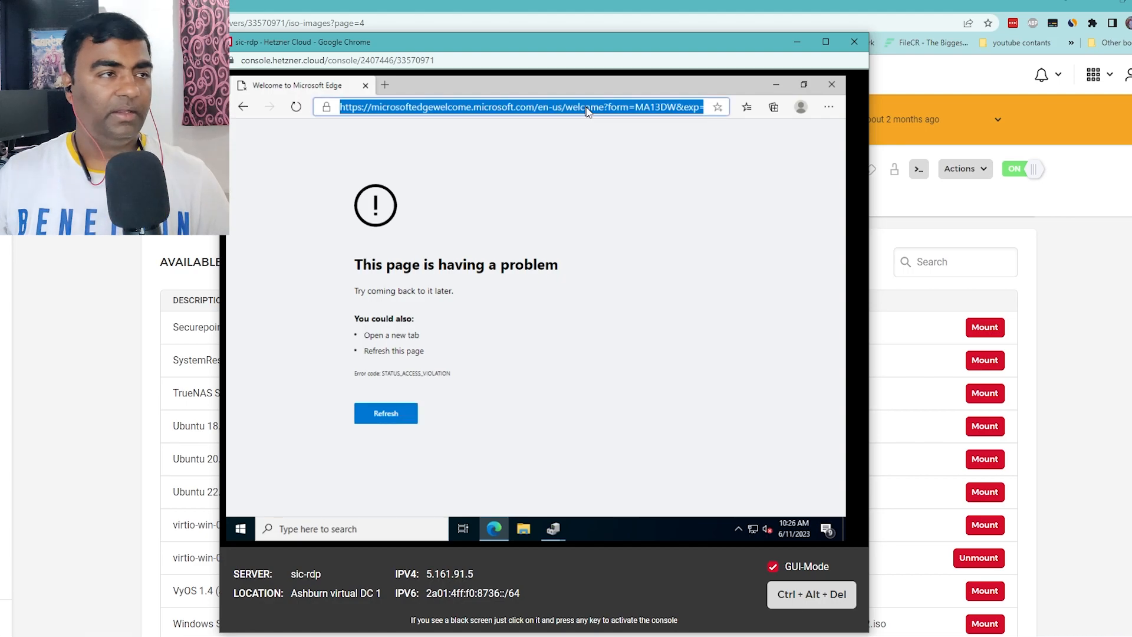
text(google)
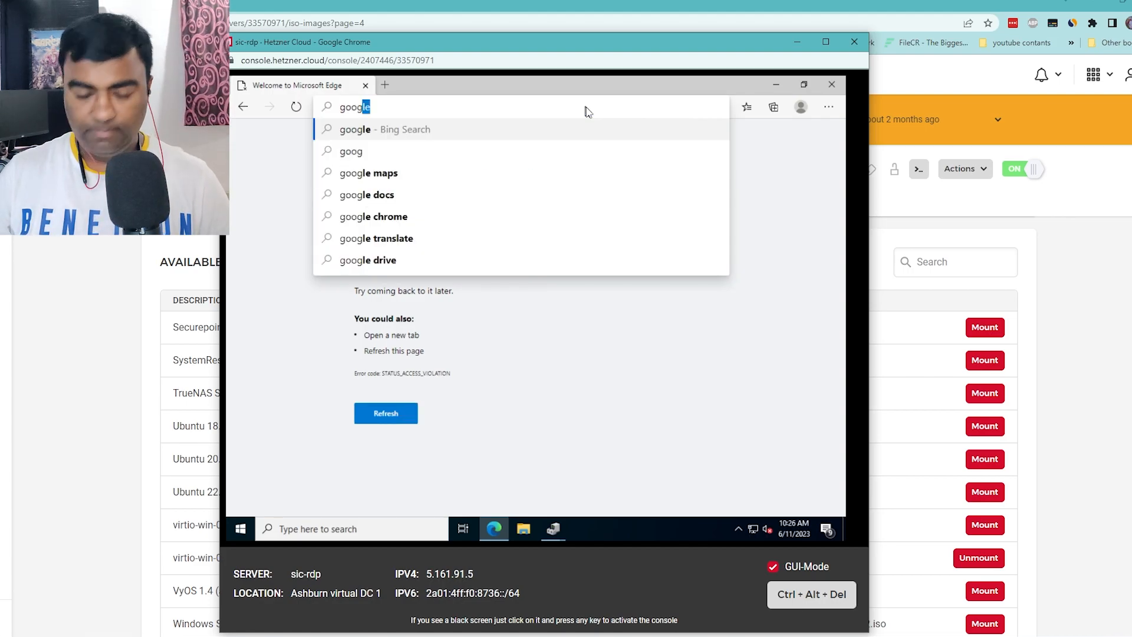
key(Return)
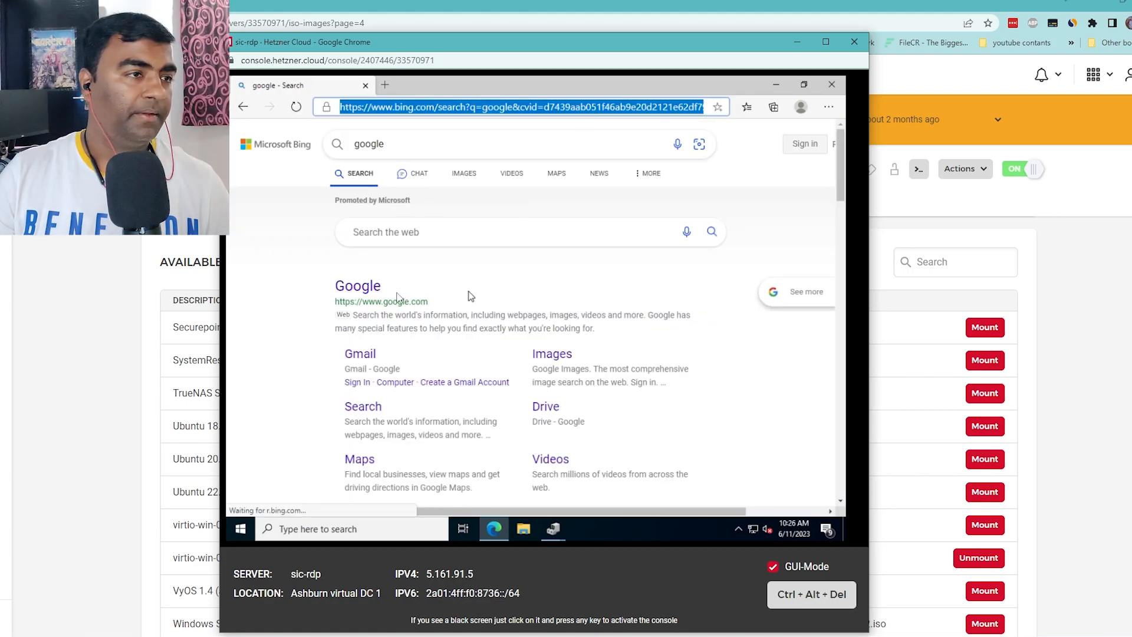
click(447, 147)
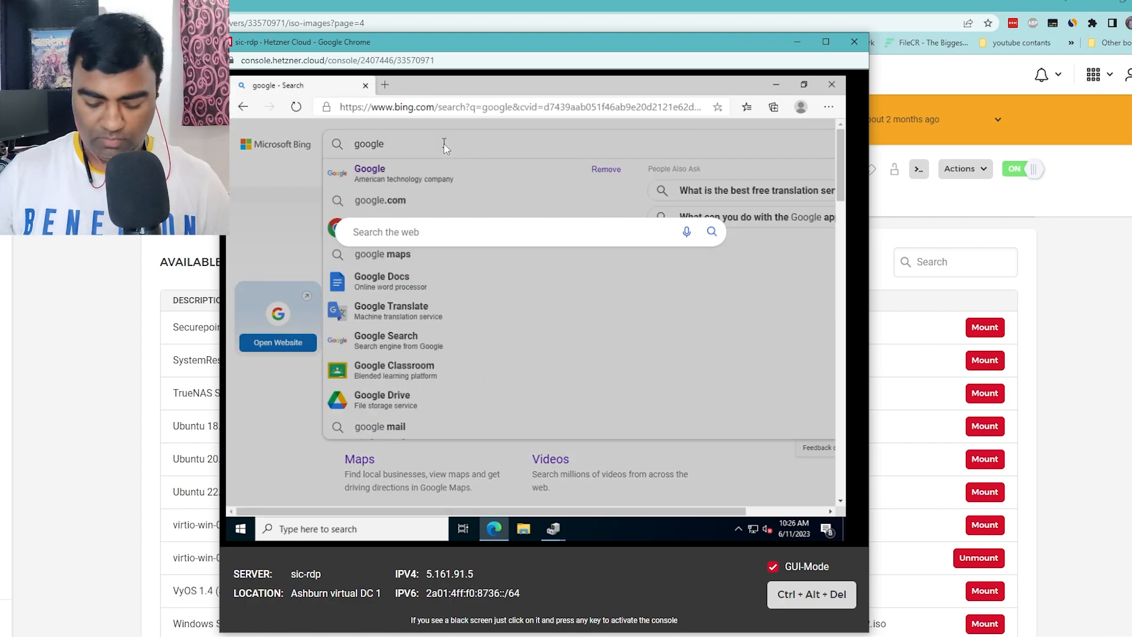
text(chrome)
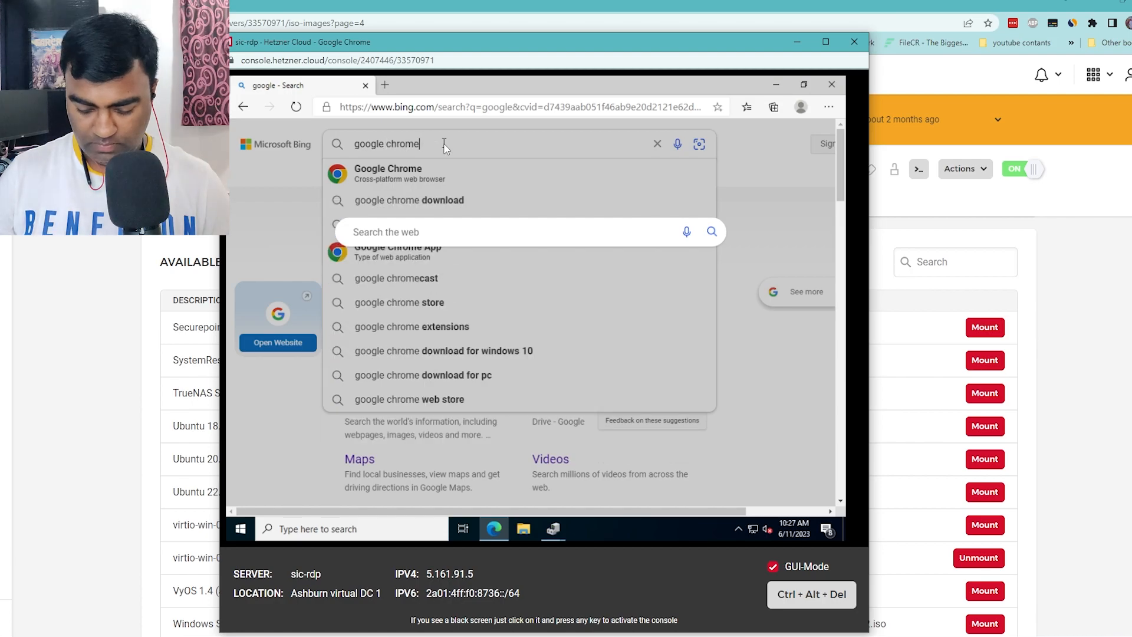
text( download)
key(Return)
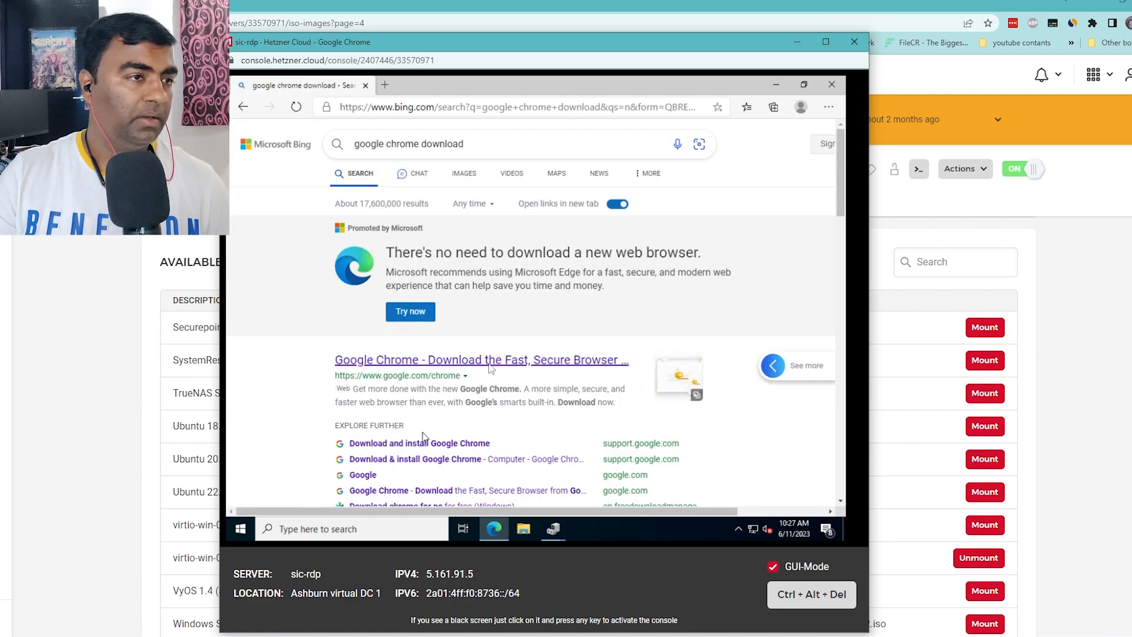
- Download Chrome from the official google.com/chrome page and run ChromeSetup.exe
click(489, 360)
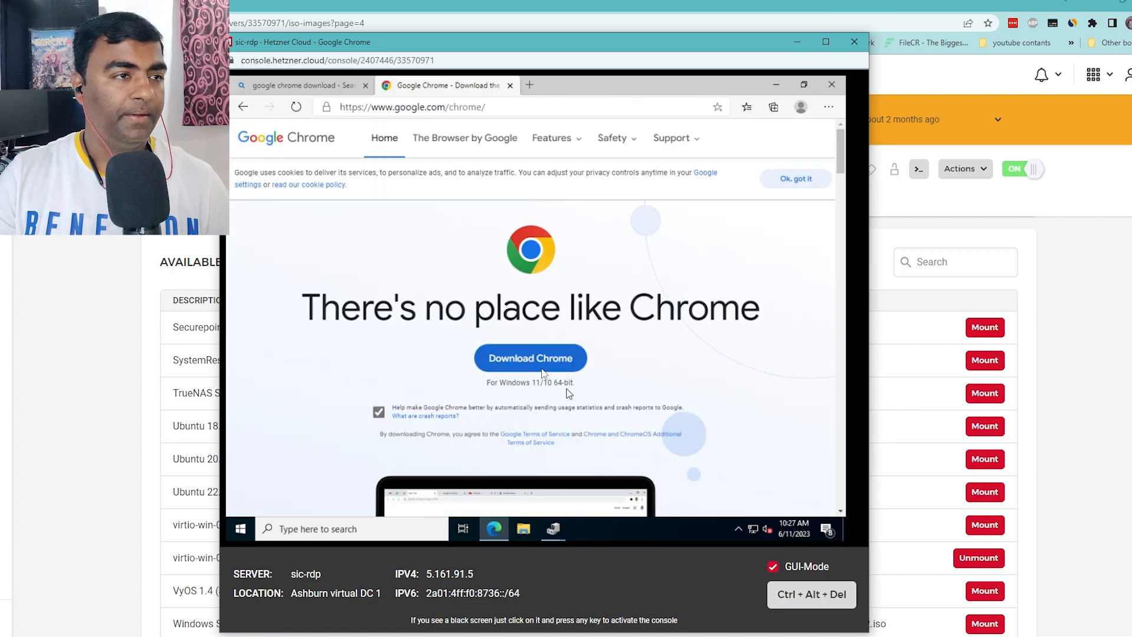
click(542, 368)
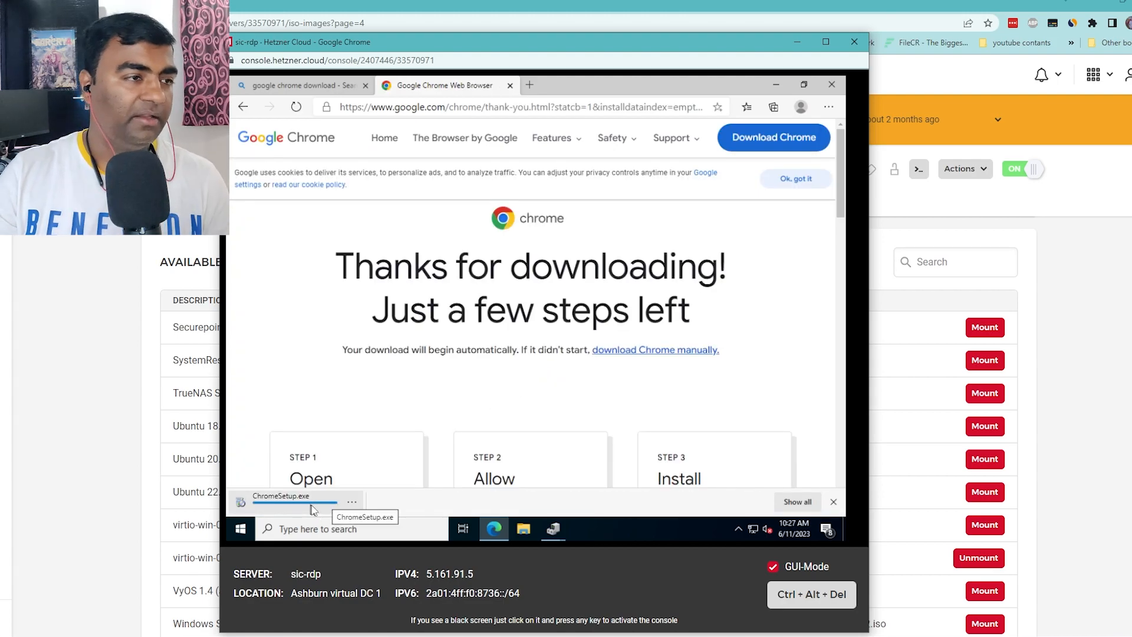
click(312, 505)
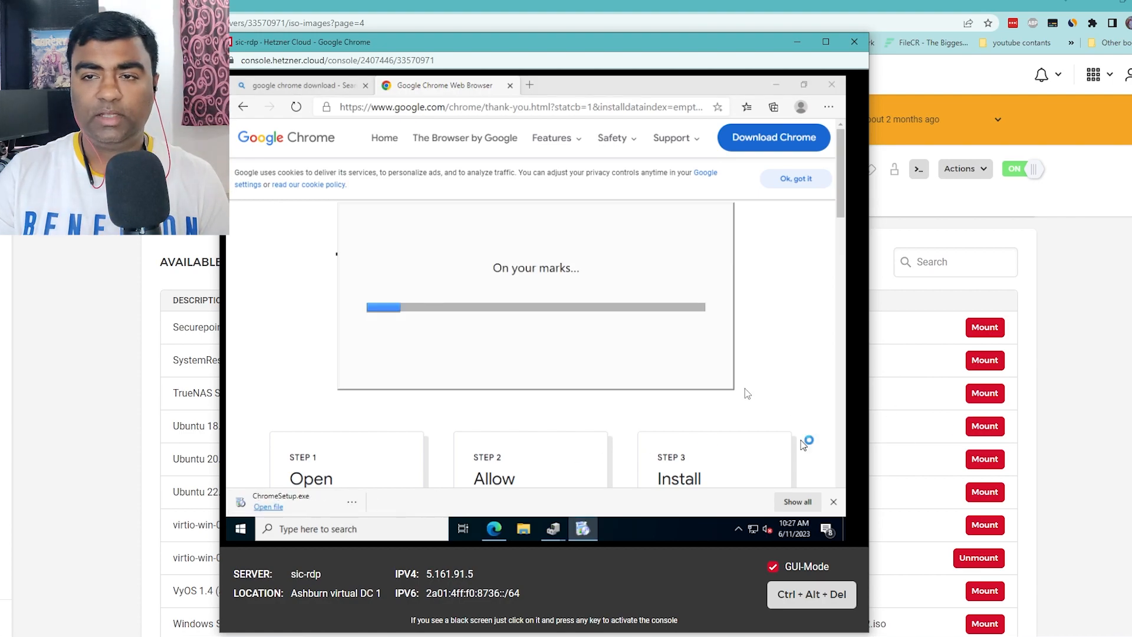
- Close Edge on the server and choose to resume the Chrome installation when asked about cancelling it
click(831, 86)
click(831, 86)
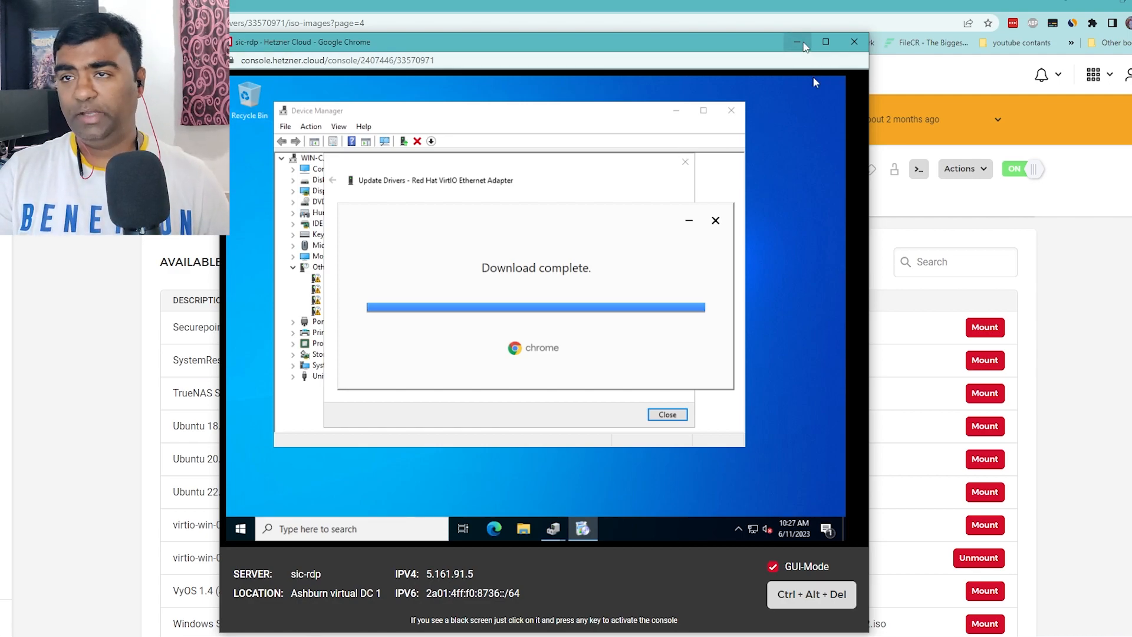
click(715, 221)
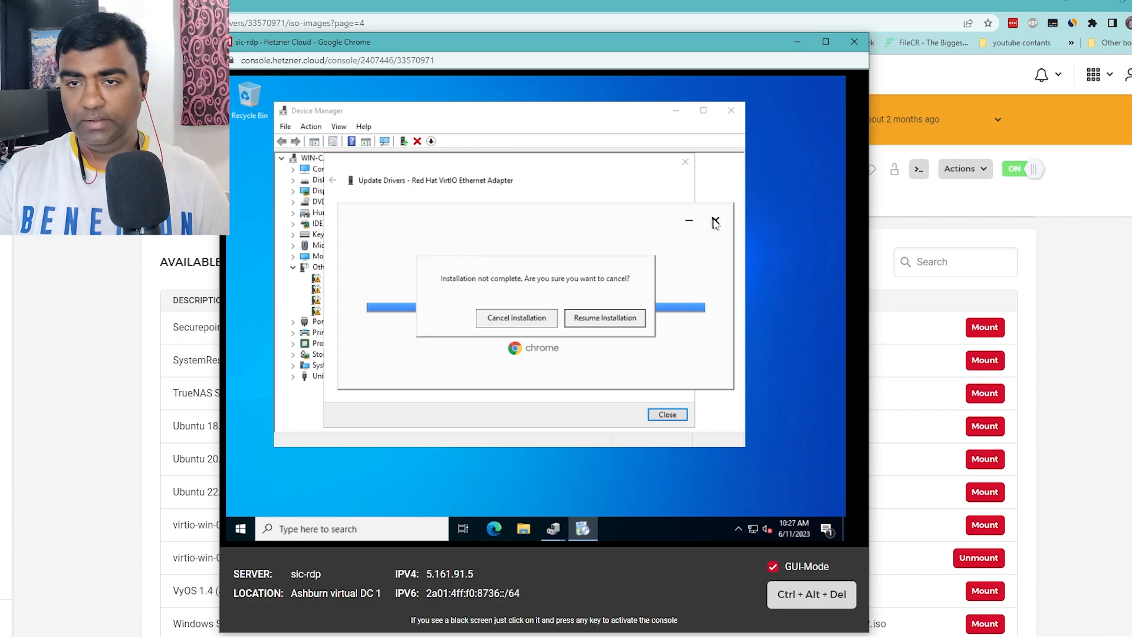
click(601, 318)
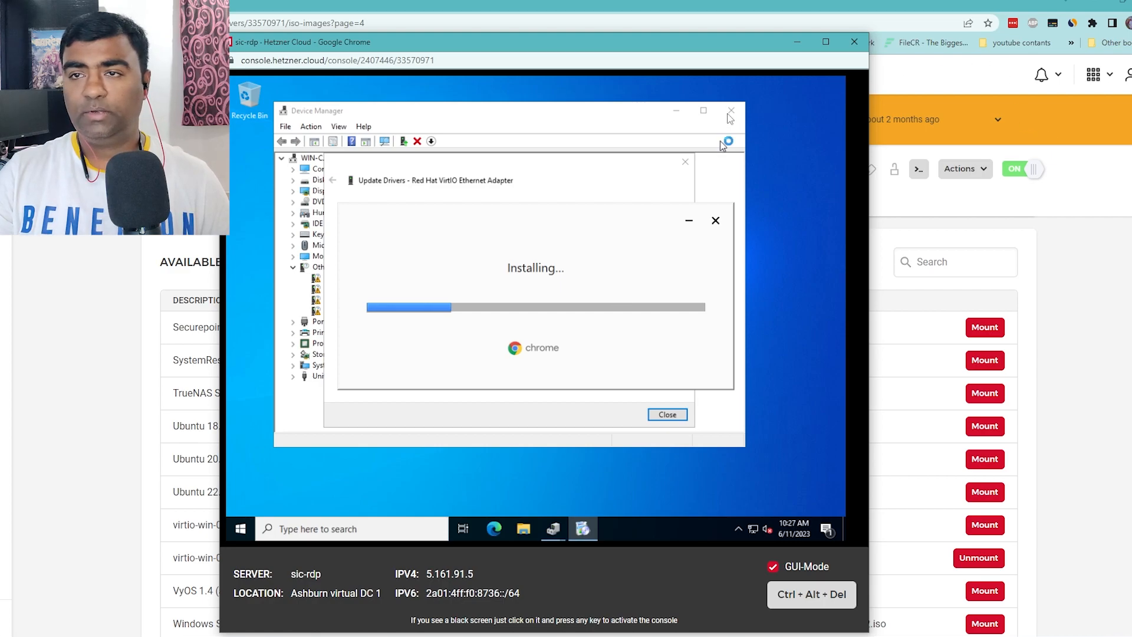
- Leave the server console for the sic-rdp overview and start a Remote Desktop Connection to 5.161.91.5
click(855, 42)
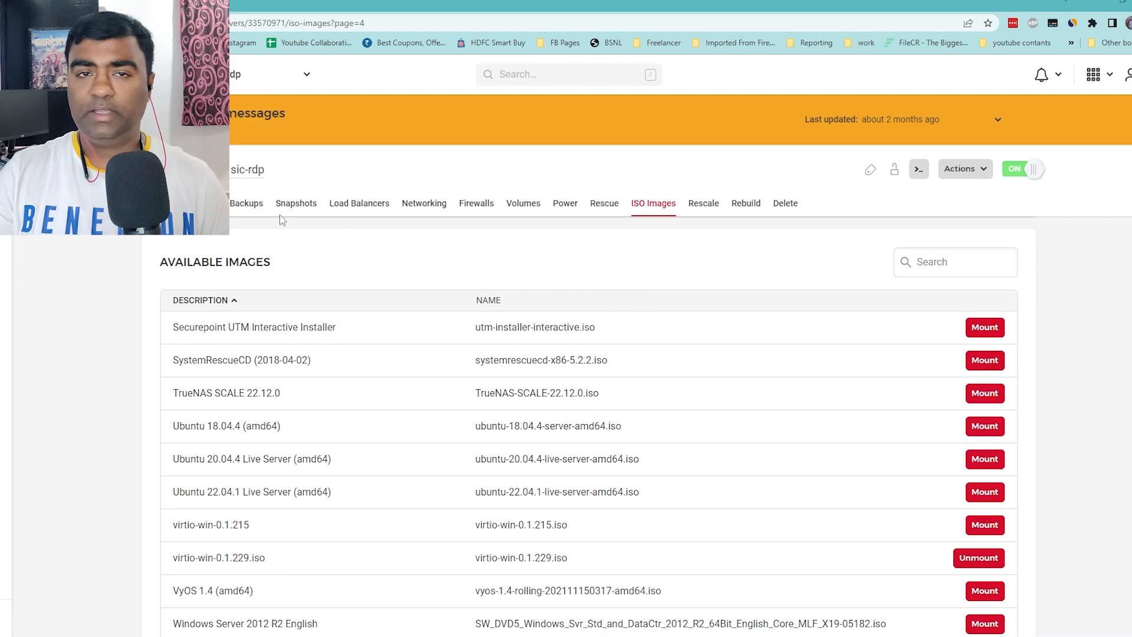
click(160, 204)
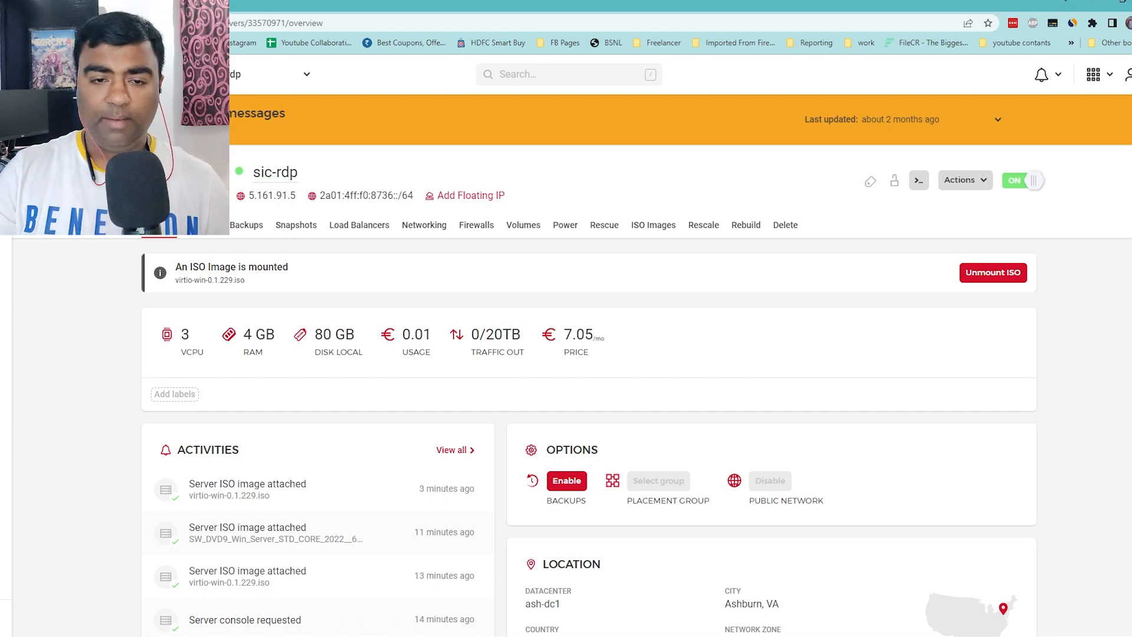
key(super)
text(re)
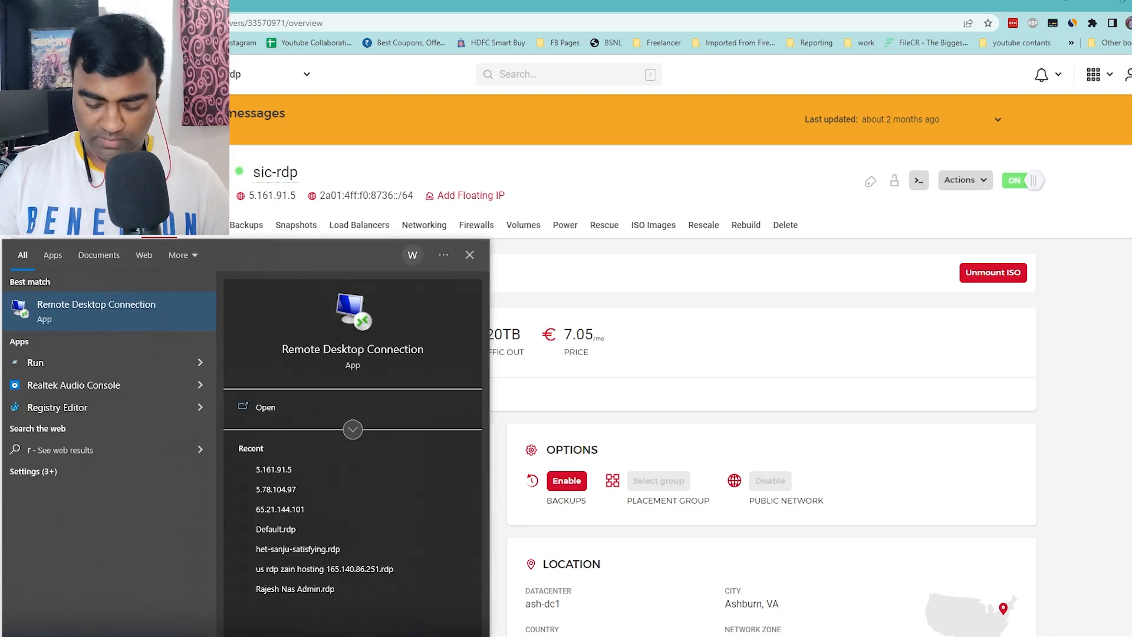
text(moe)
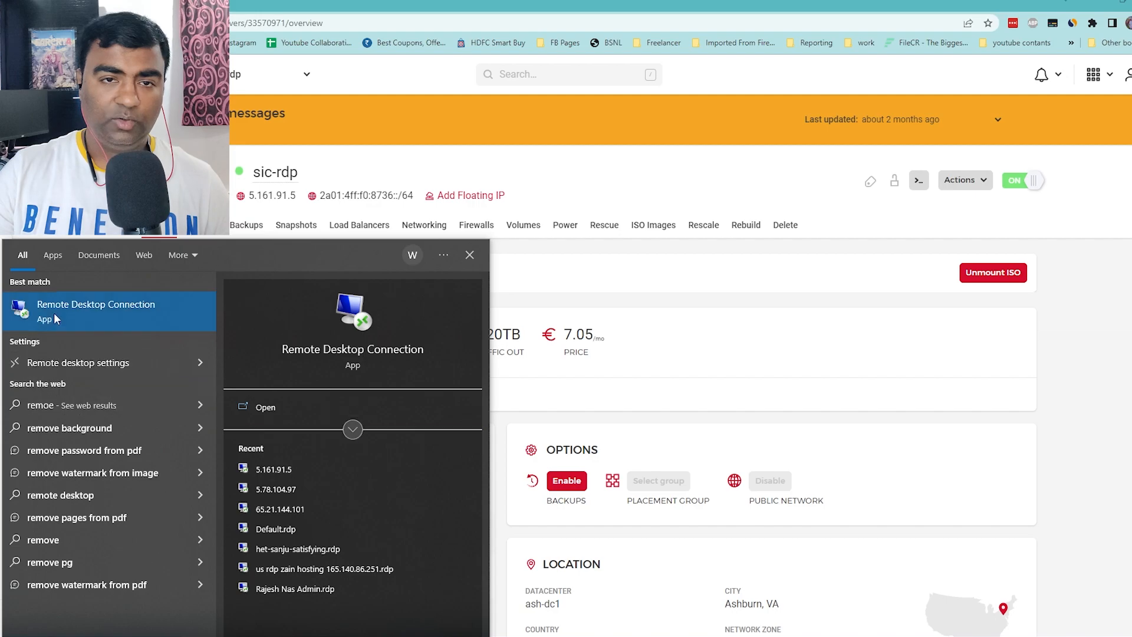
click(52, 317)
right_click(512, 191)
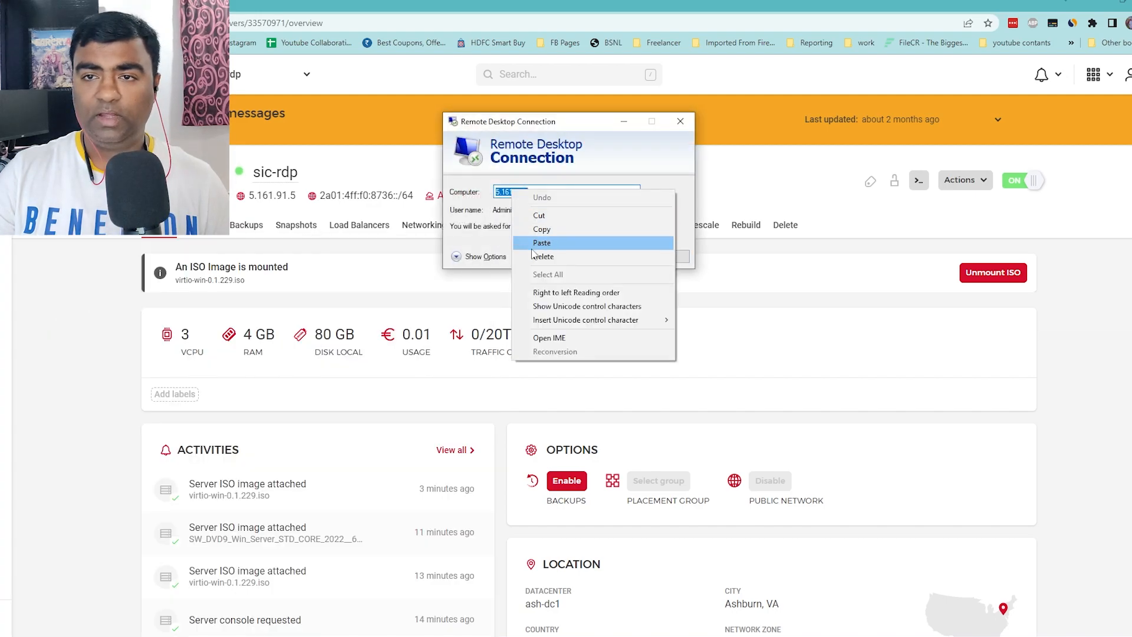
click(541, 243)
click(611, 259)
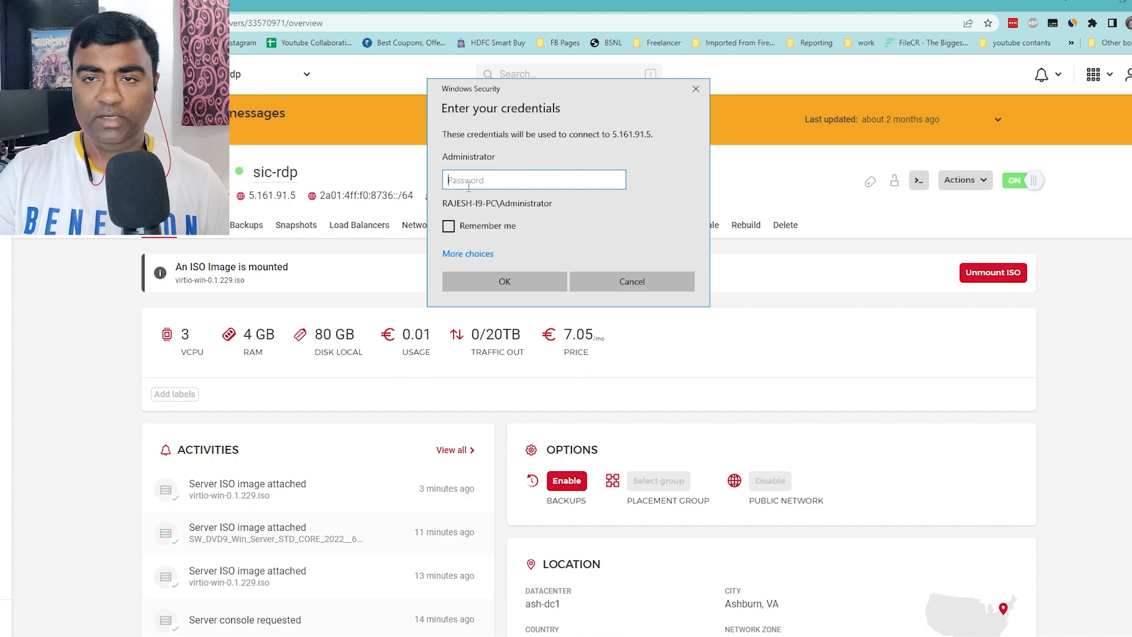
- Try to sign in to the remote server with the Administrator password
text(•)
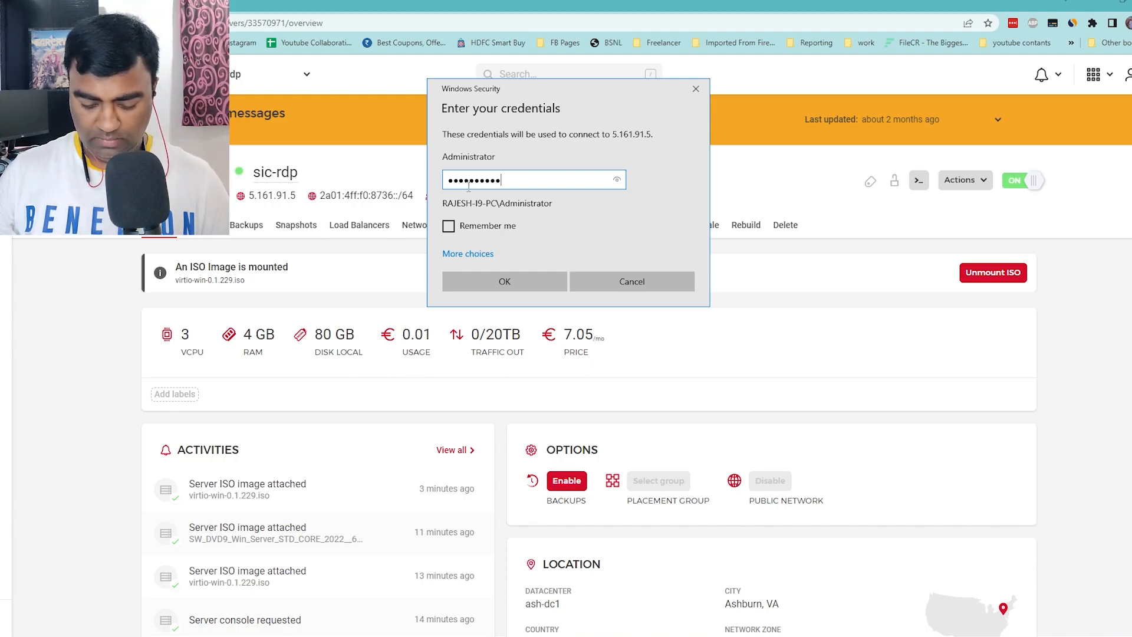
text(•••••••••••)
key(Return)
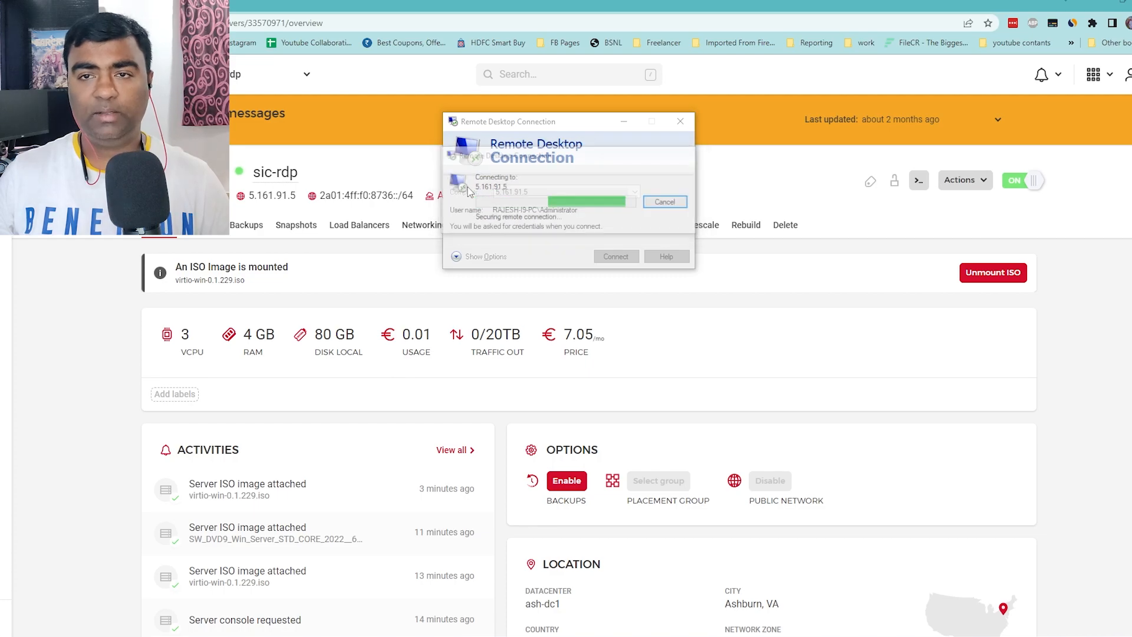
- Enter the Administrator password again and connect to the remote server despite the certificate warning
text(•)
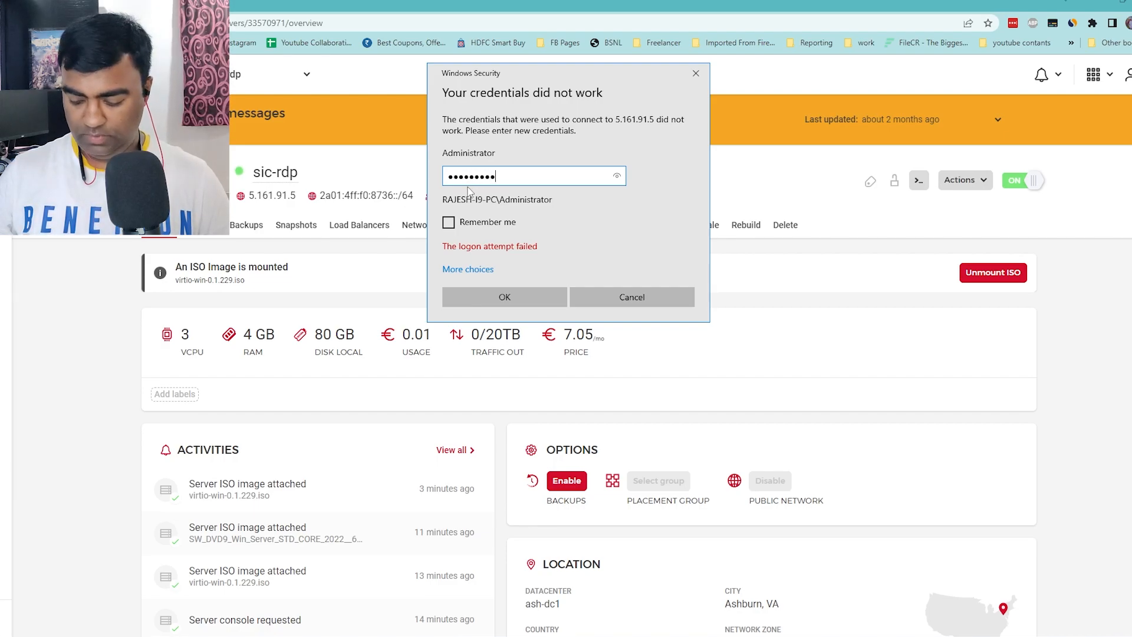
key(Return)
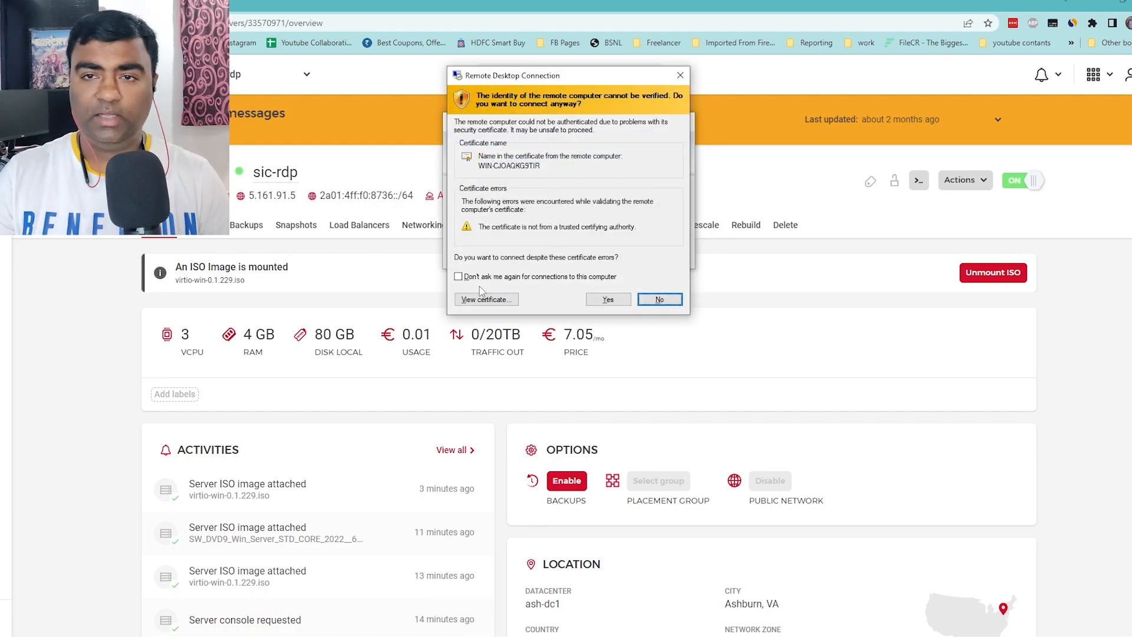
click(607, 299)
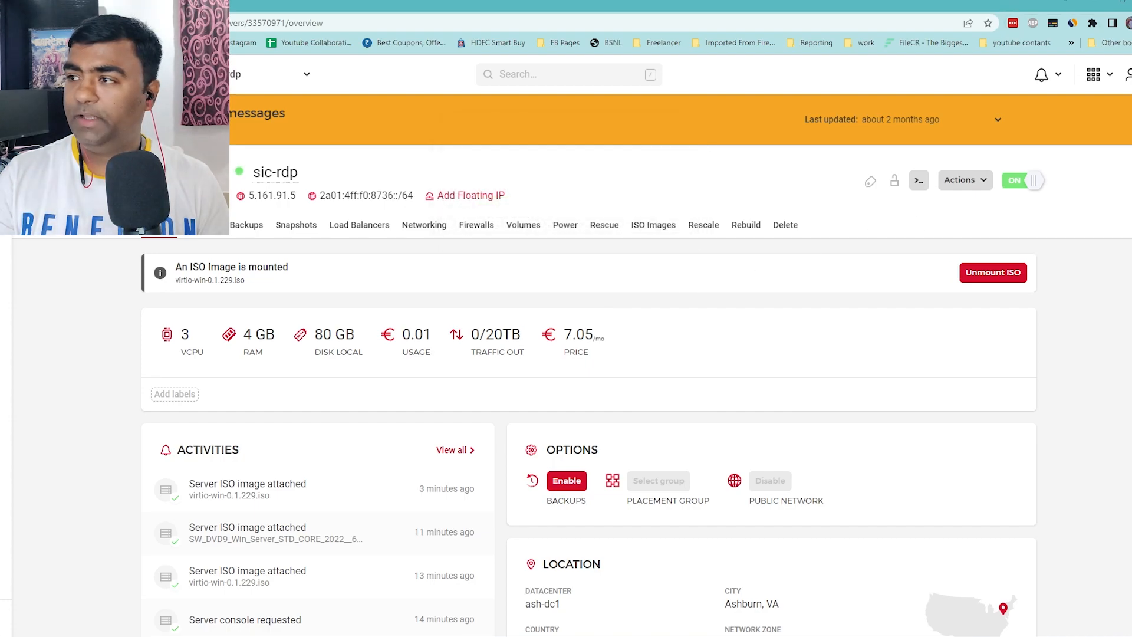
- Enlarge the Remote Desktop session to full screen and maximize the Chrome window inside it
drag(699, 168, 618, 143)
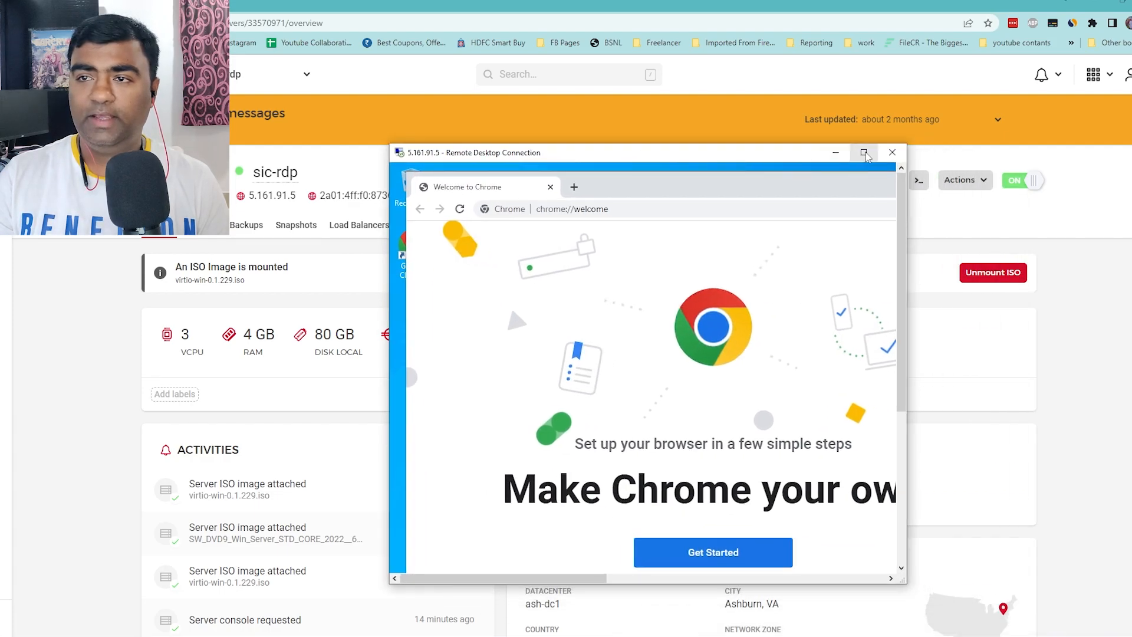
click(861, 153)
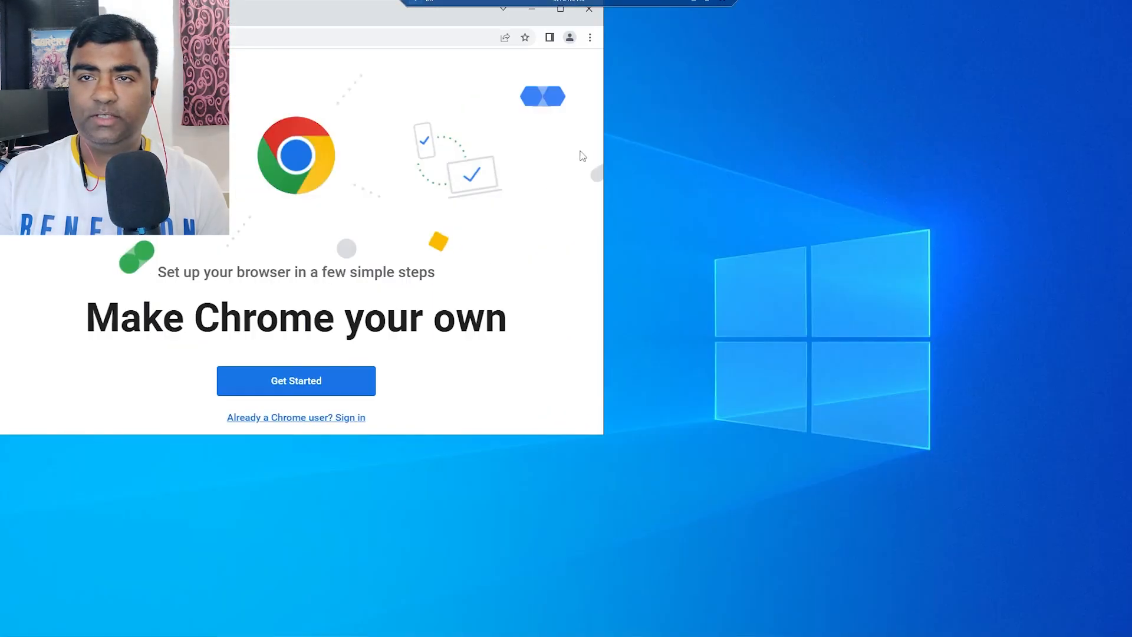
click(560, 9)
- Search for "what is my ip address" and check the server's IP address and country on whatismyipaddress.com
key(ctrl+l)
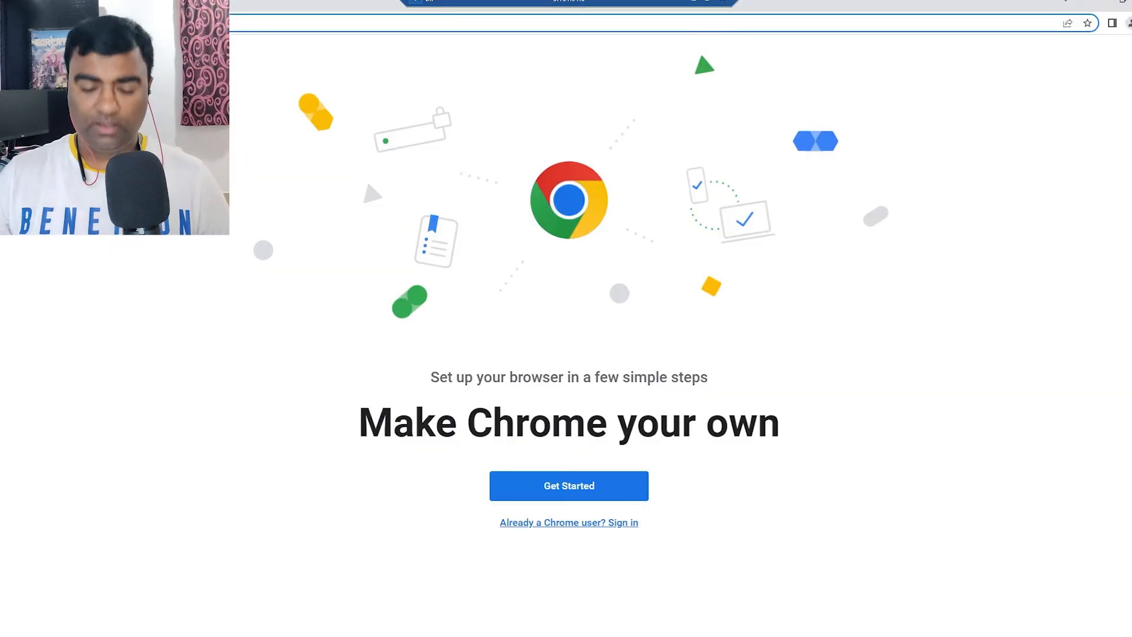
text(what is m)
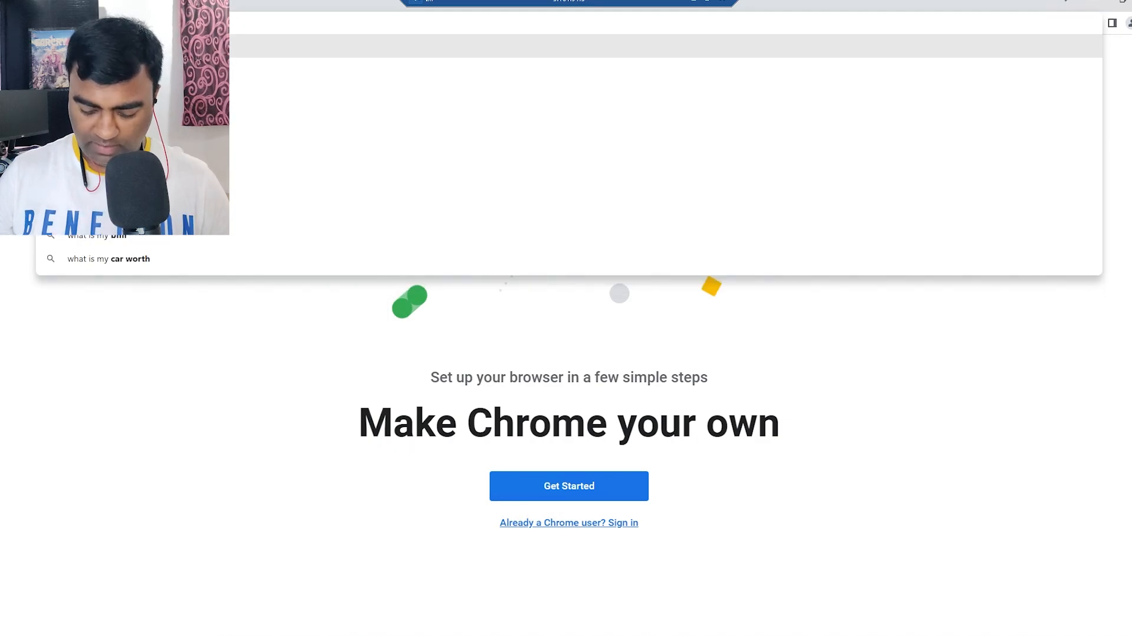
text( ip add)
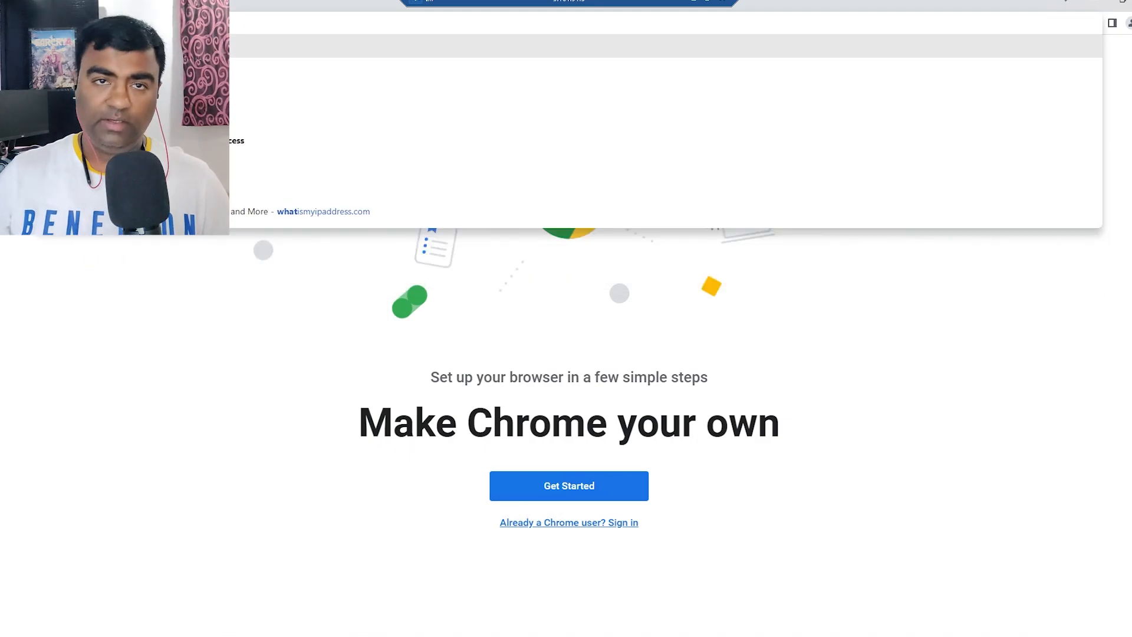
key(Return)
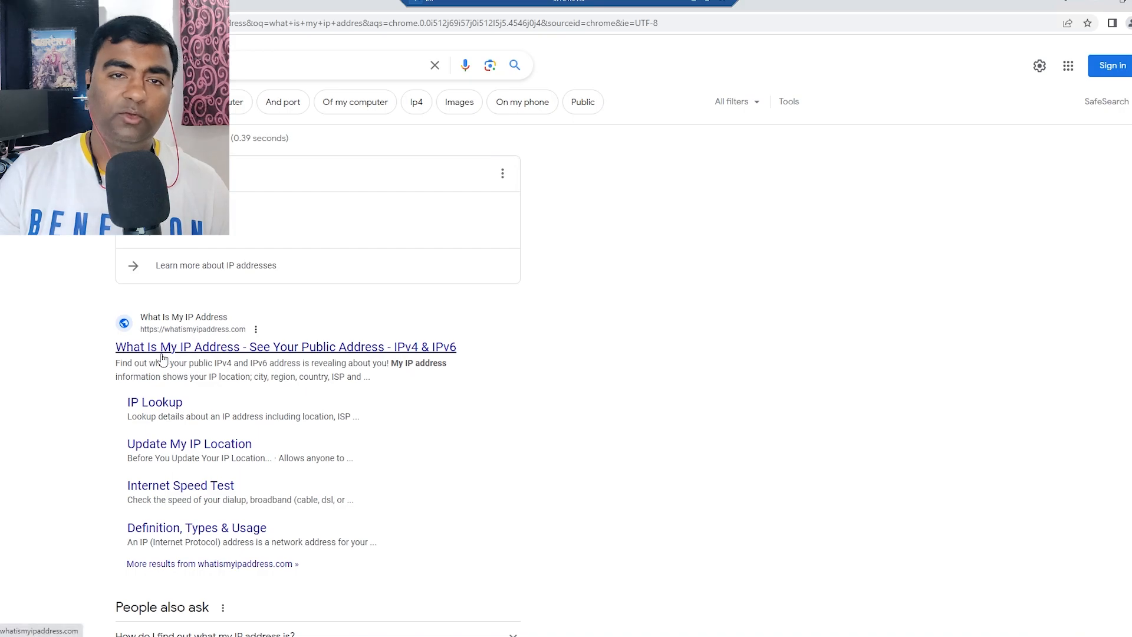
click(161, 352)
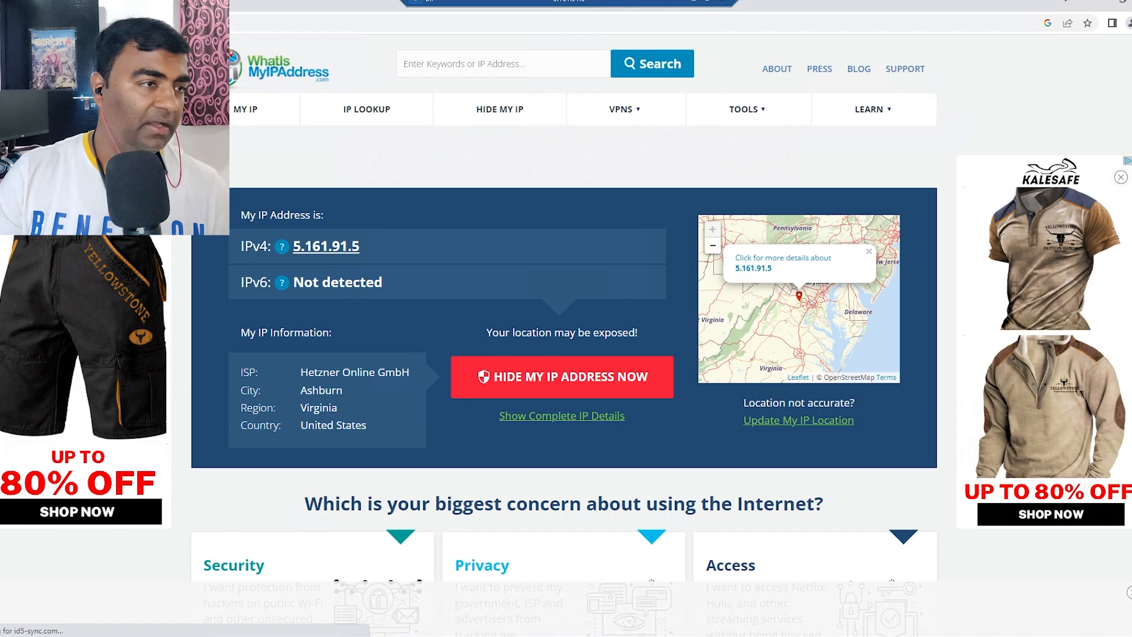
double_click(317, 425)
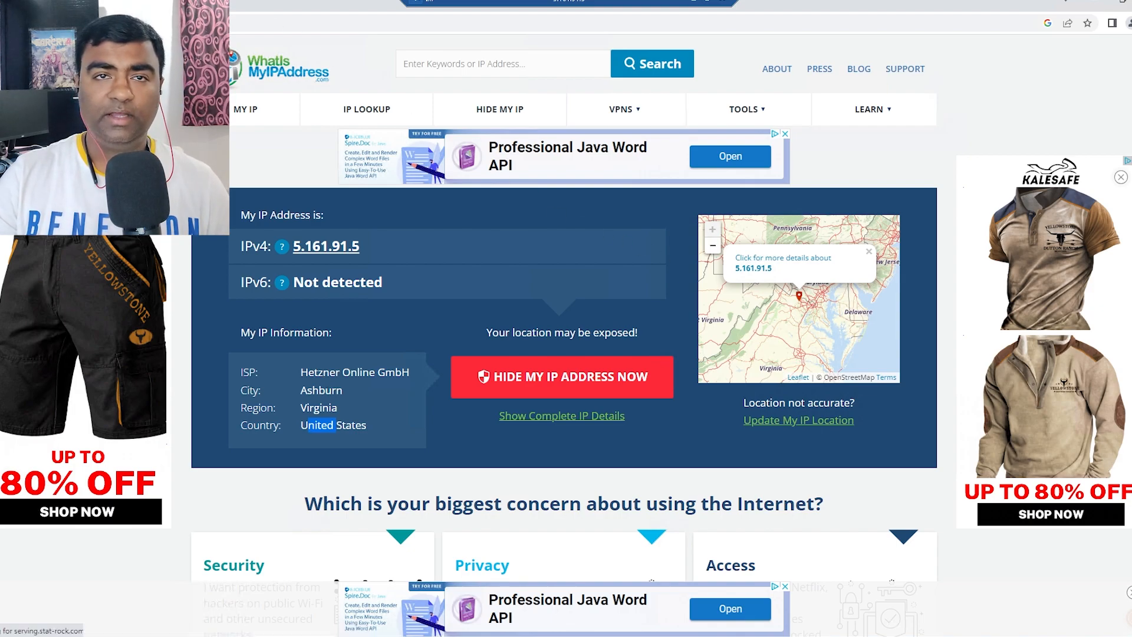
- Search for "fast internet speed test" in a new tab, run the FAST.com speed test and show its additional info
key(ctrl+l)
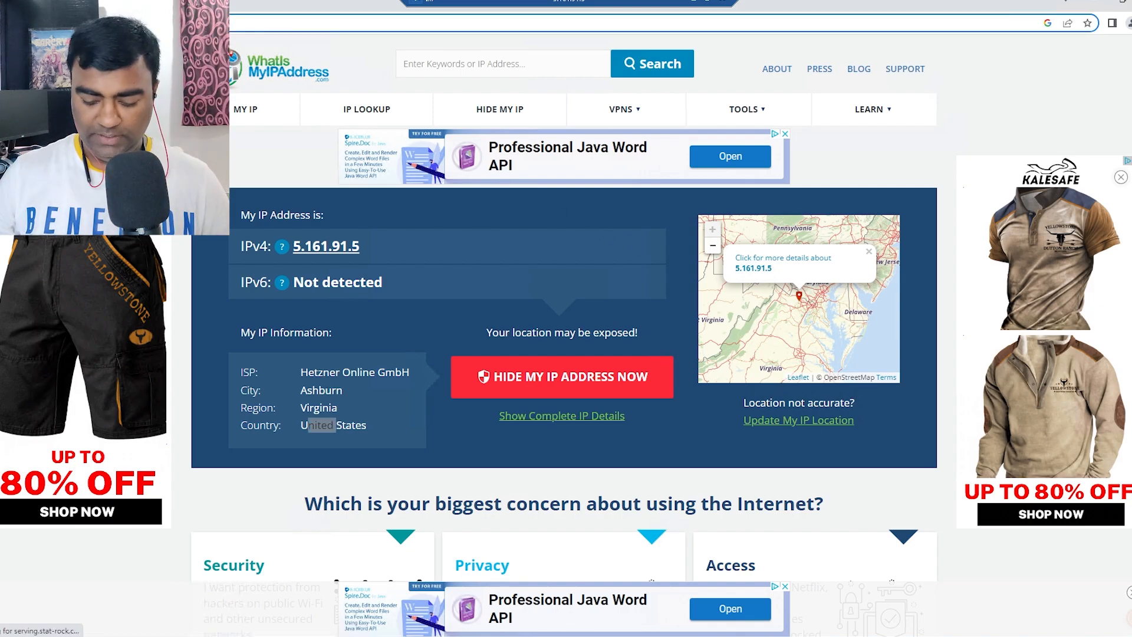
text(speedtest)
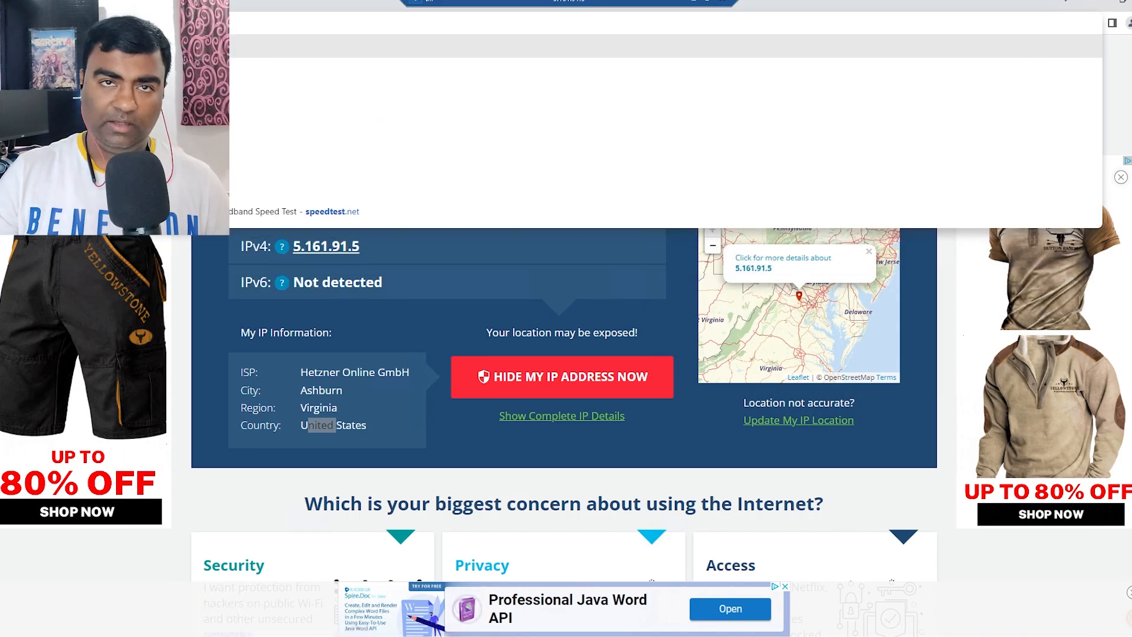
key(ctrl+t)
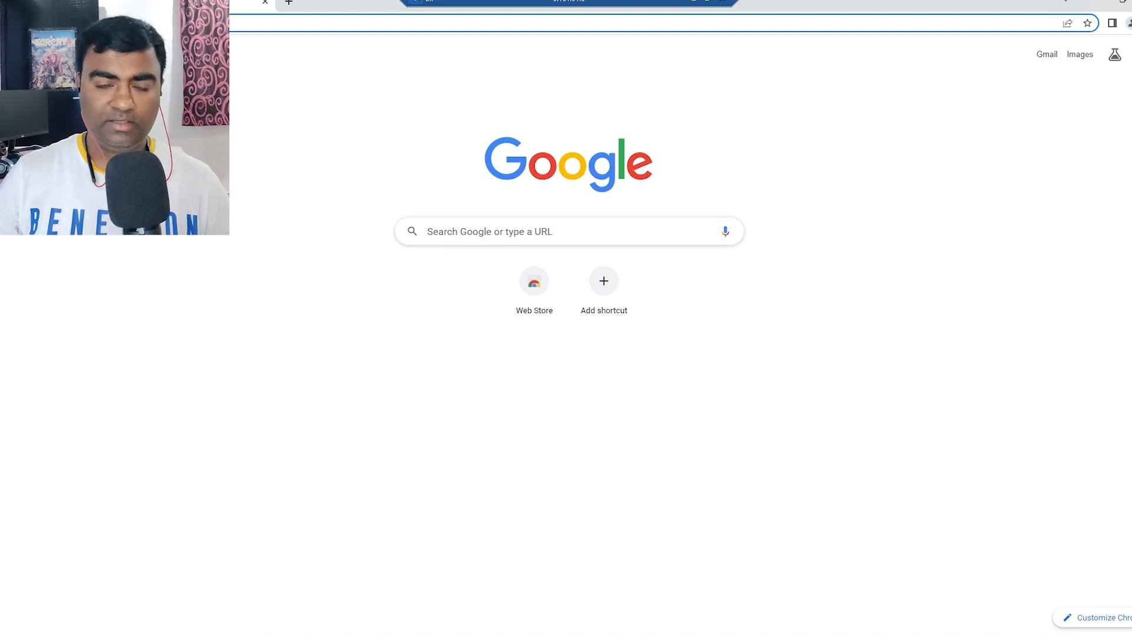
text(fast)
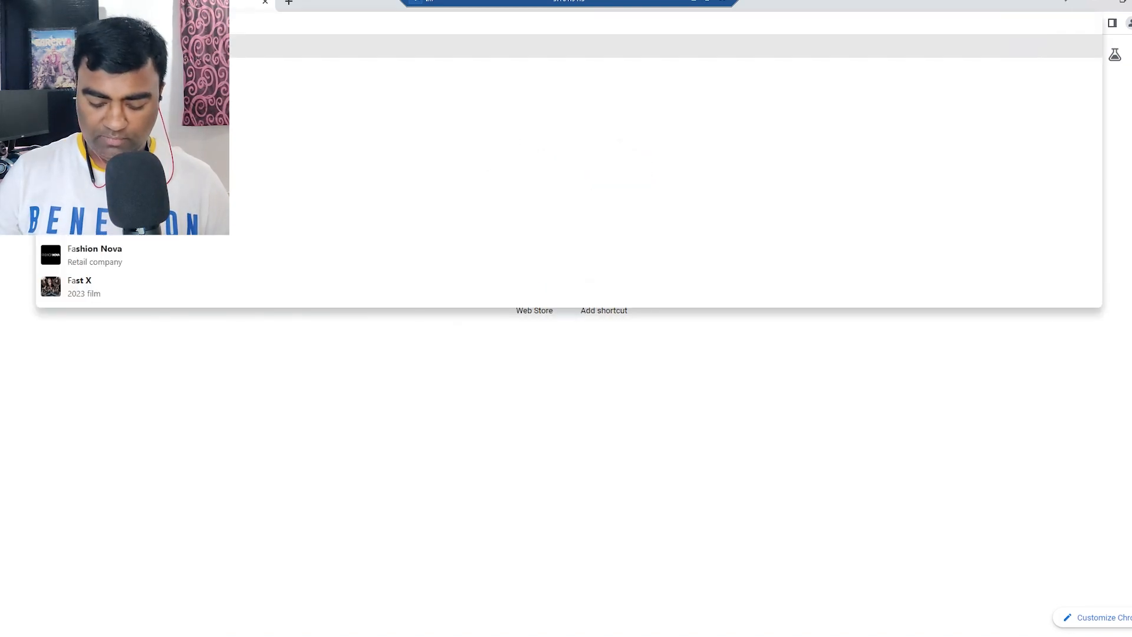
text( inter)
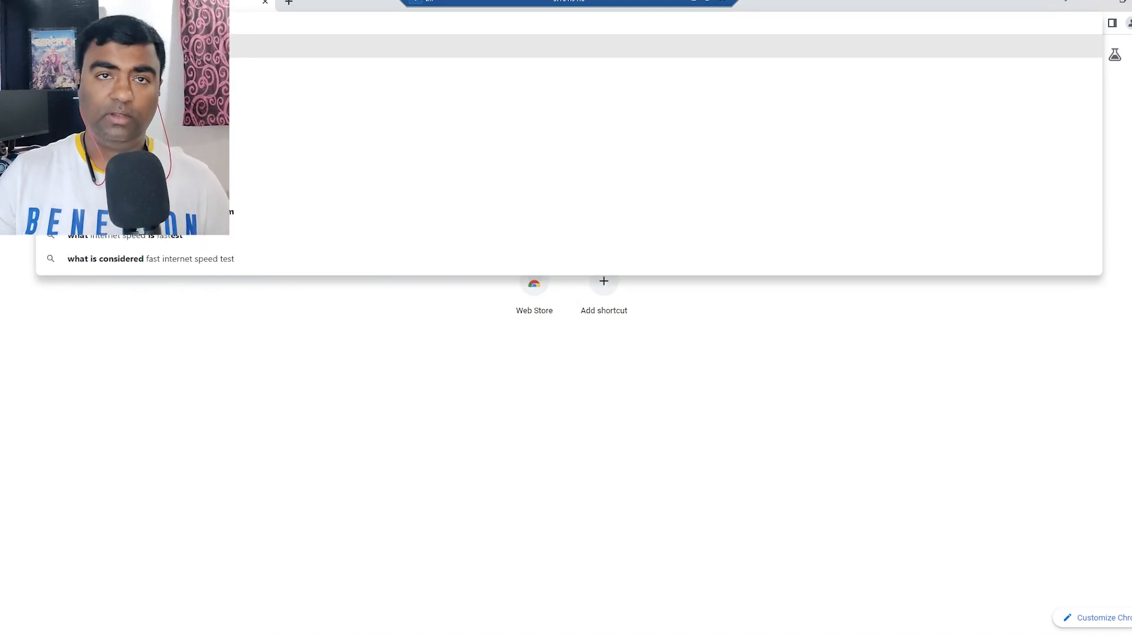
key(Return)
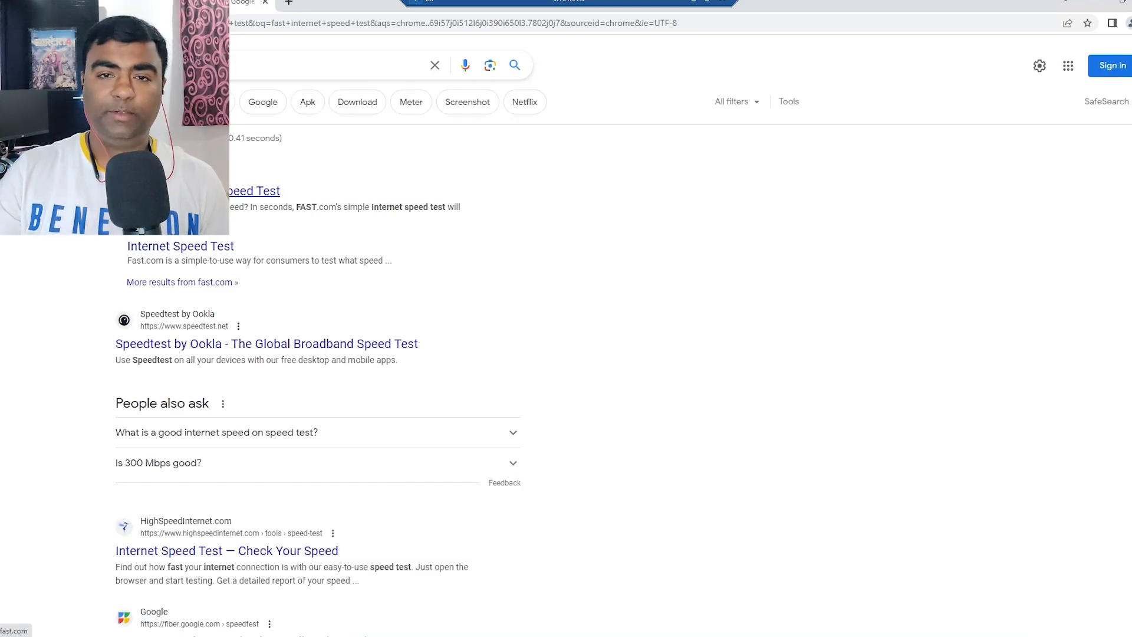
click(253, 191)
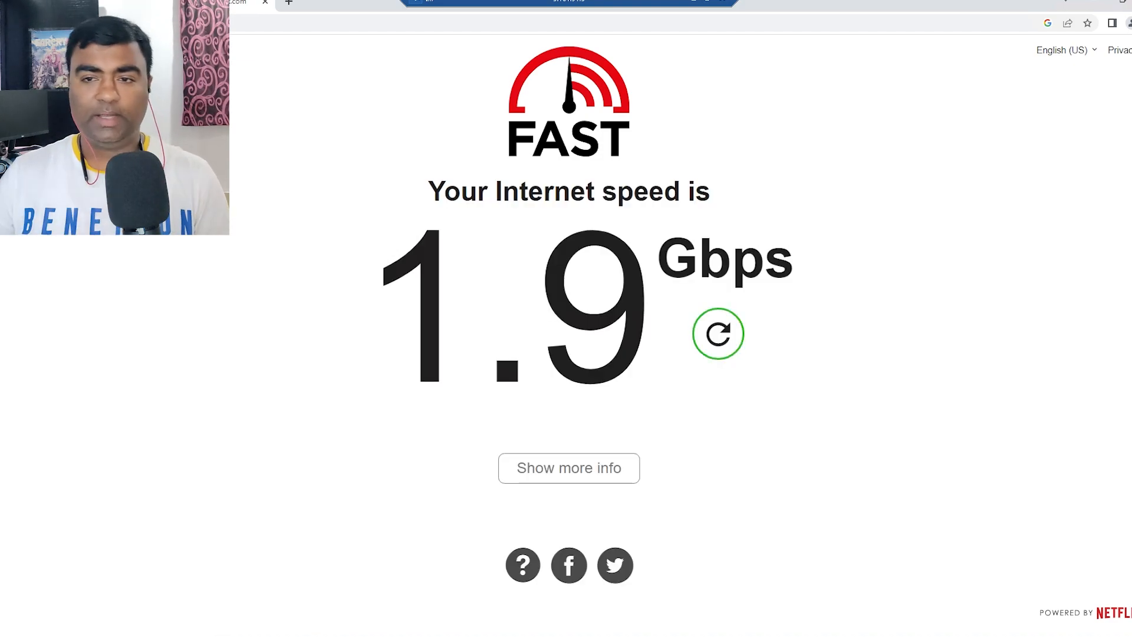
click(609, 472)
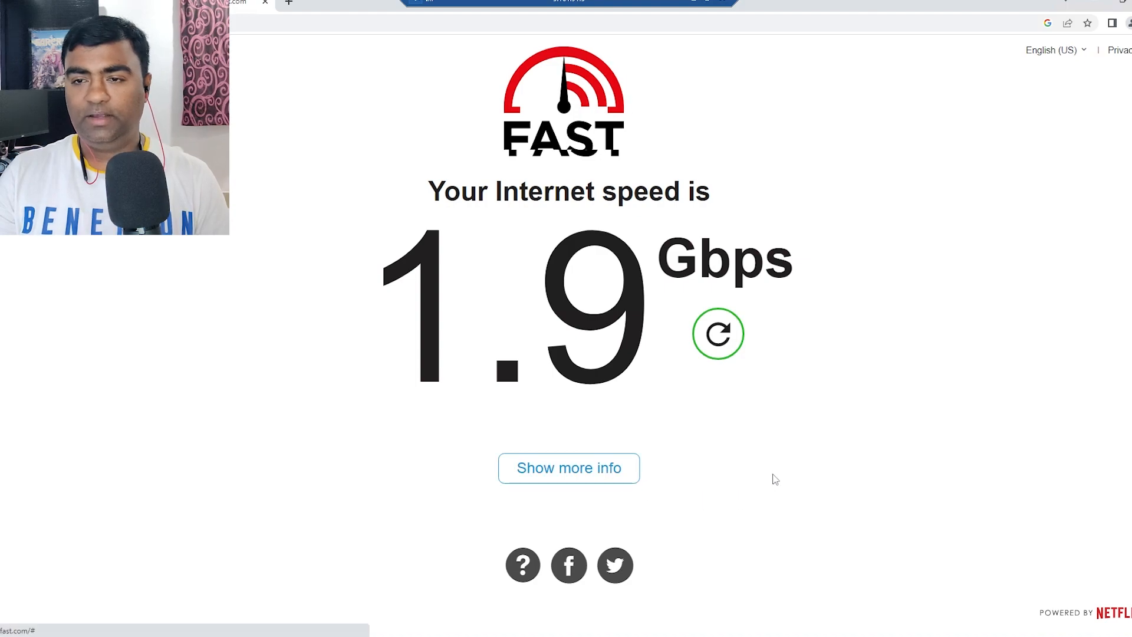